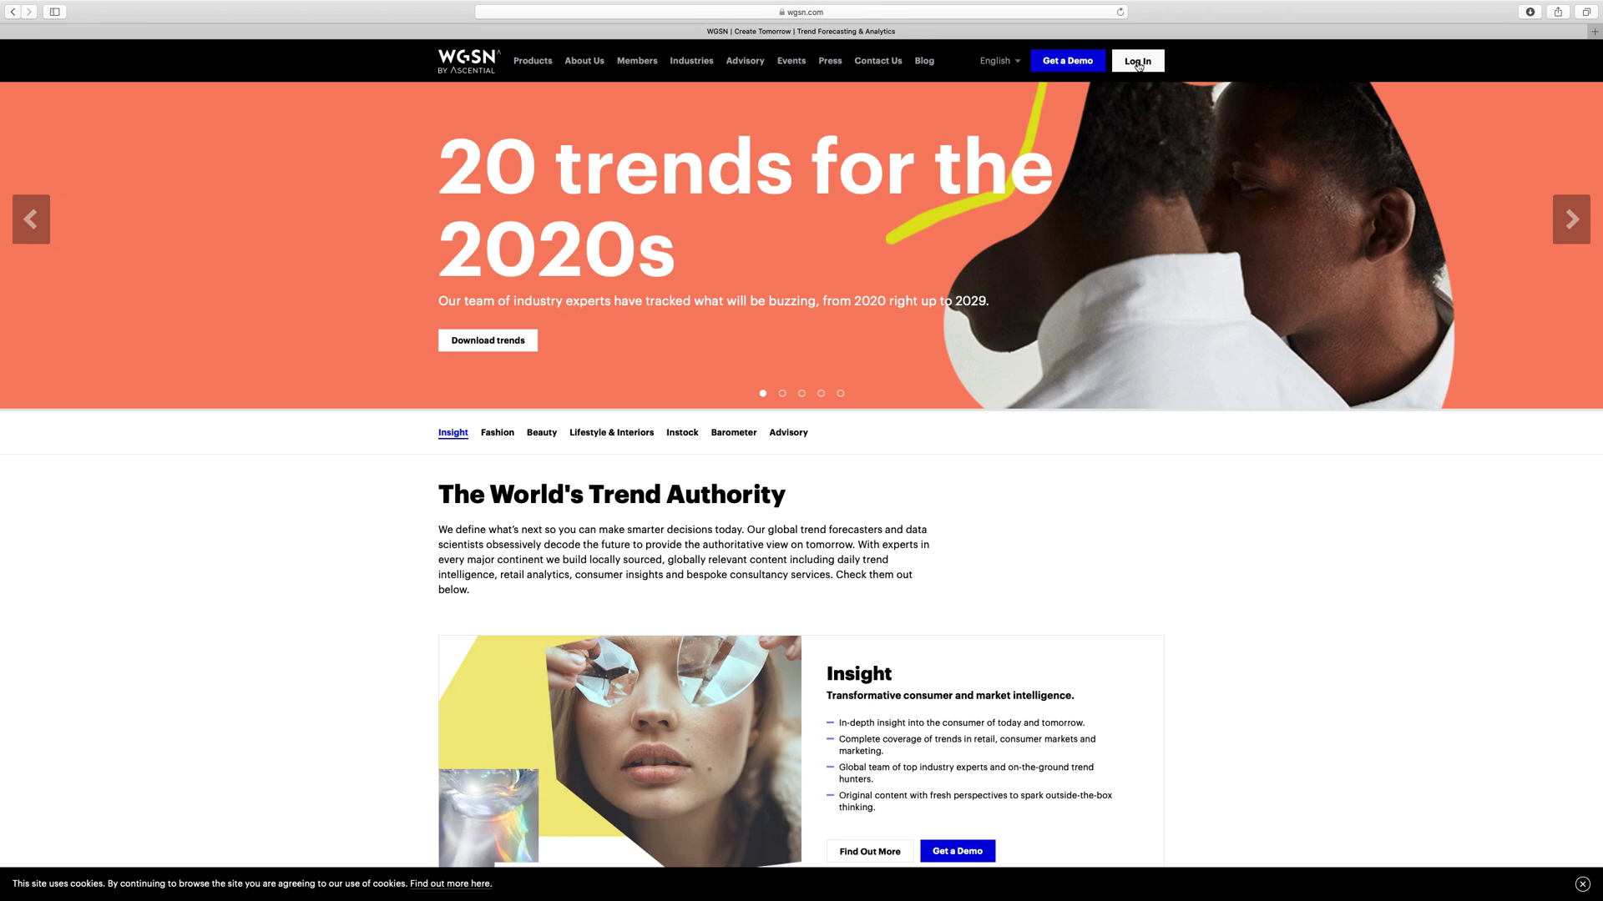
# Log in to WGSN as a subscriber using the saved autofill credentials.
pyautogui.click(1138, 64)
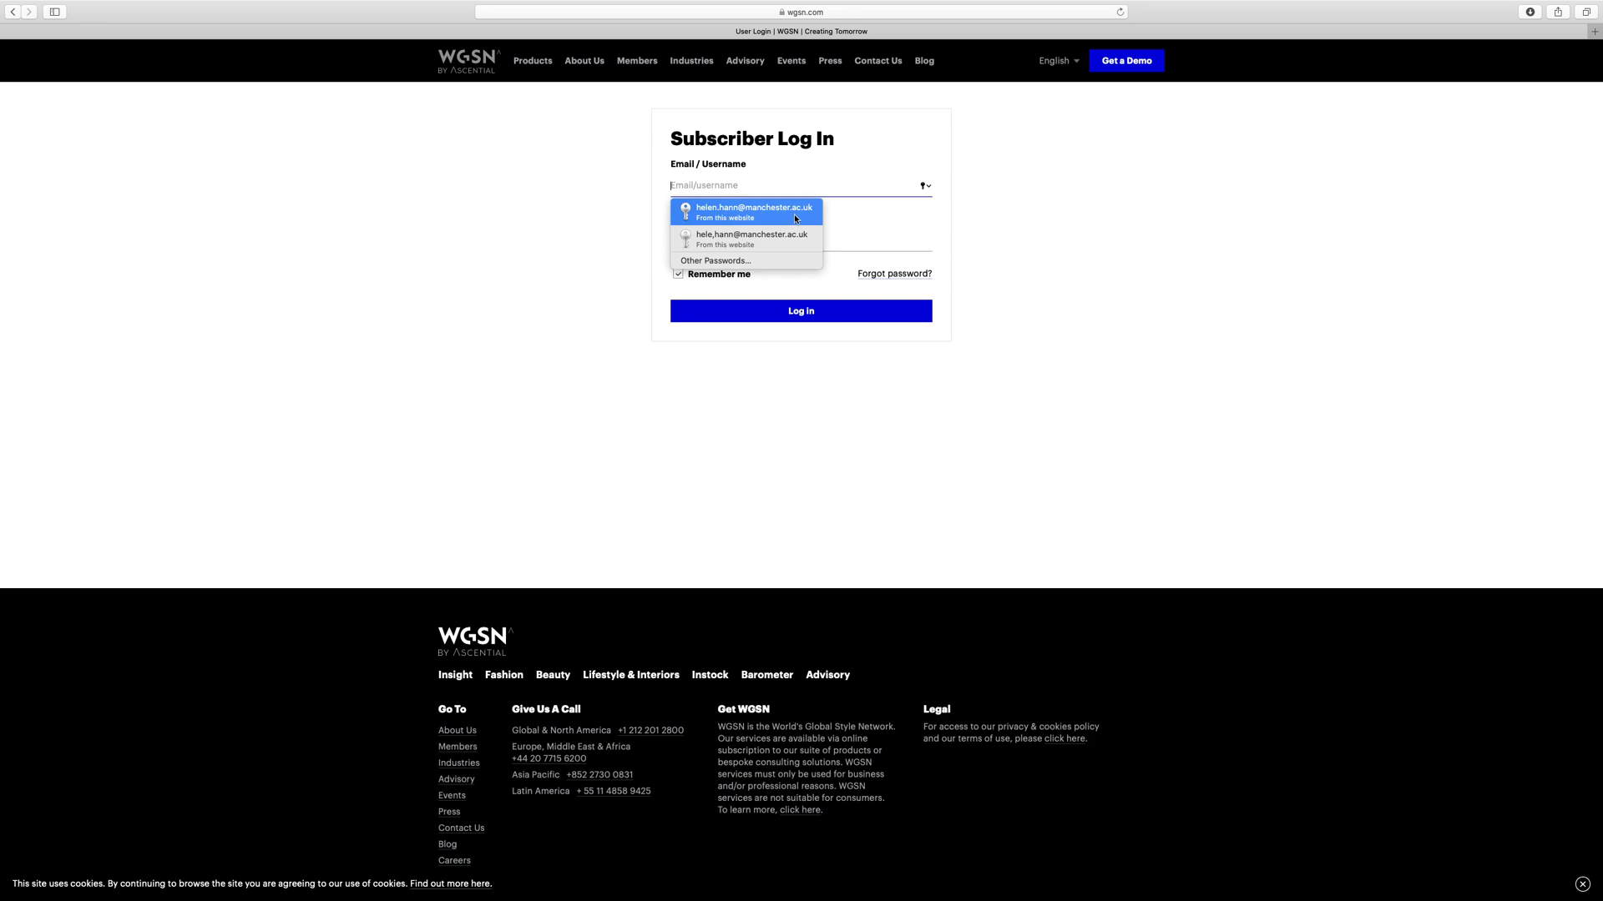
pyautogui.click(794, 214)
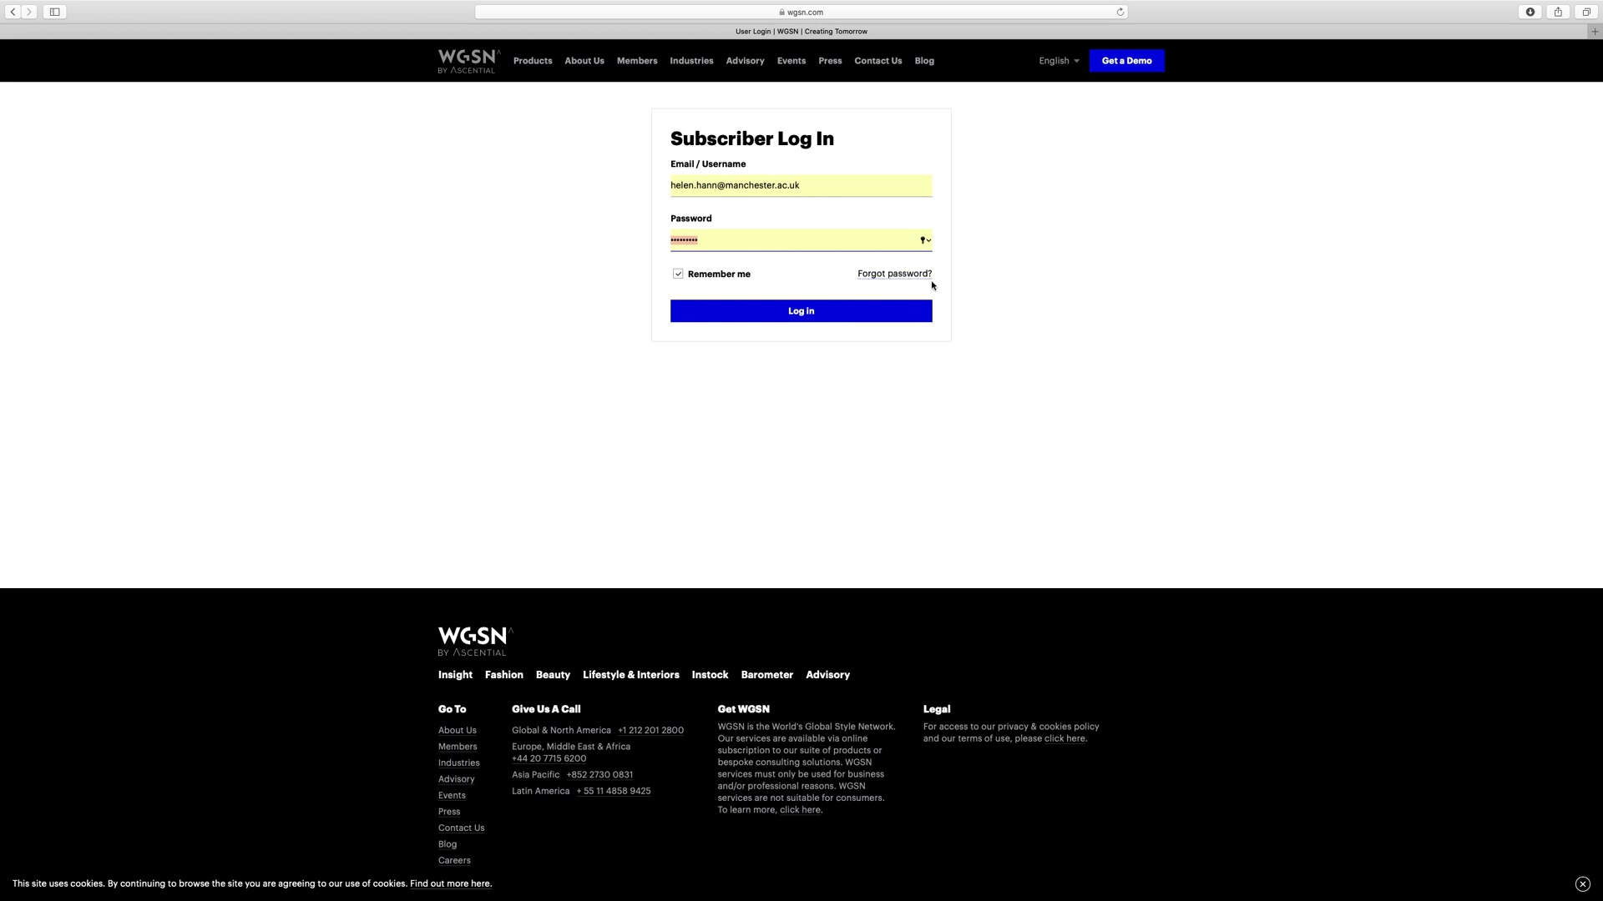
pyautogui.click(803, 314)
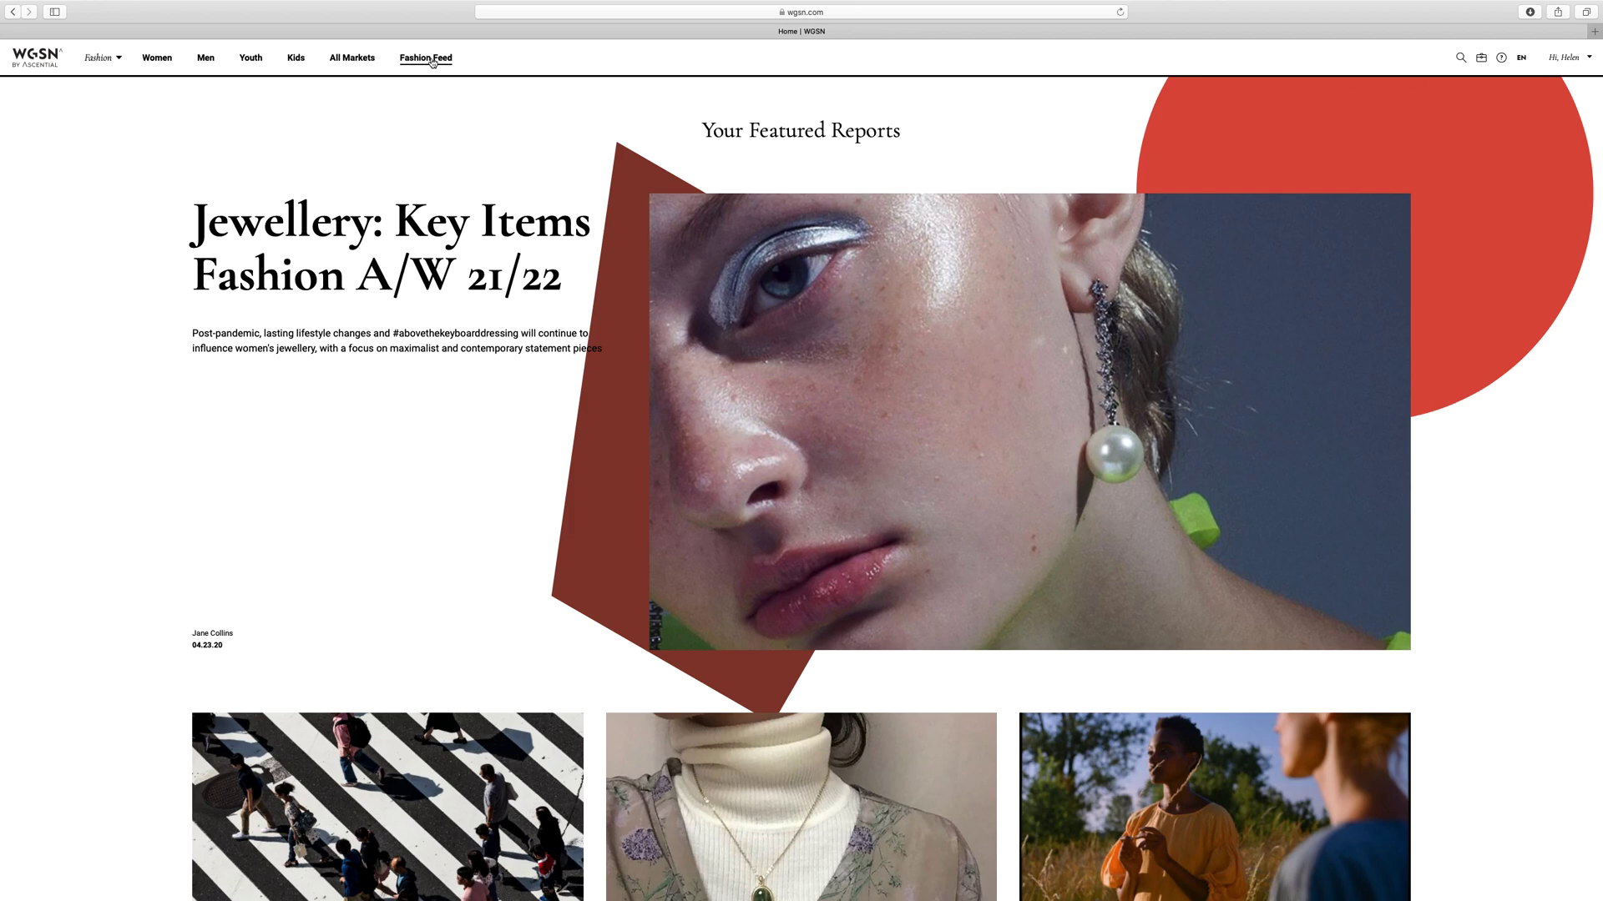
# Go to Design Resources from All Markets and open the CADs/Flats design components library.
pyautogui.moveTo(349, 67)
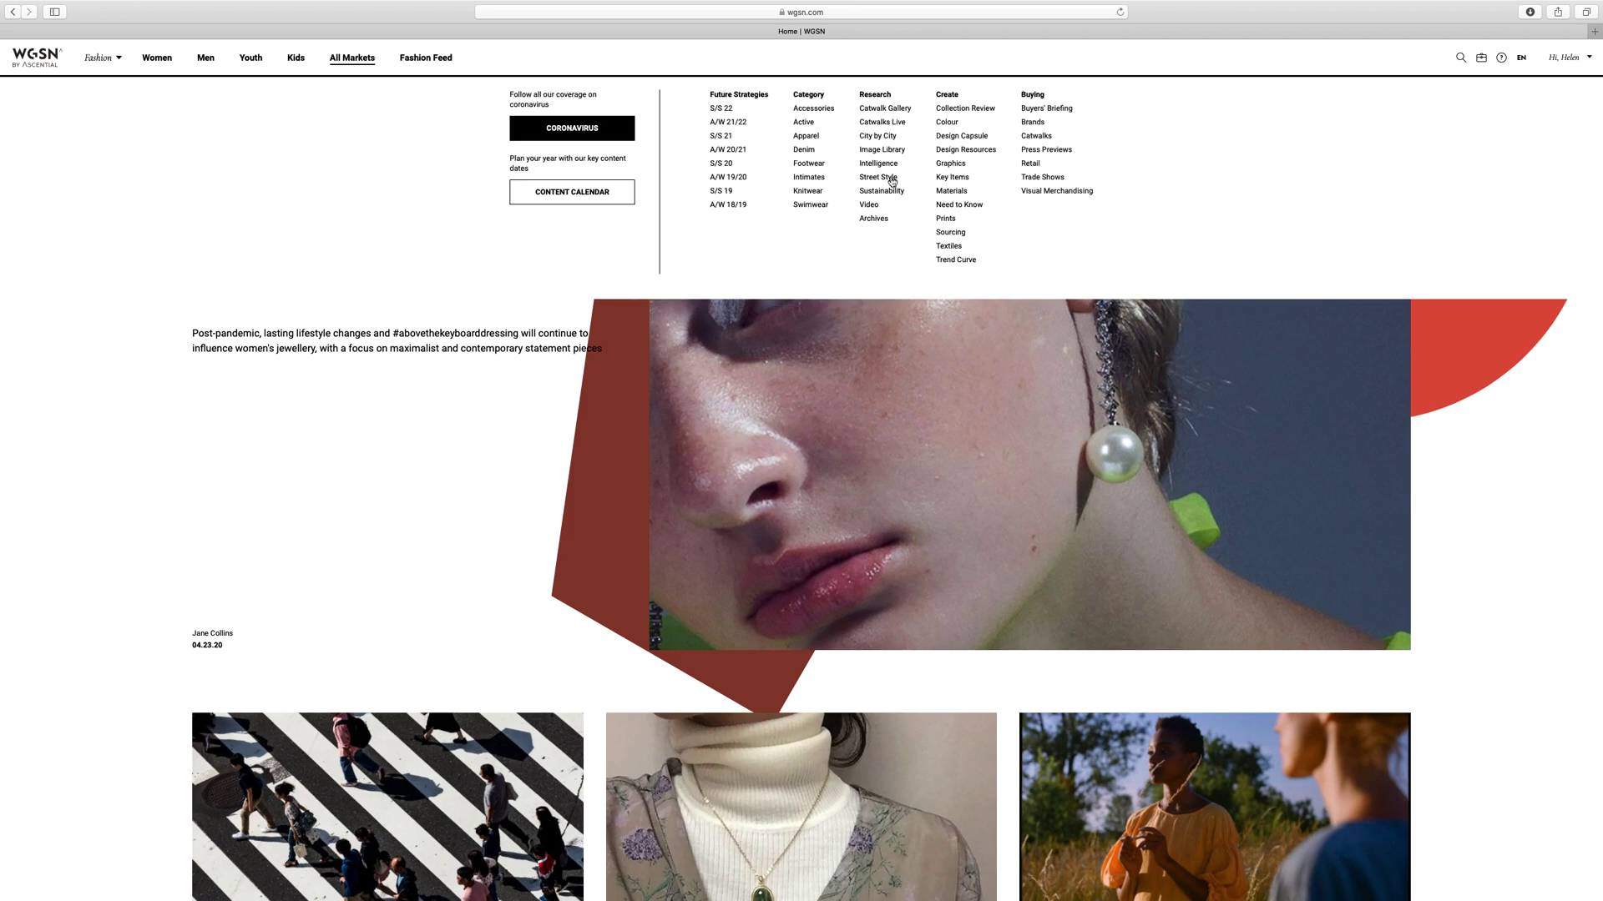
pyautogui.click(980, 152)
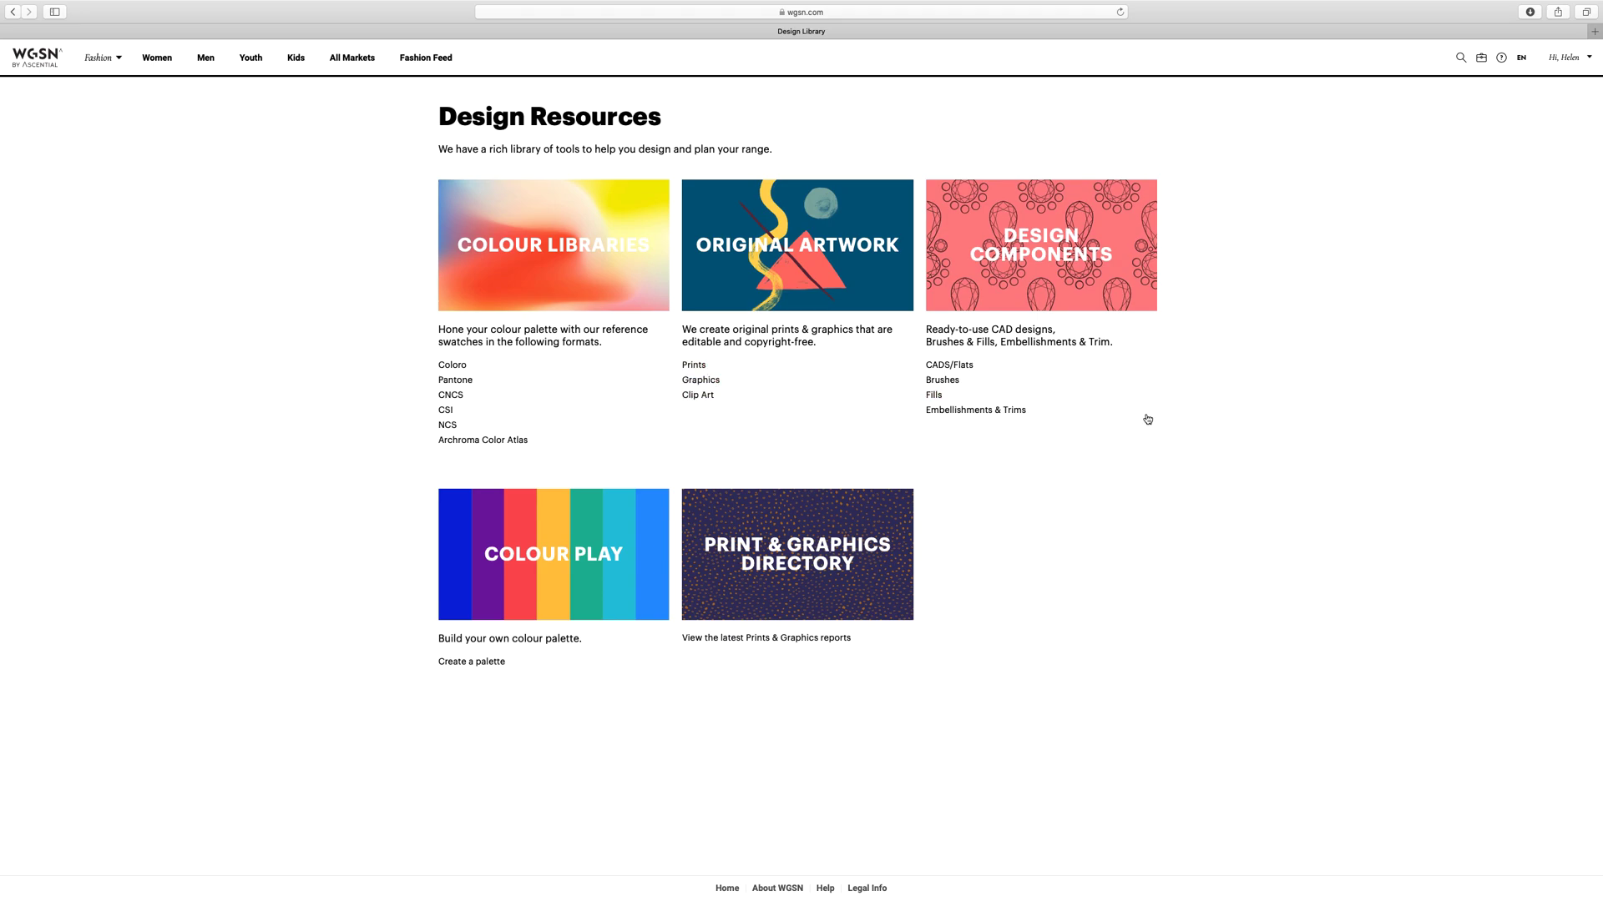
pyautogui.click(949, 367)
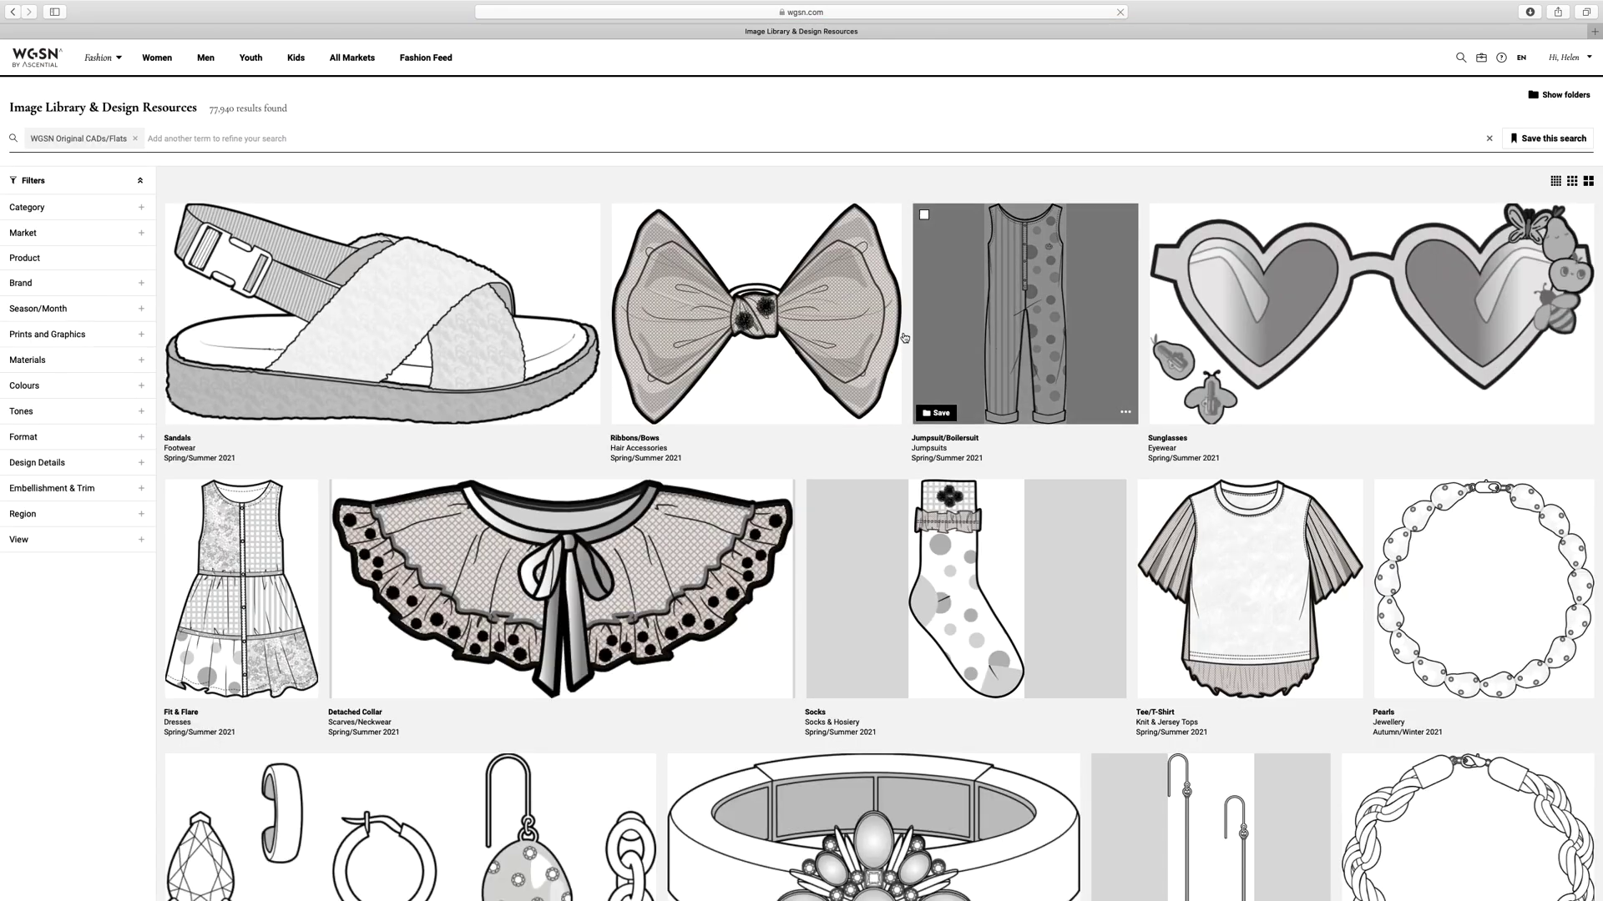
# Search the CADs/Flats library for 'lace'.
pyautogui.click(200, 137)
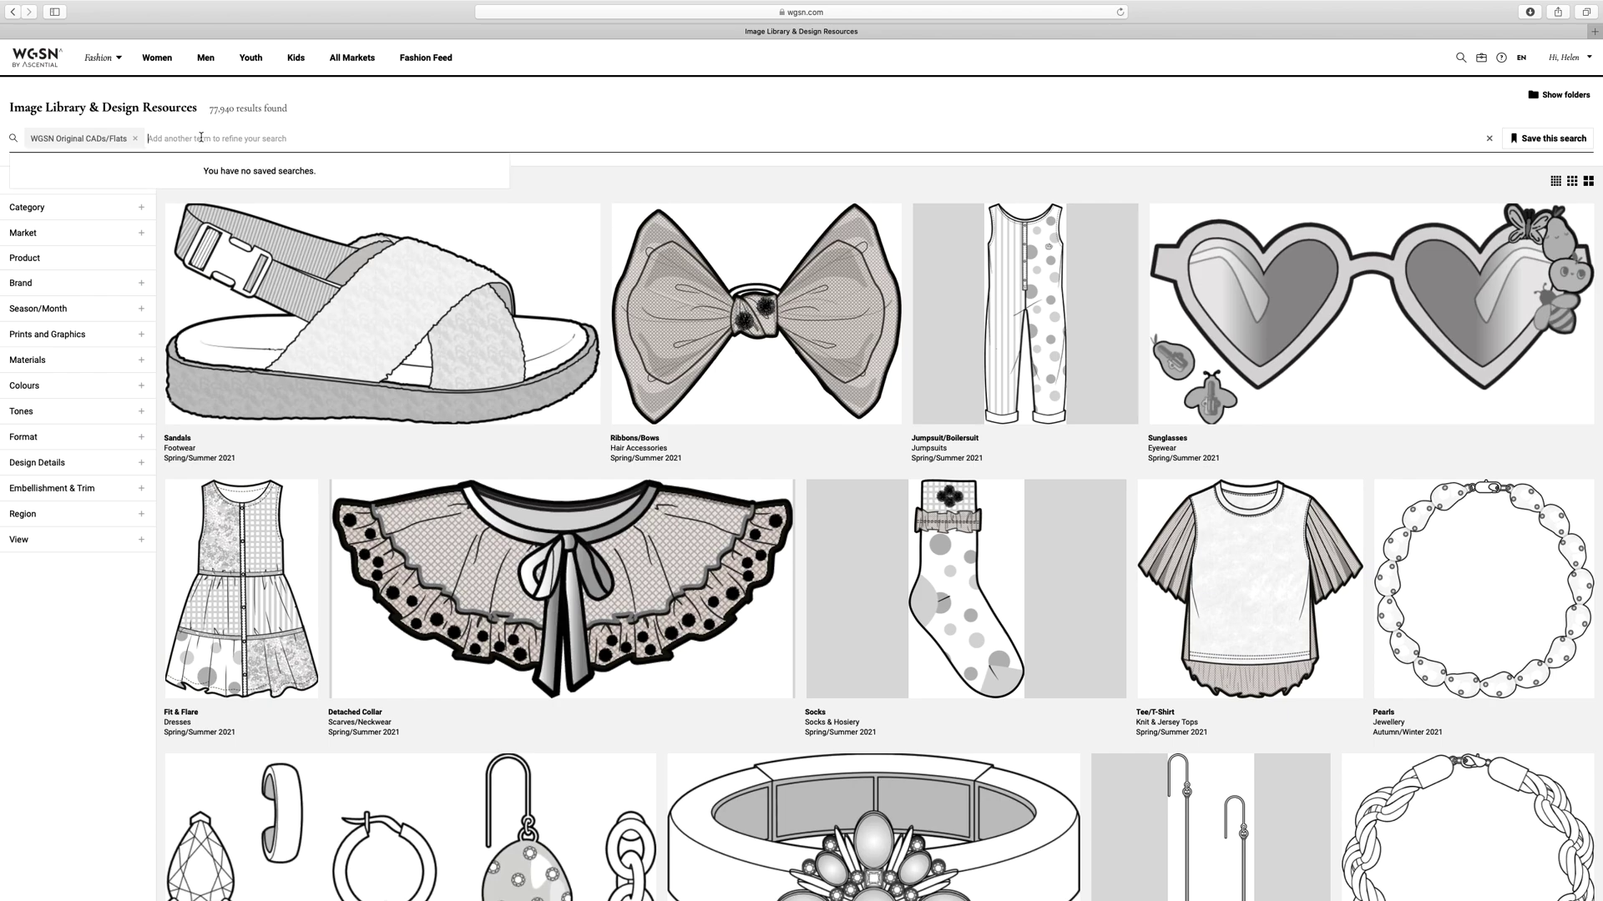
pyautogui.write('lace')
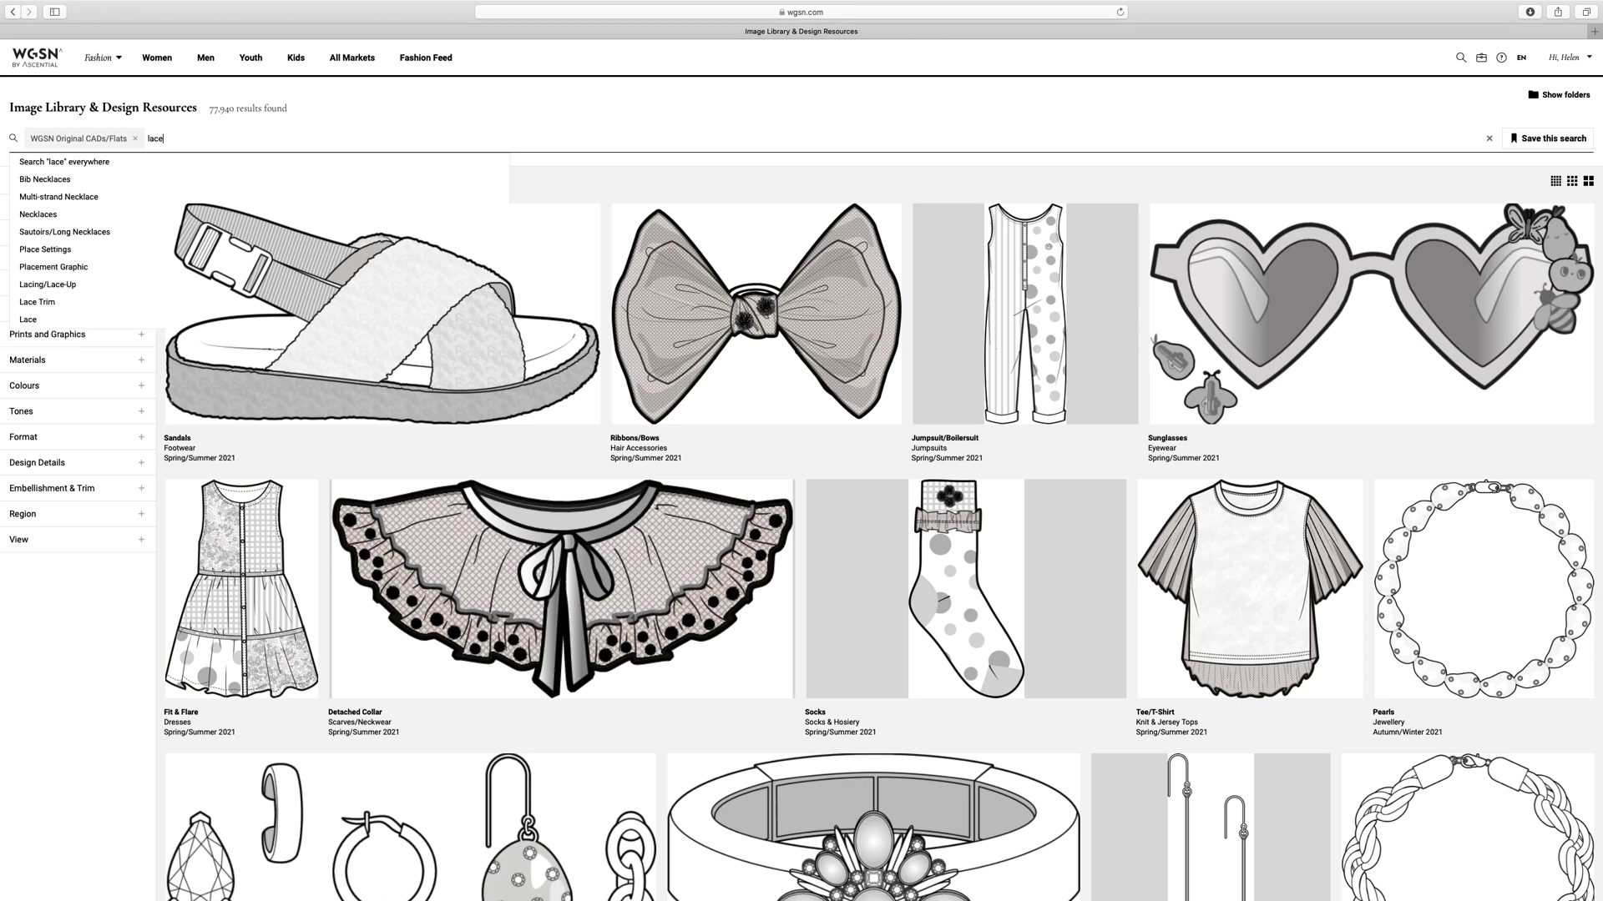
pyautogui.press('Return')
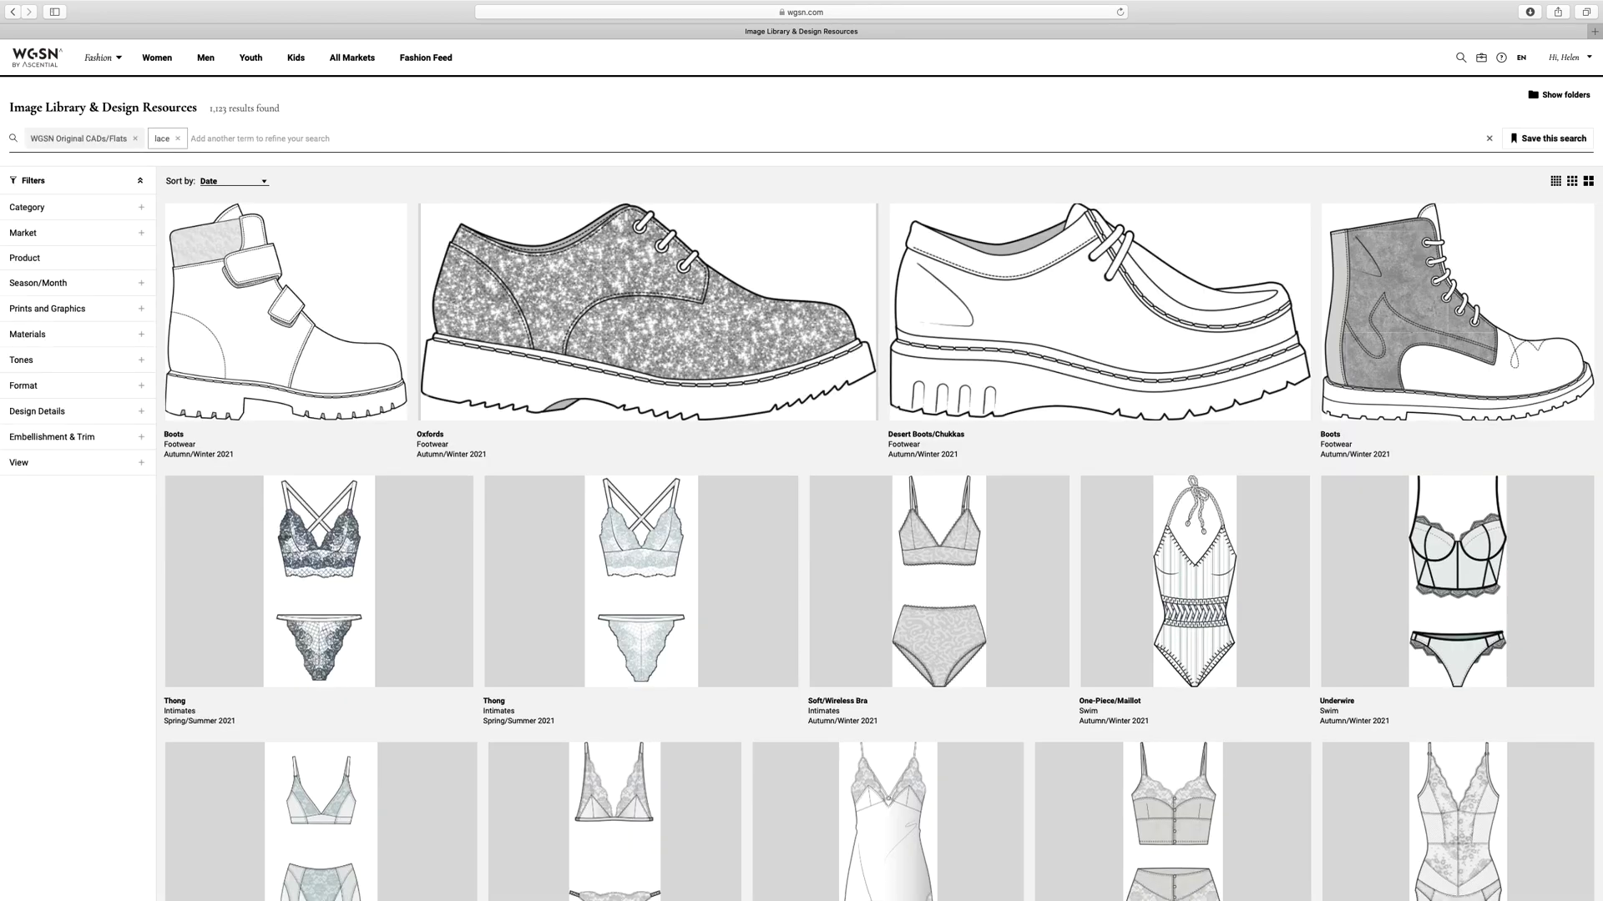
# Browse the 1,123 lace results and open the SS21_Breakfast_Triangle_and_Tanga flat.
pyautogui.scroll(-6, 750, 678)
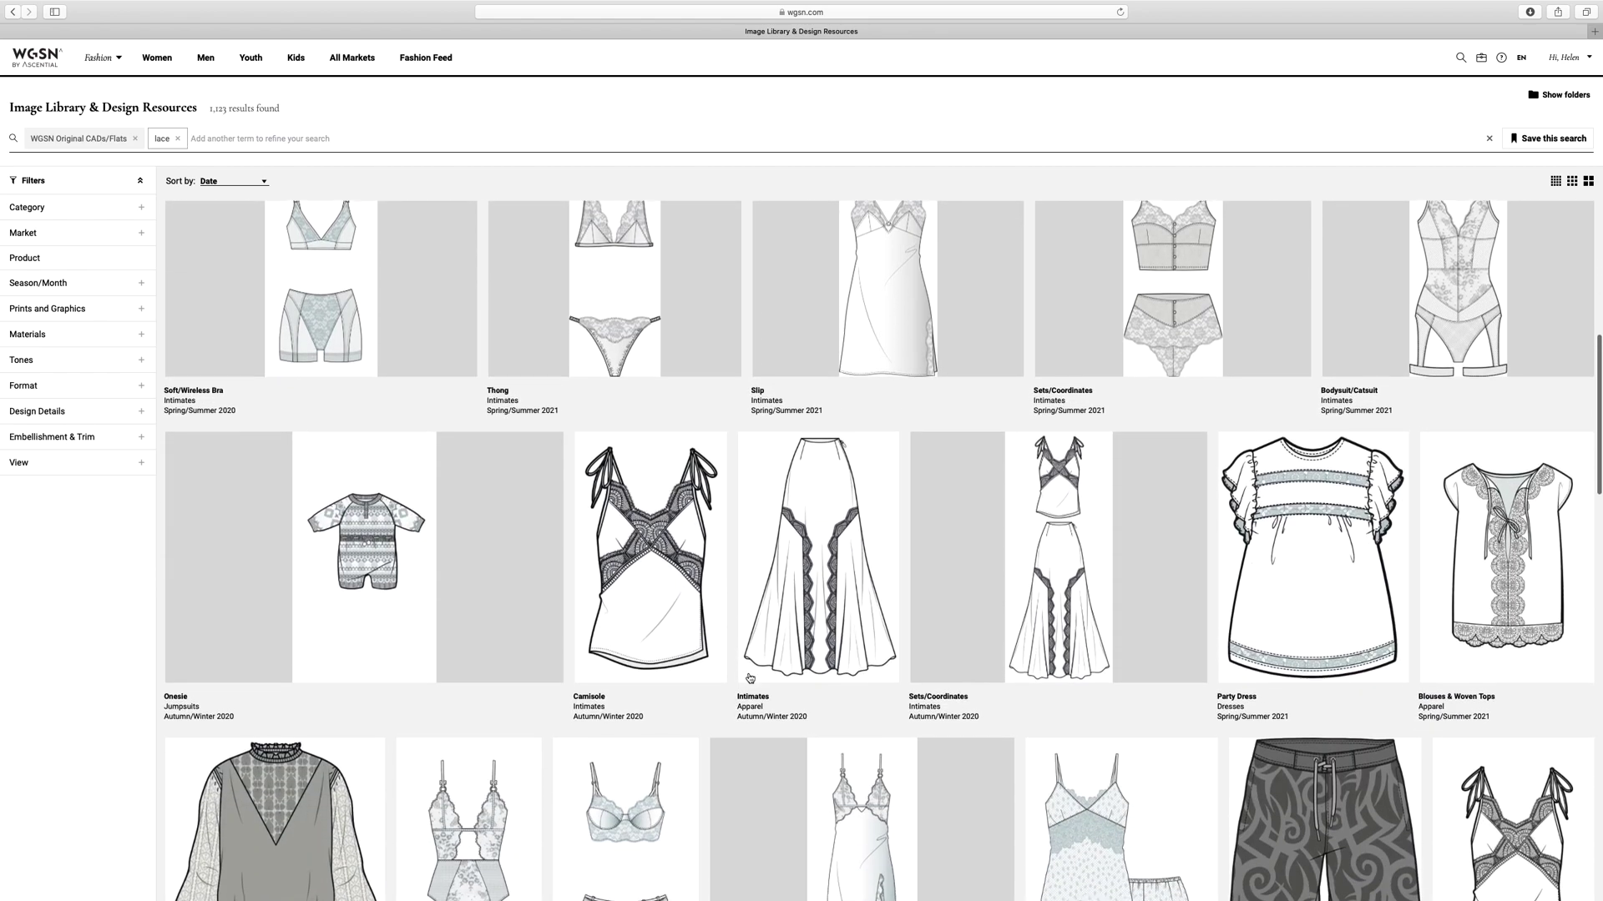
pyautogui.scroll(-5, 749, 677)
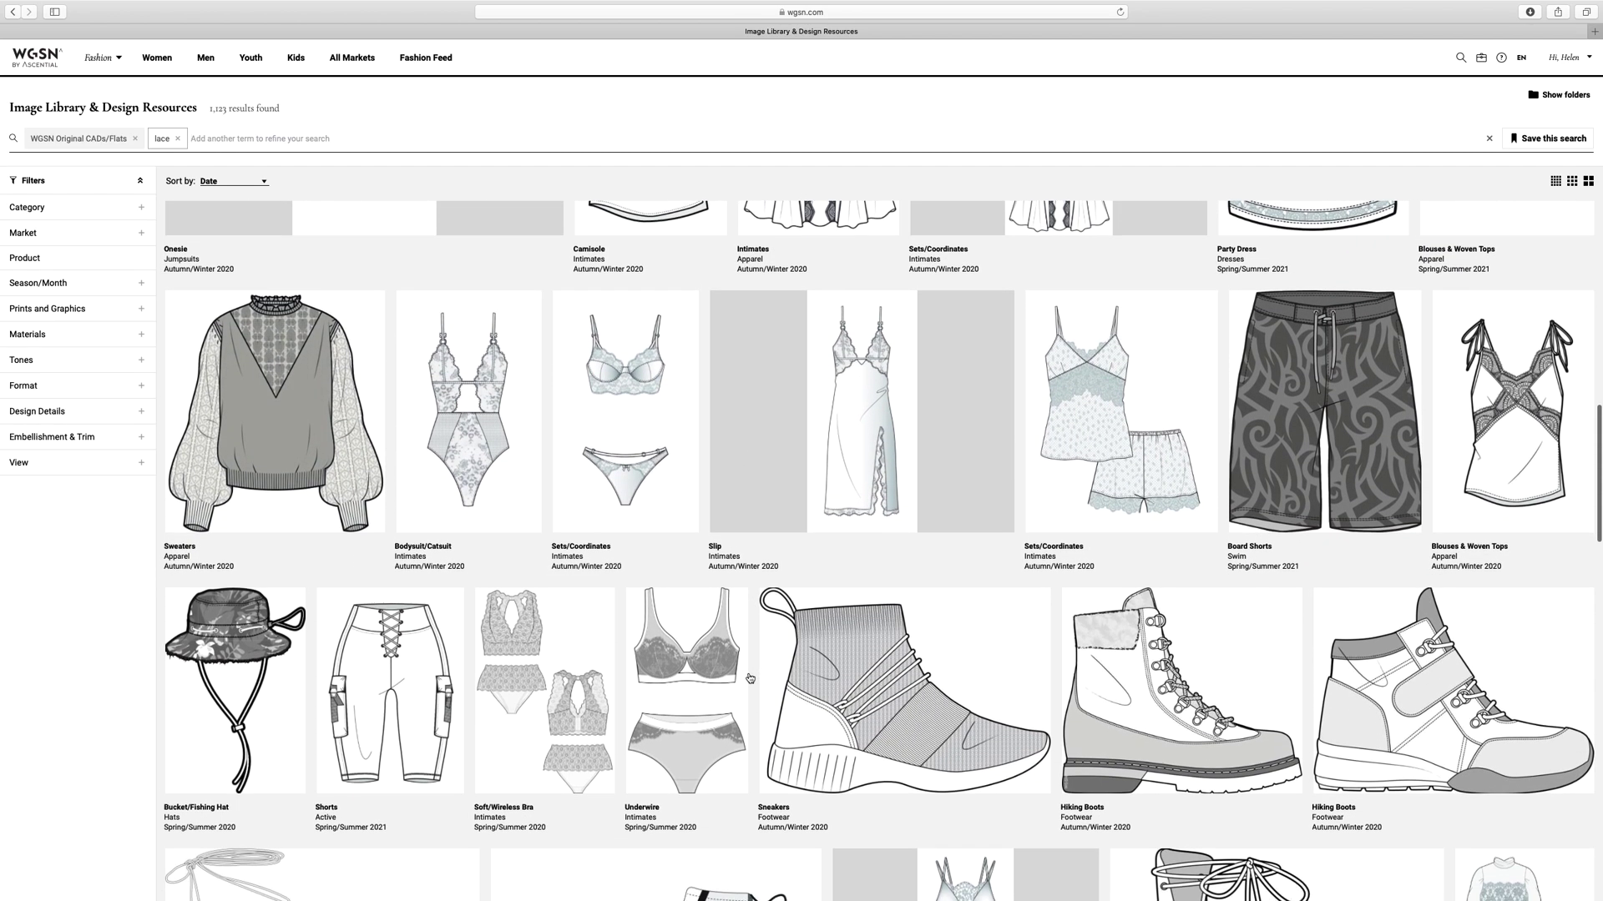
pyautogui.scroll(-7, 750, 678)
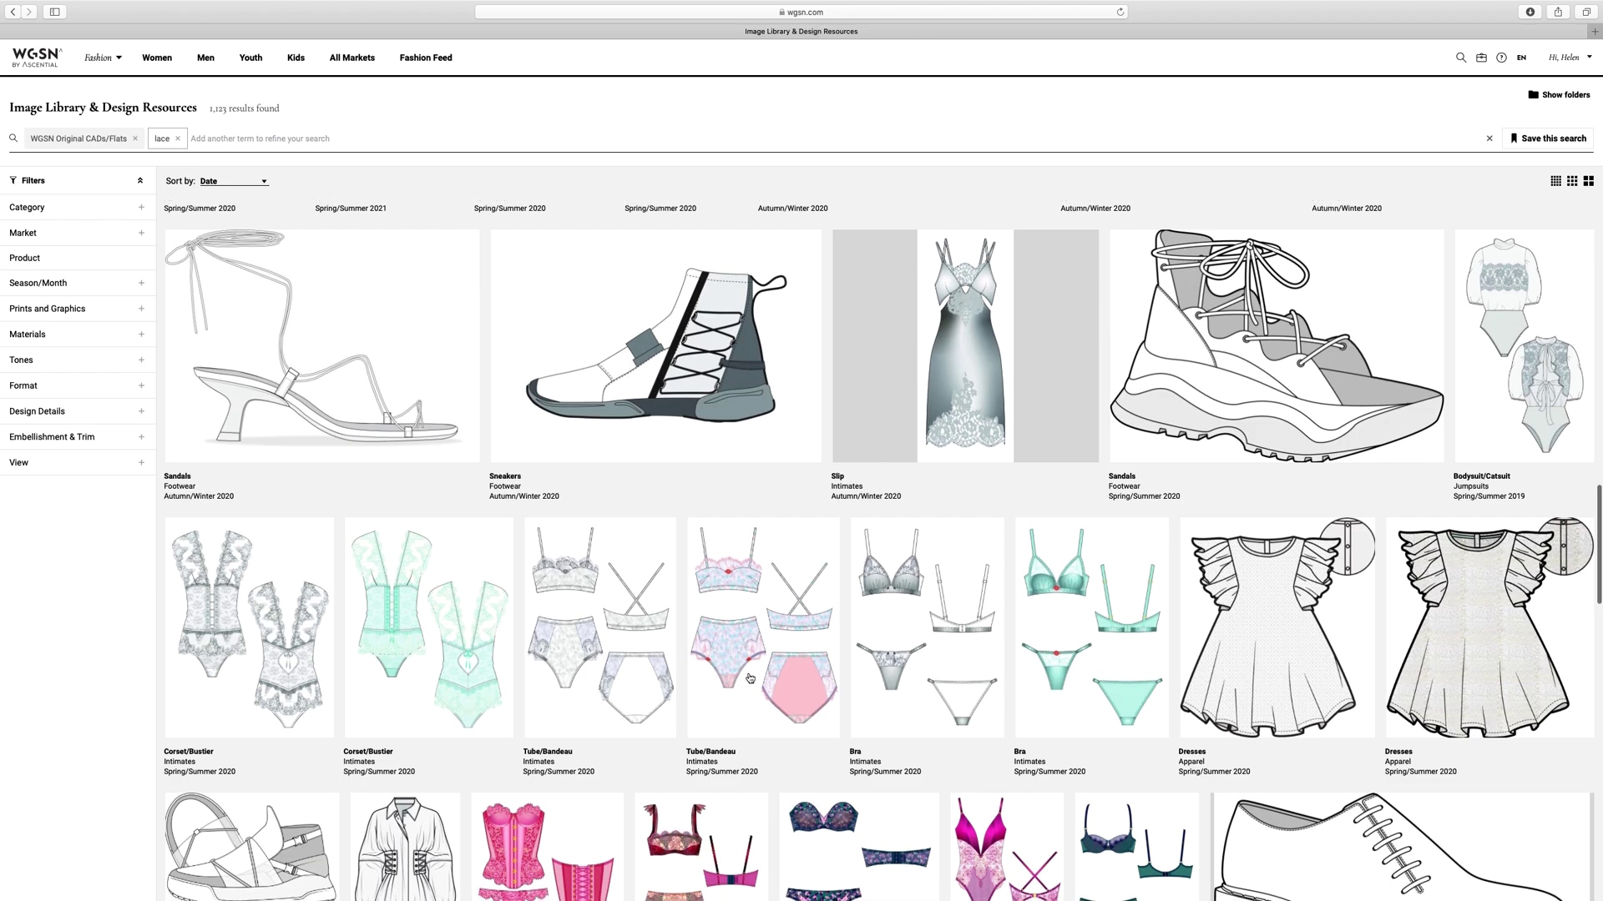
pyautogui.scroll(-2, 750, 677)
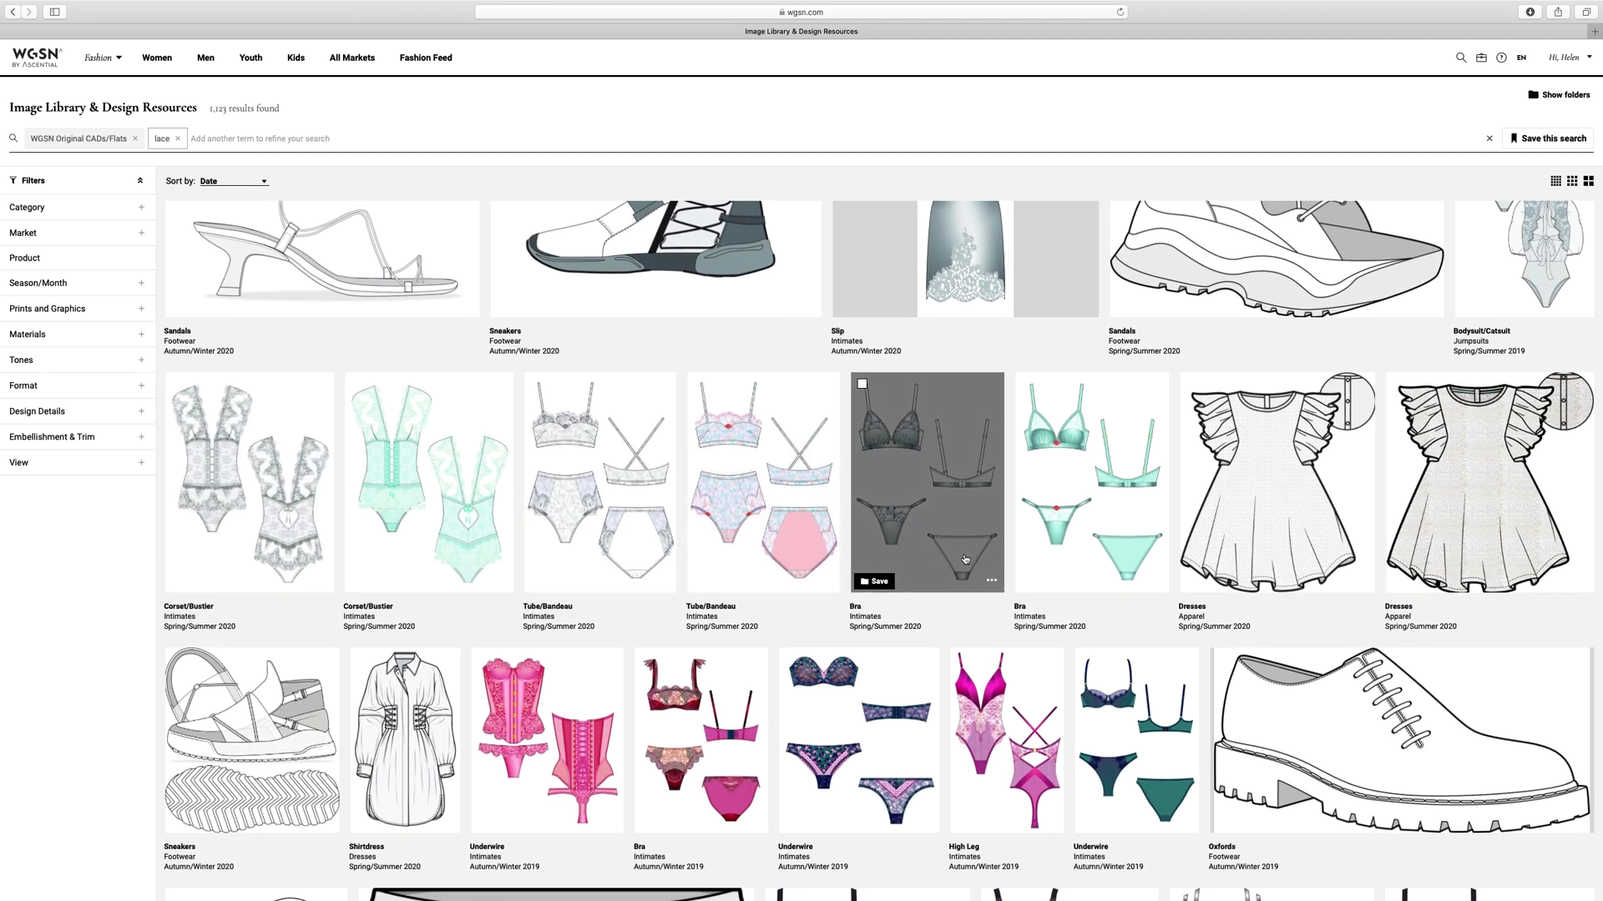
pyautogui.scroll(7, 826, 360)
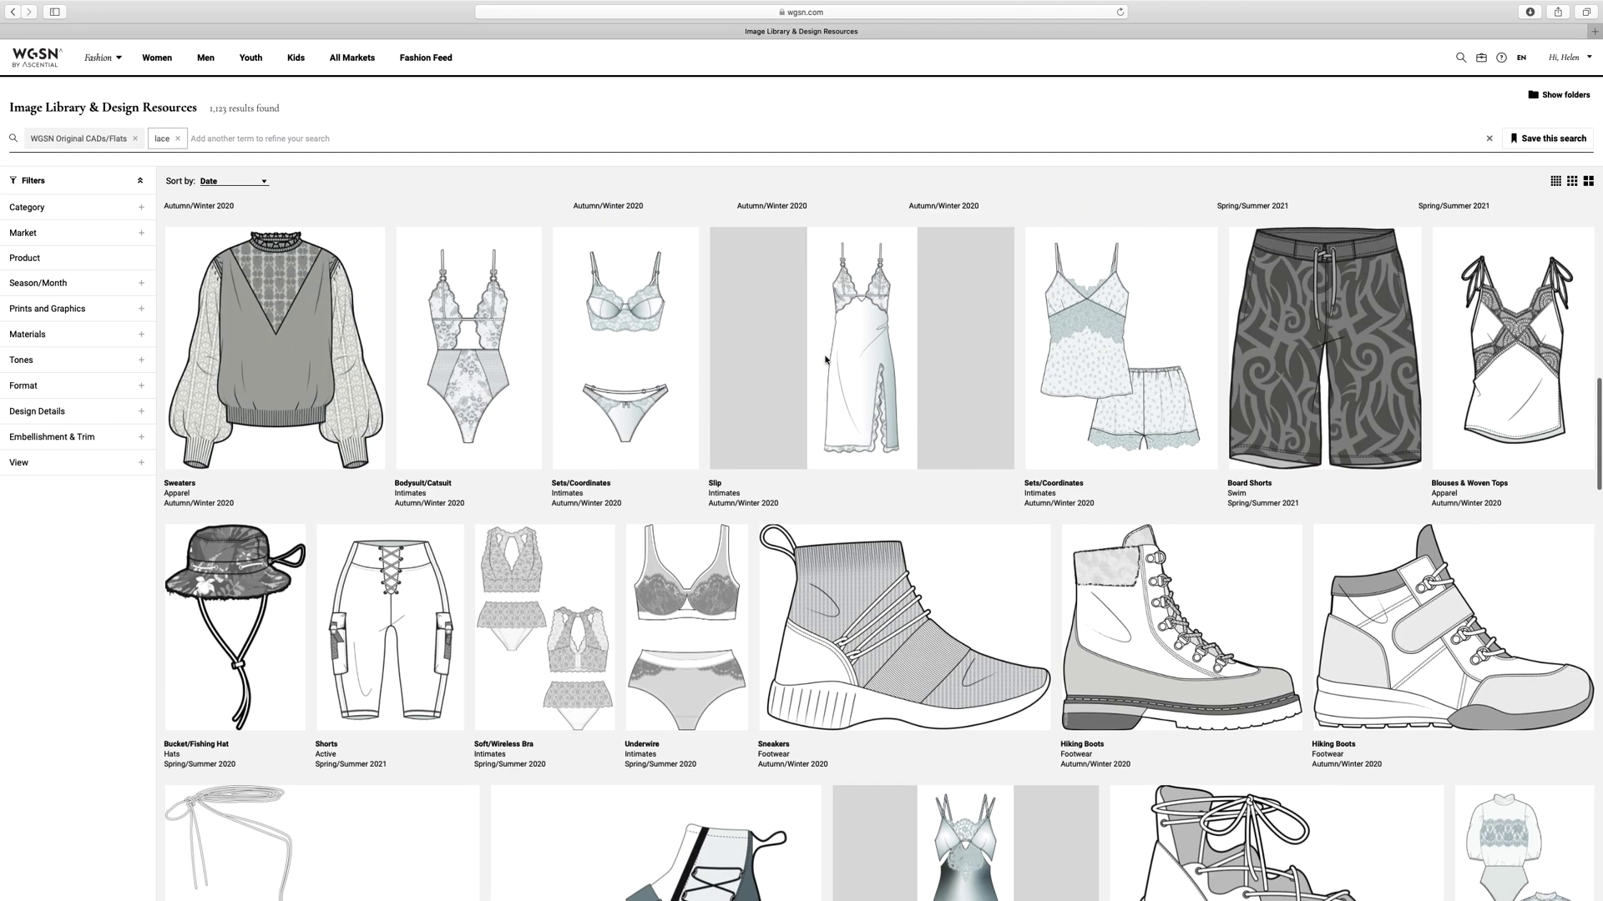
pyautogui.scroll(10, 825, 361)
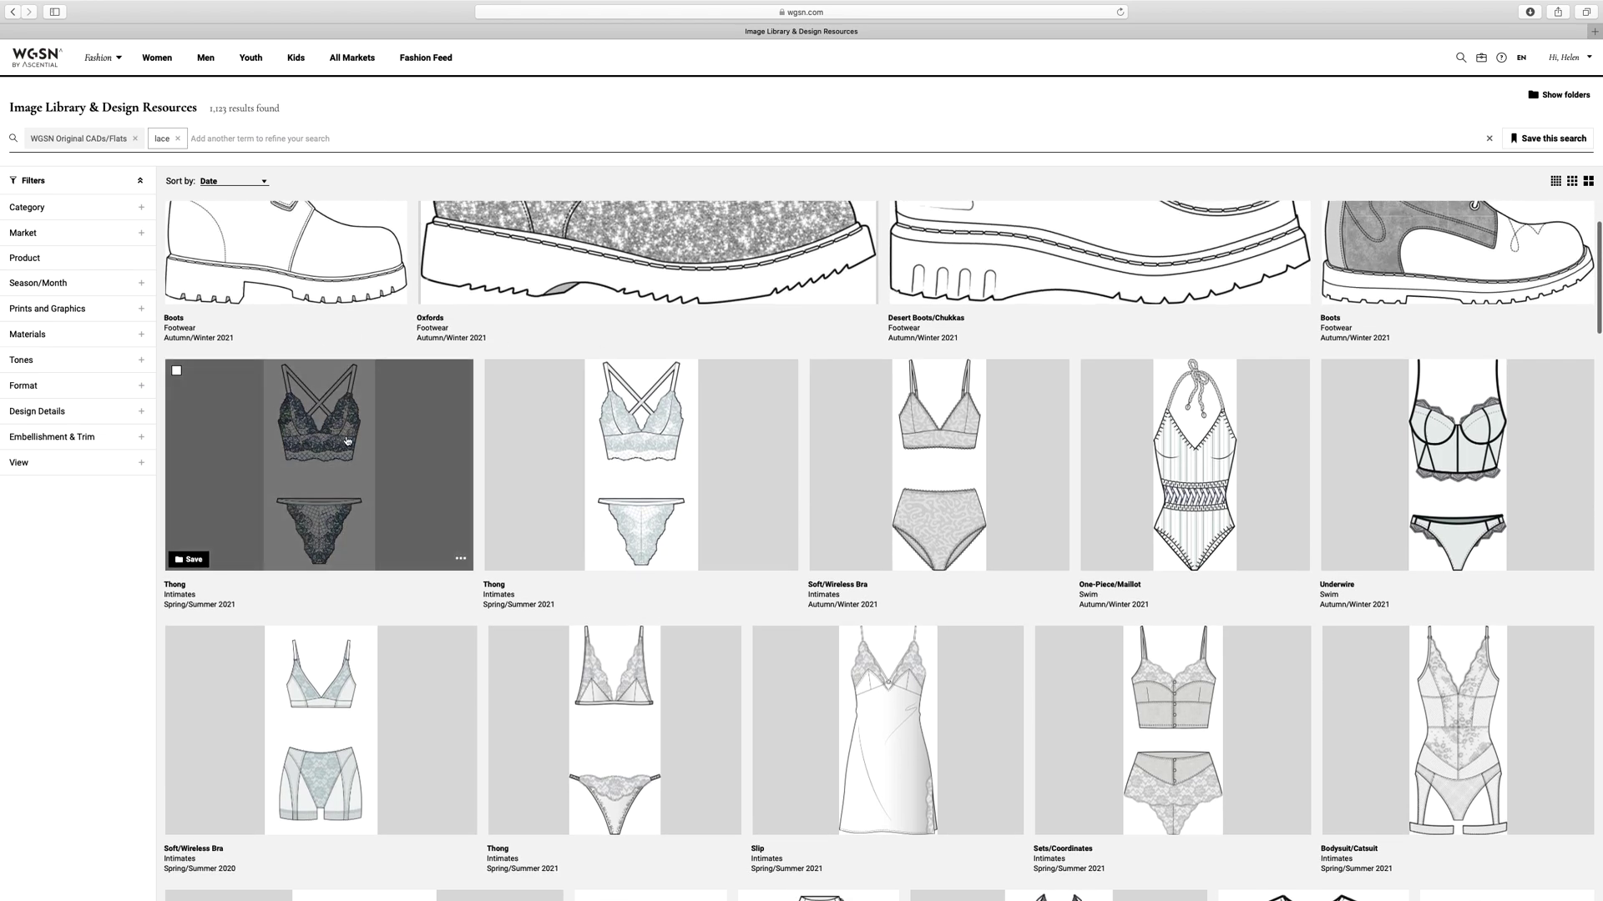
pyautogui.click(348, 440)
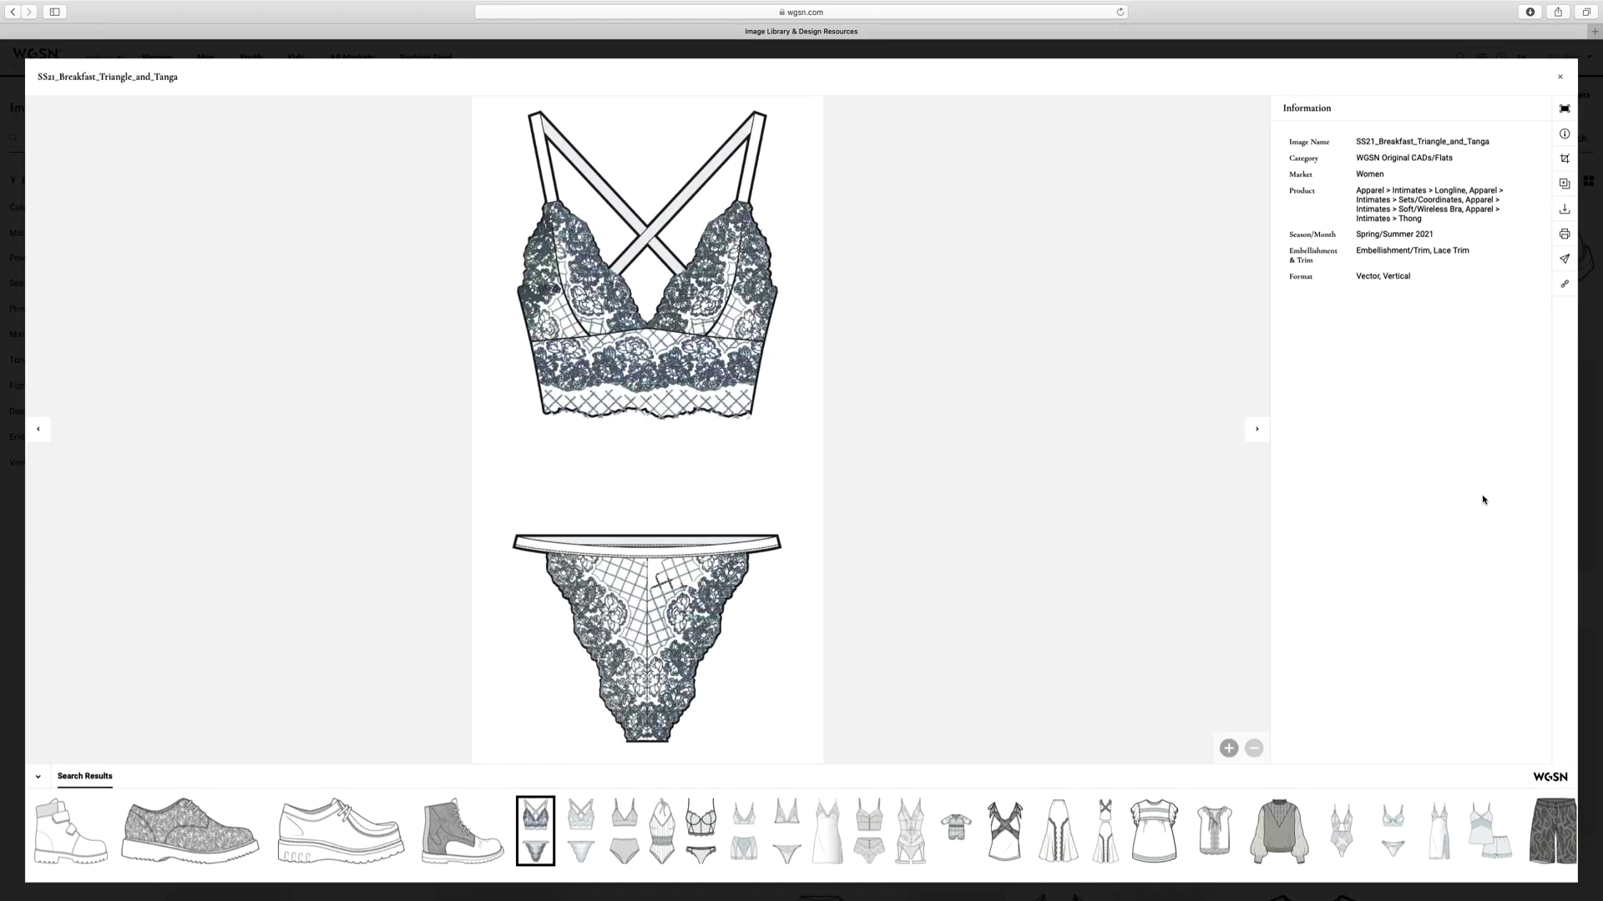
# Download the SS21_Breakfast_Triangle_and_Tanga flat and close the viewer back to the lace results.
pyautogui.click(1564, 211)
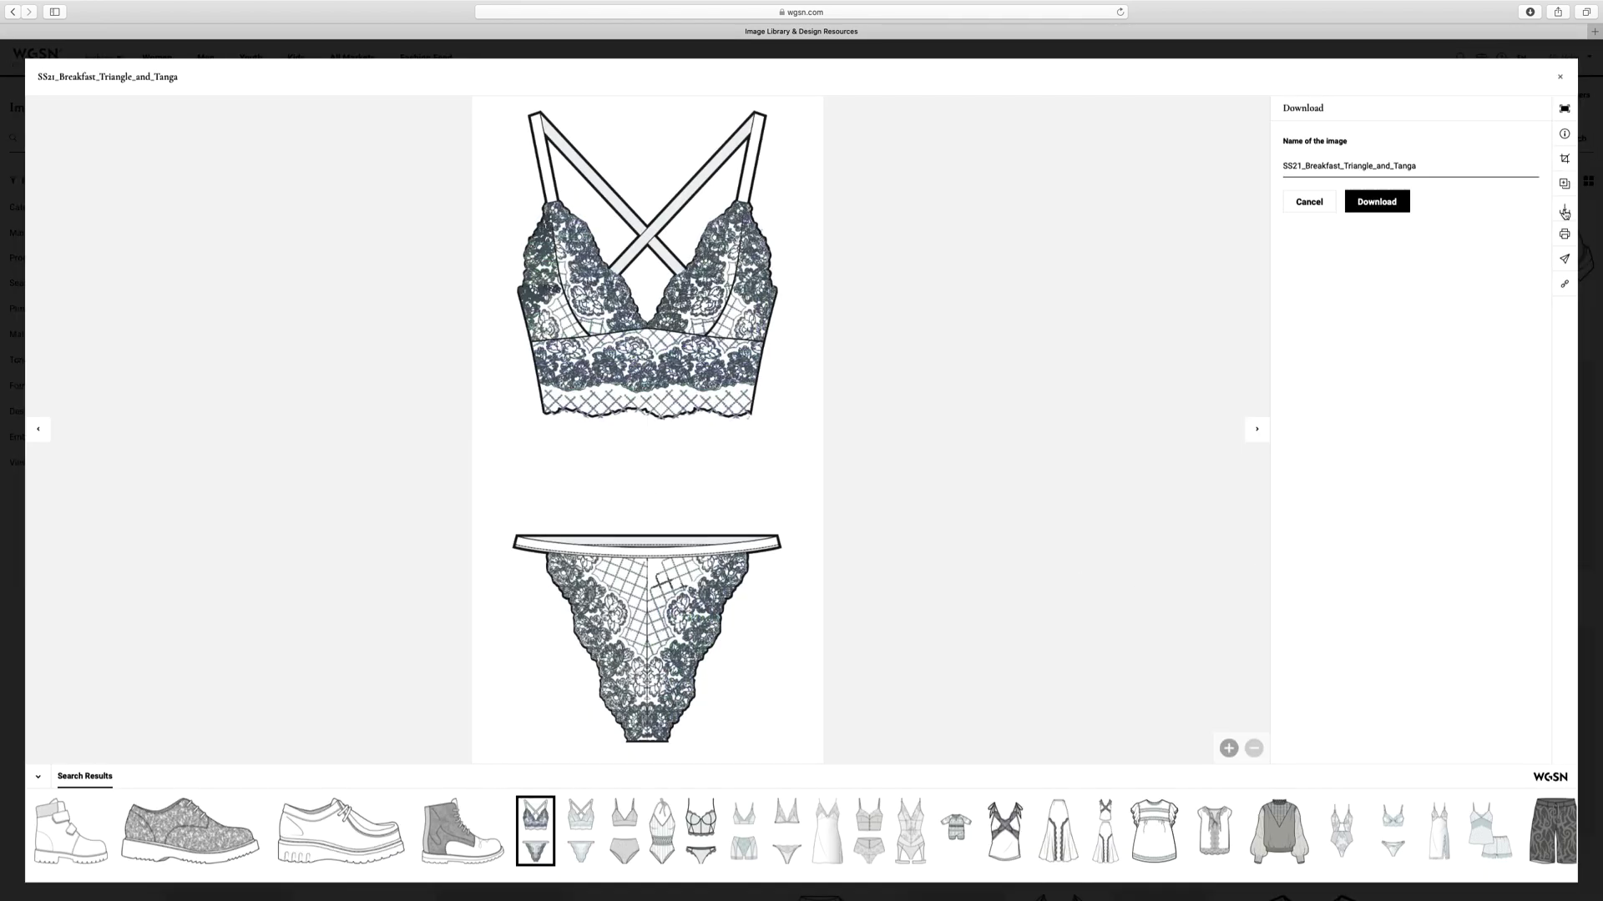
pyautogui.click(1379, 203)
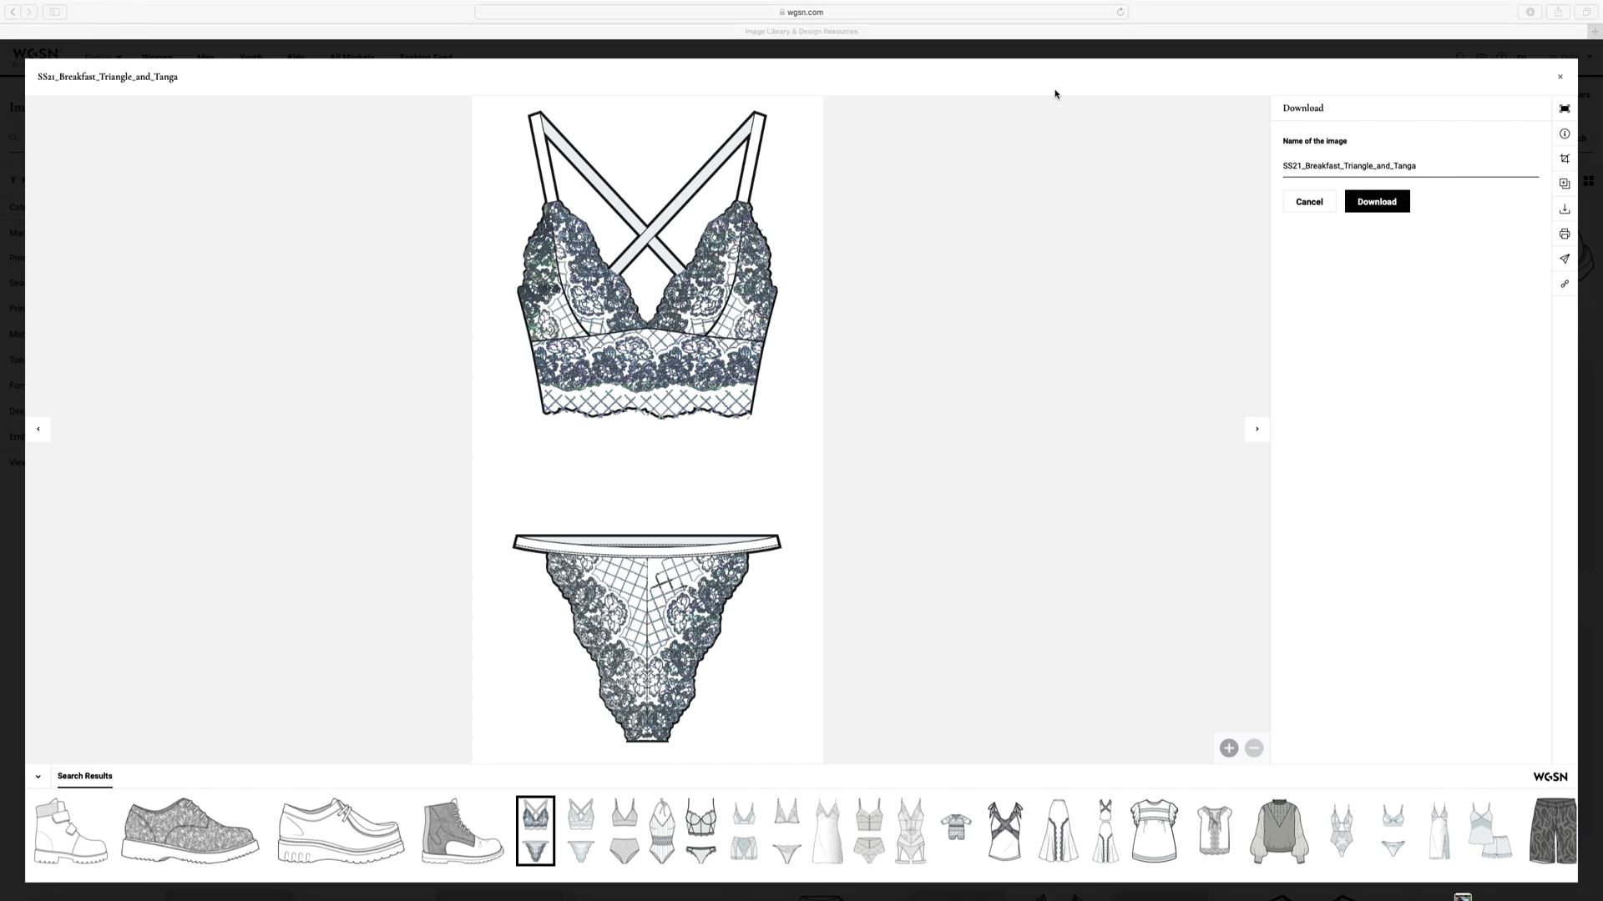
pyautogui.click(1561, 79)
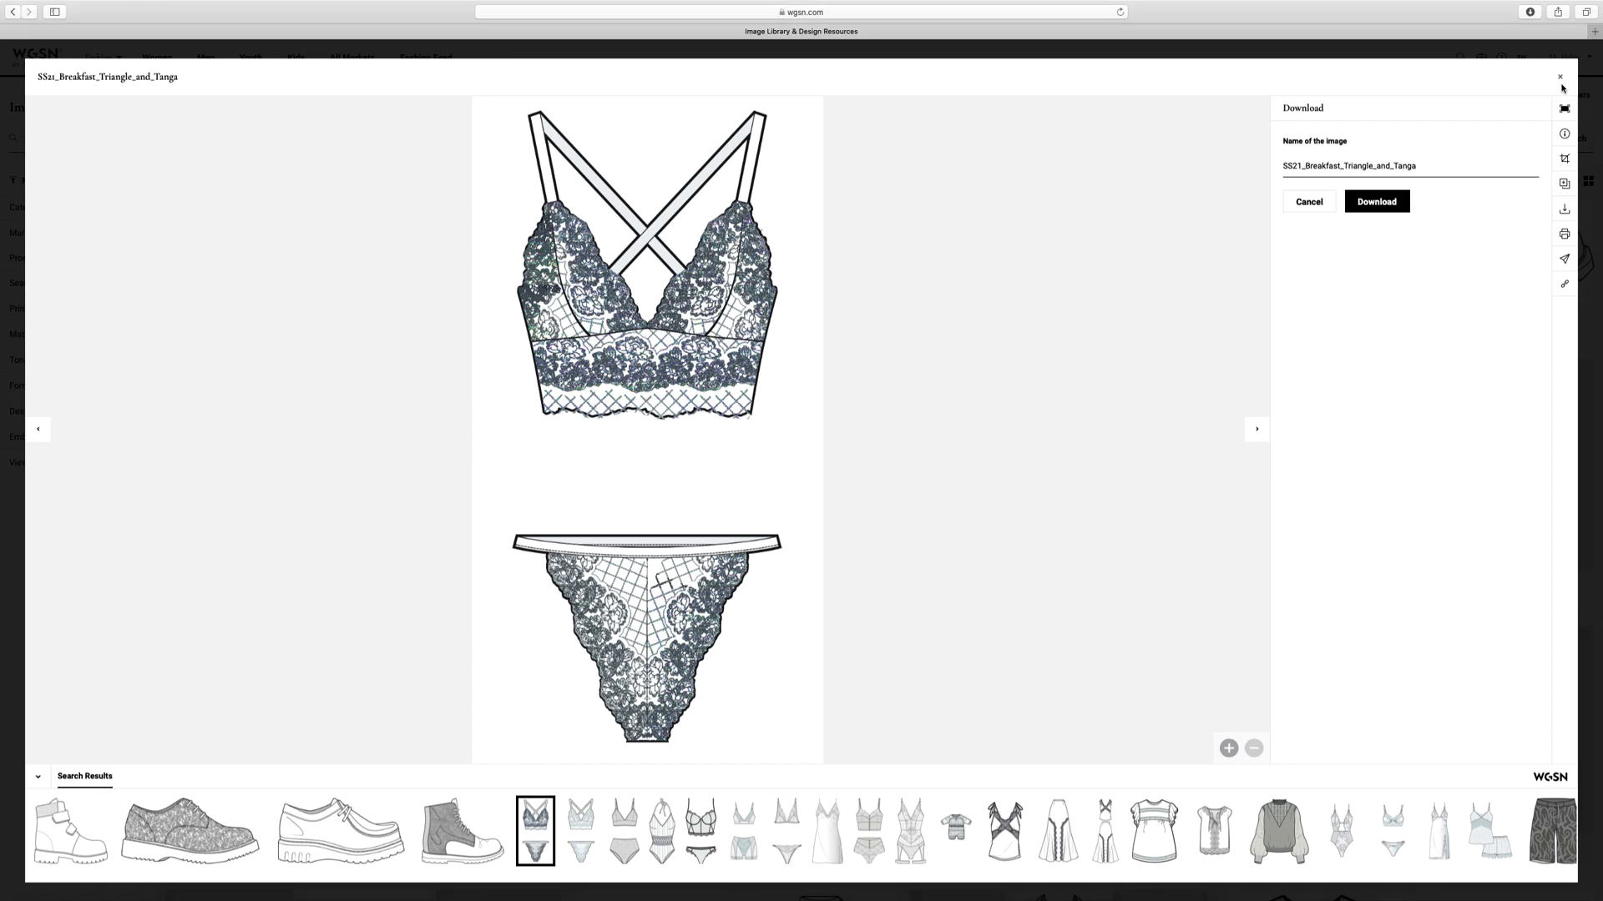
pyautogui.click(1561, 79)
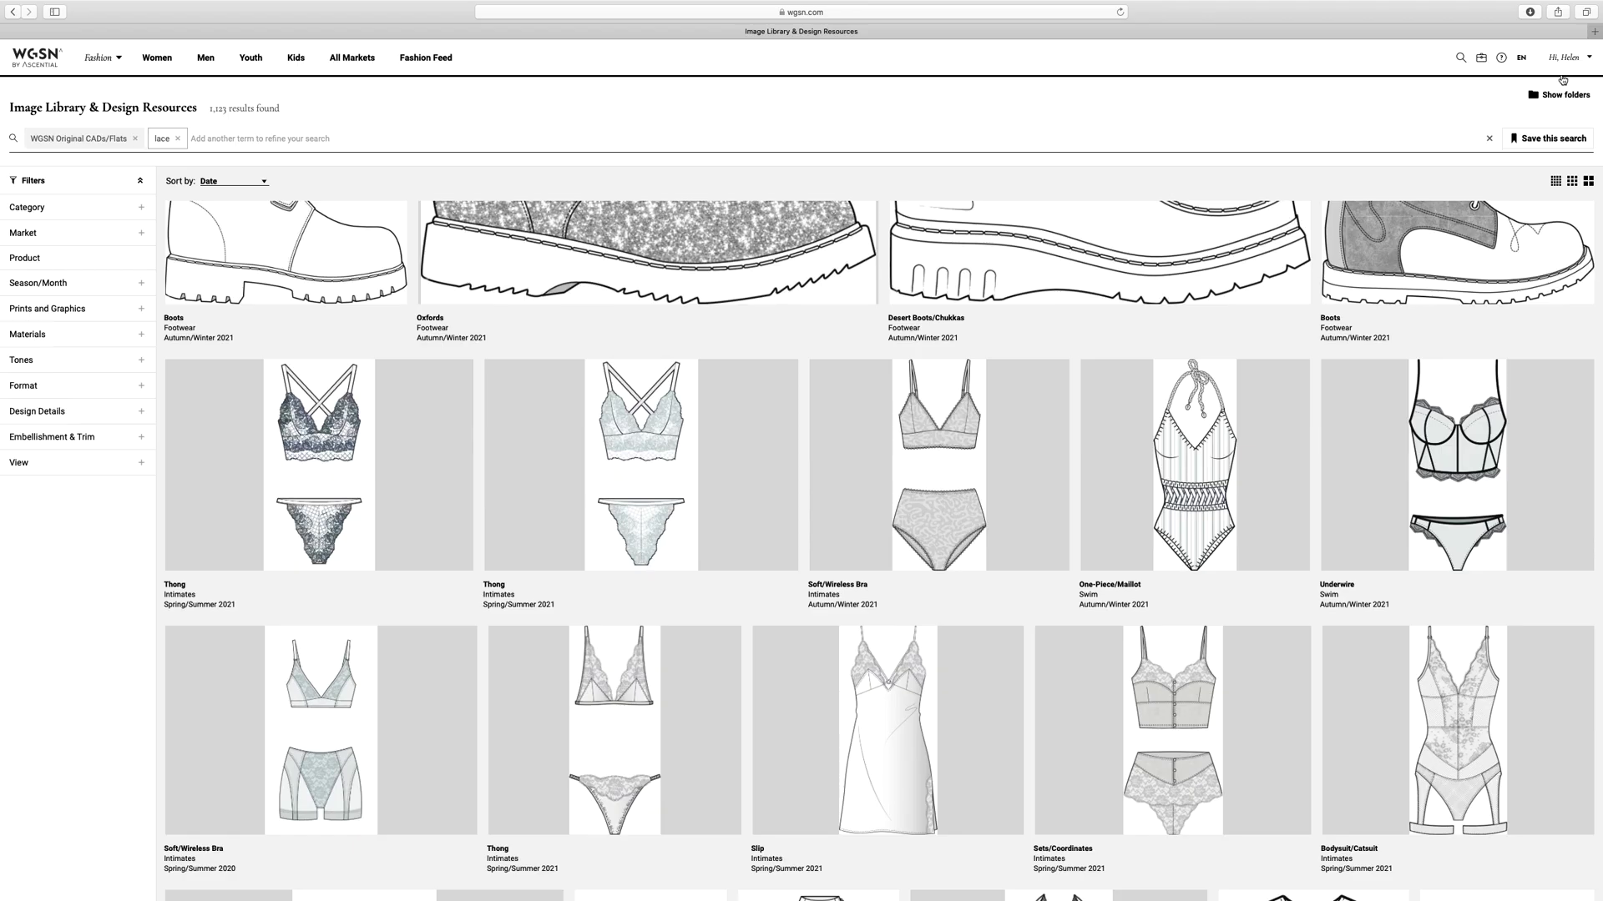
# Exit full screen and open SS21_Breakfast_Triangle_and_Tanga.ai from the Downloads folder in Illustrator.
pyautogui.moveTo(60, 3)
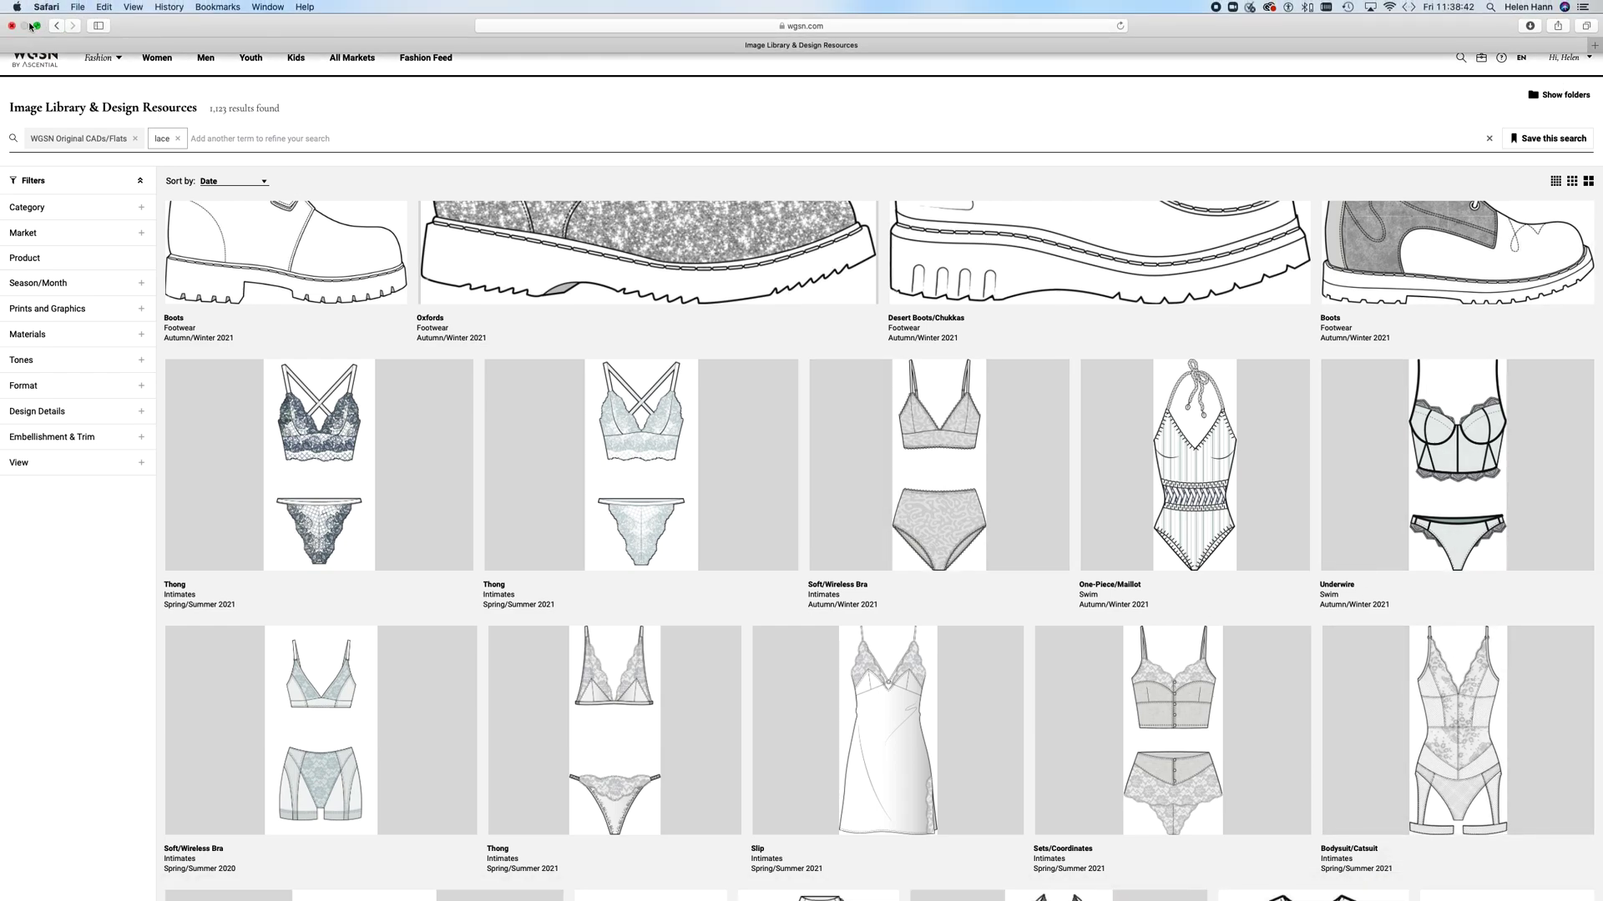
pyautogui.moveTo(37, 31)
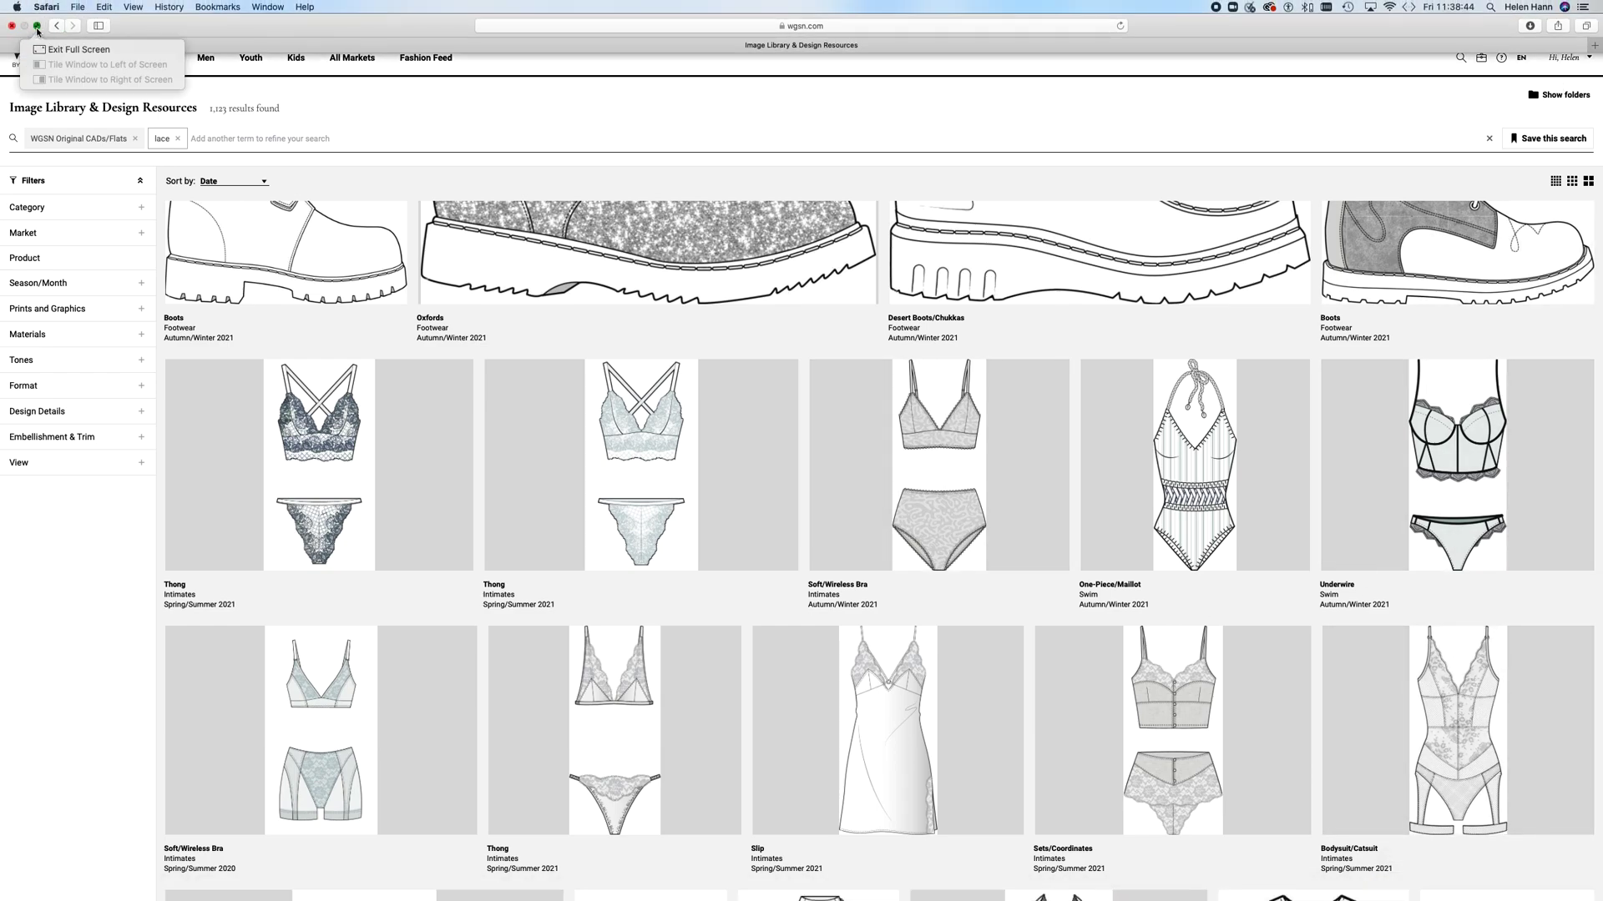
pyautogui.click(79, 49)
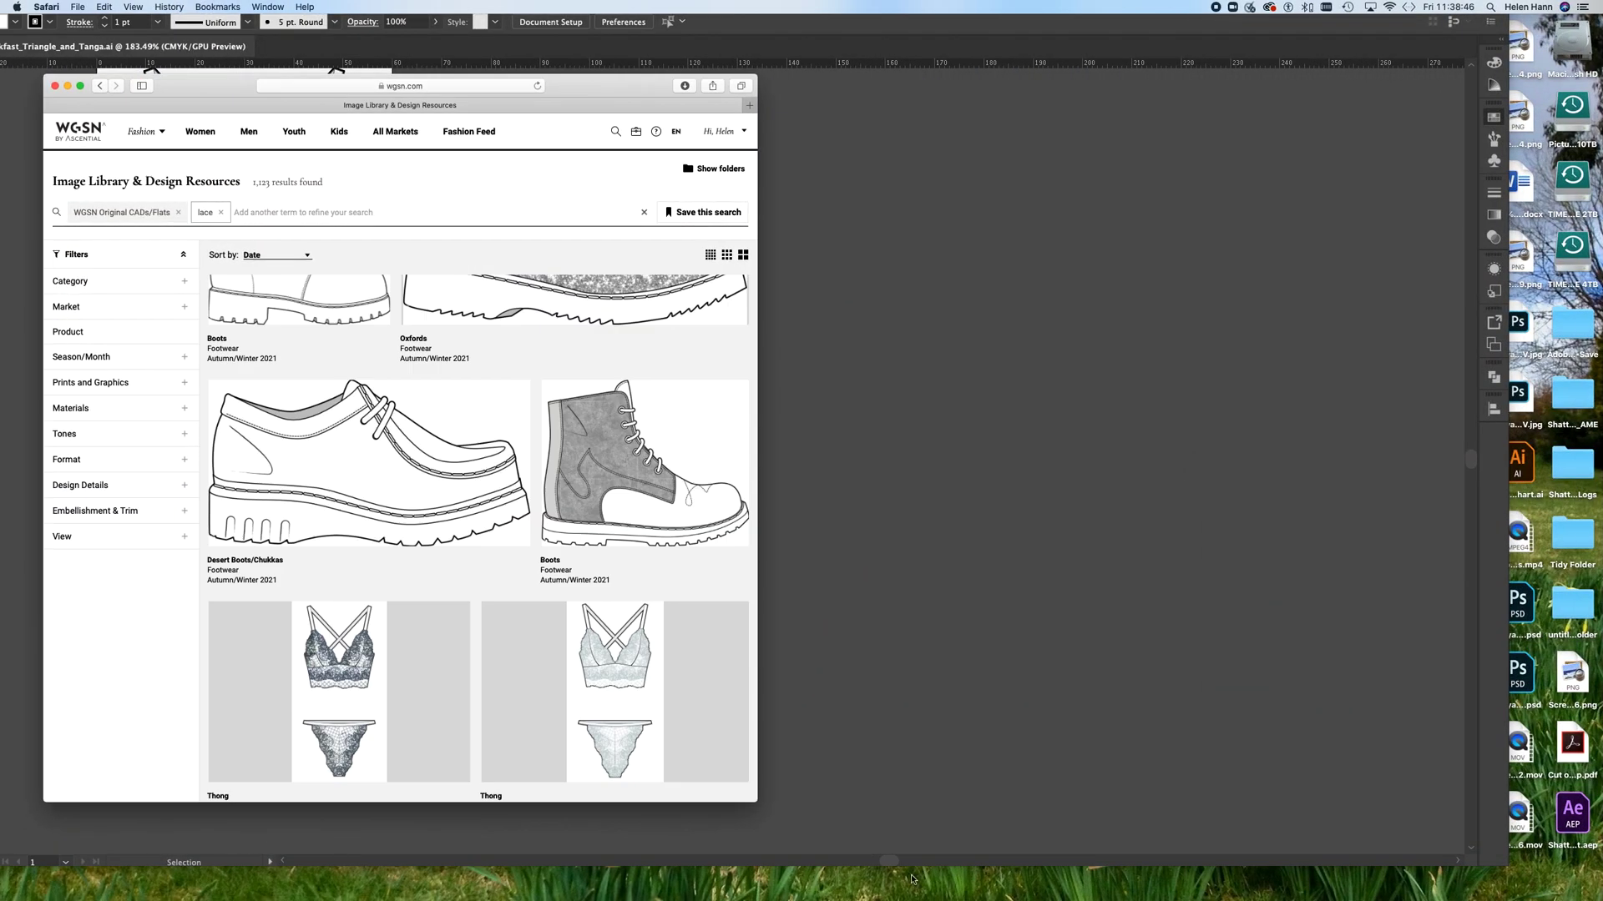
pyautogui.moveTo(1119, 894)
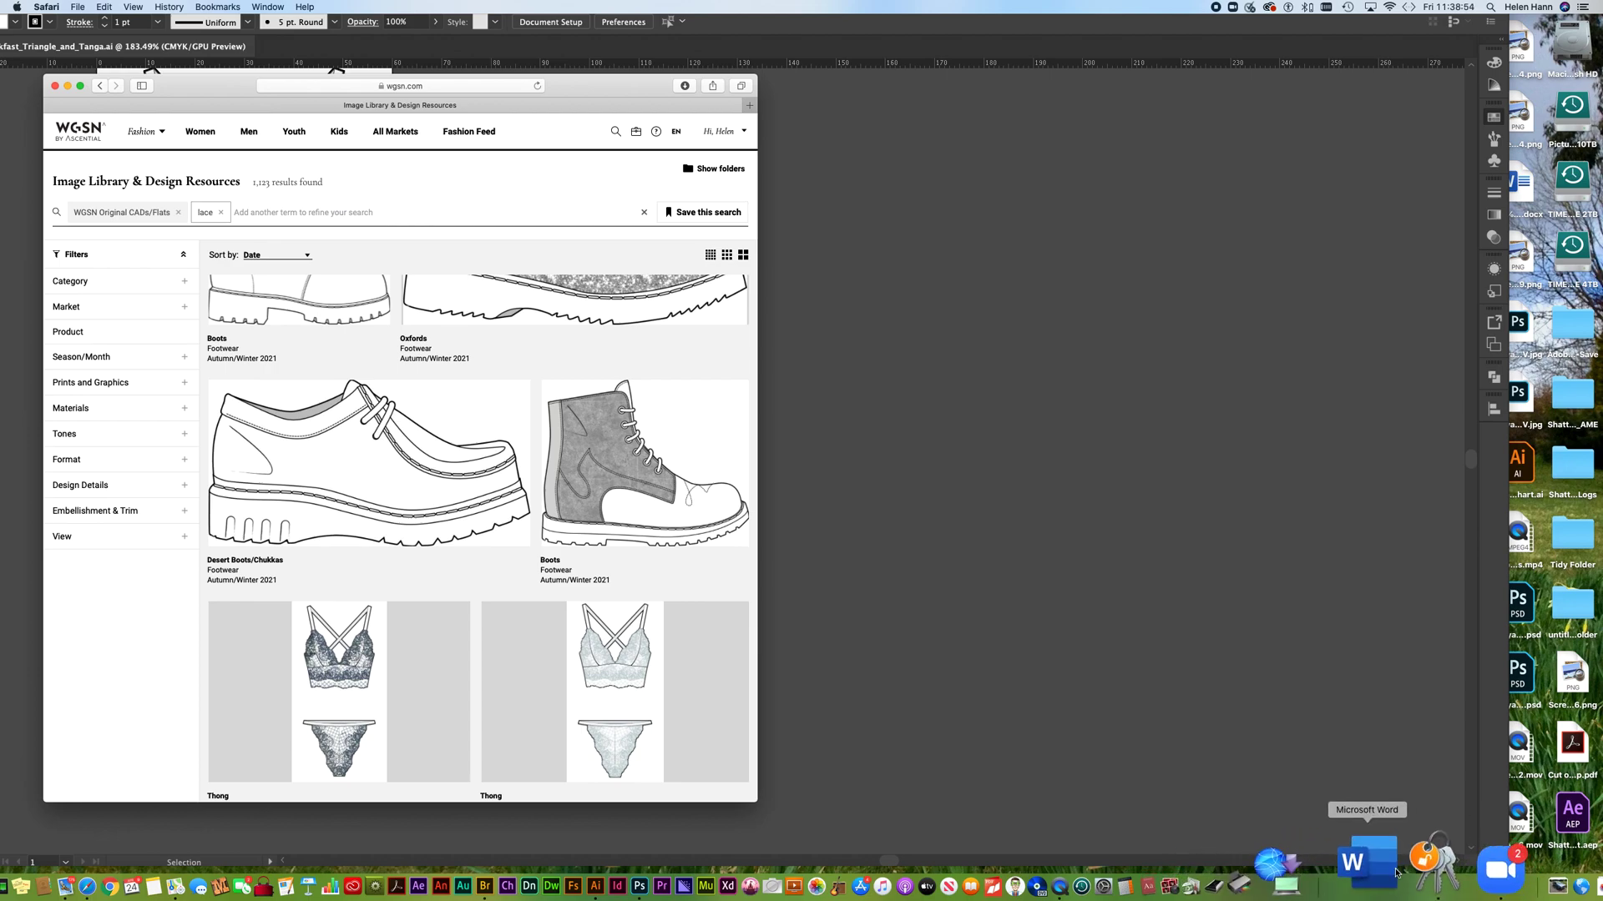
pyautogui.click(1469, 878)
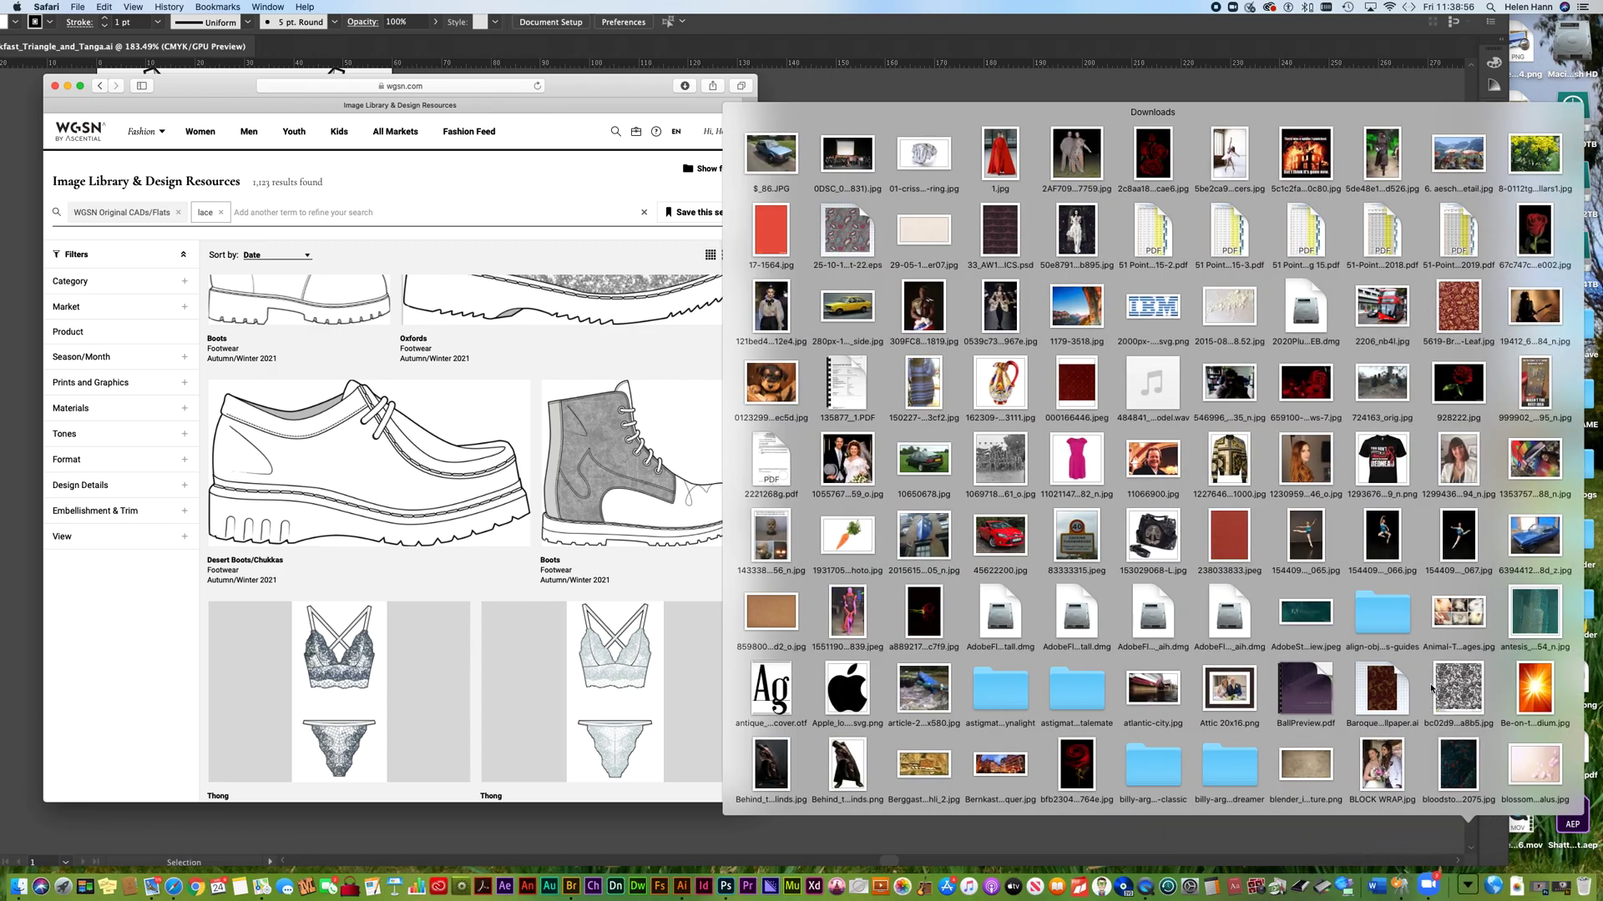
pyautogui.scroll(-20, 1431, 689)
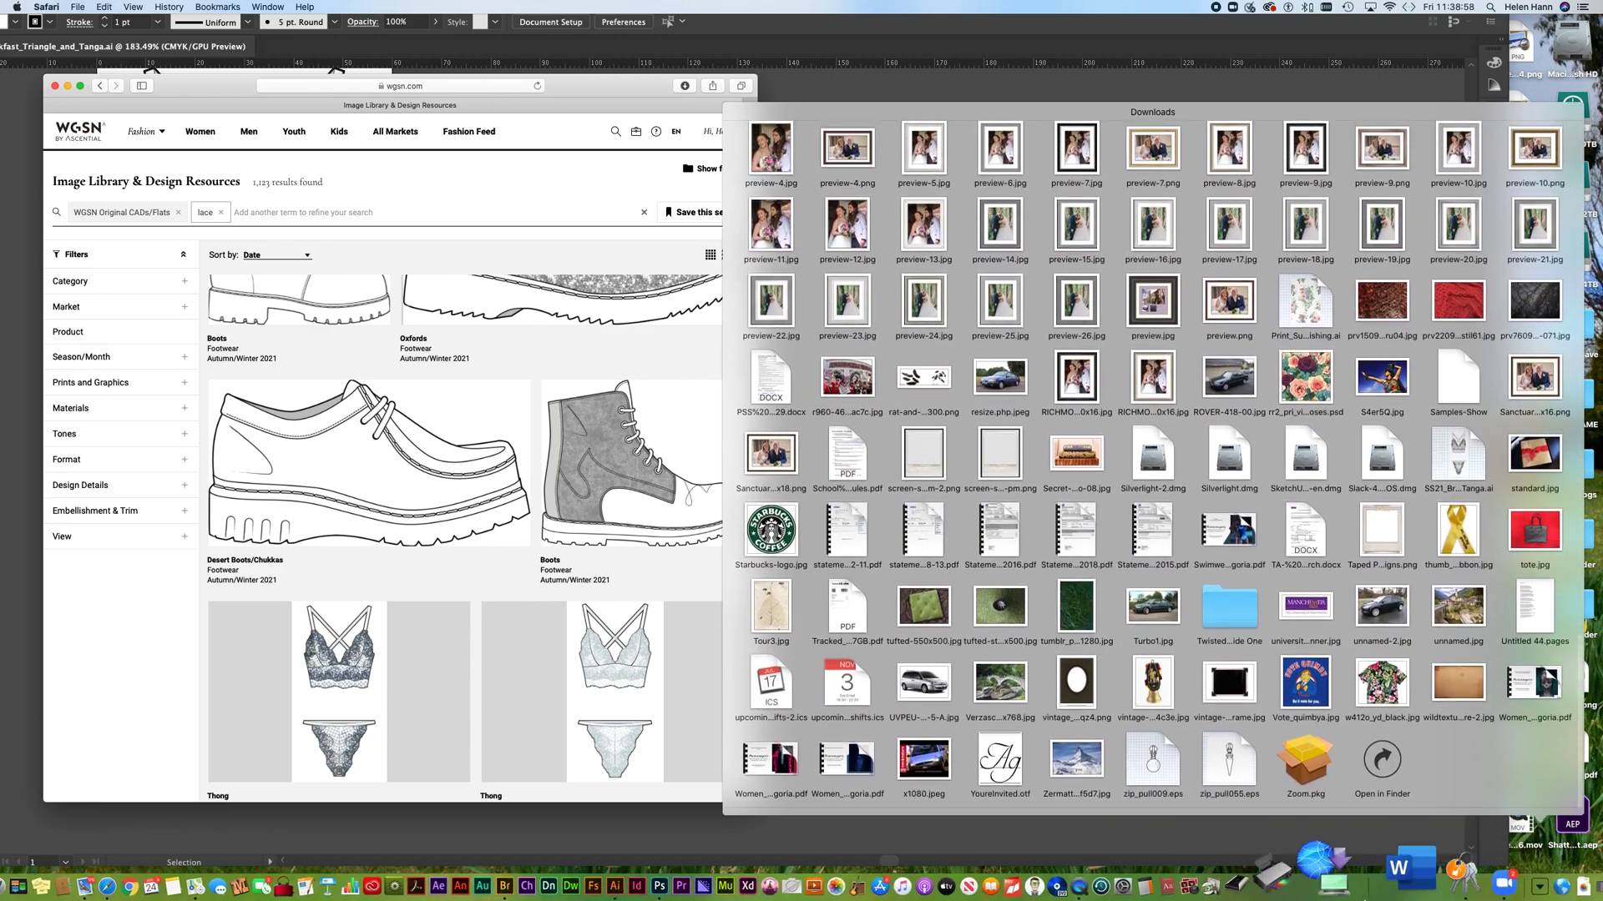
pyautogui.click(1382, 755)
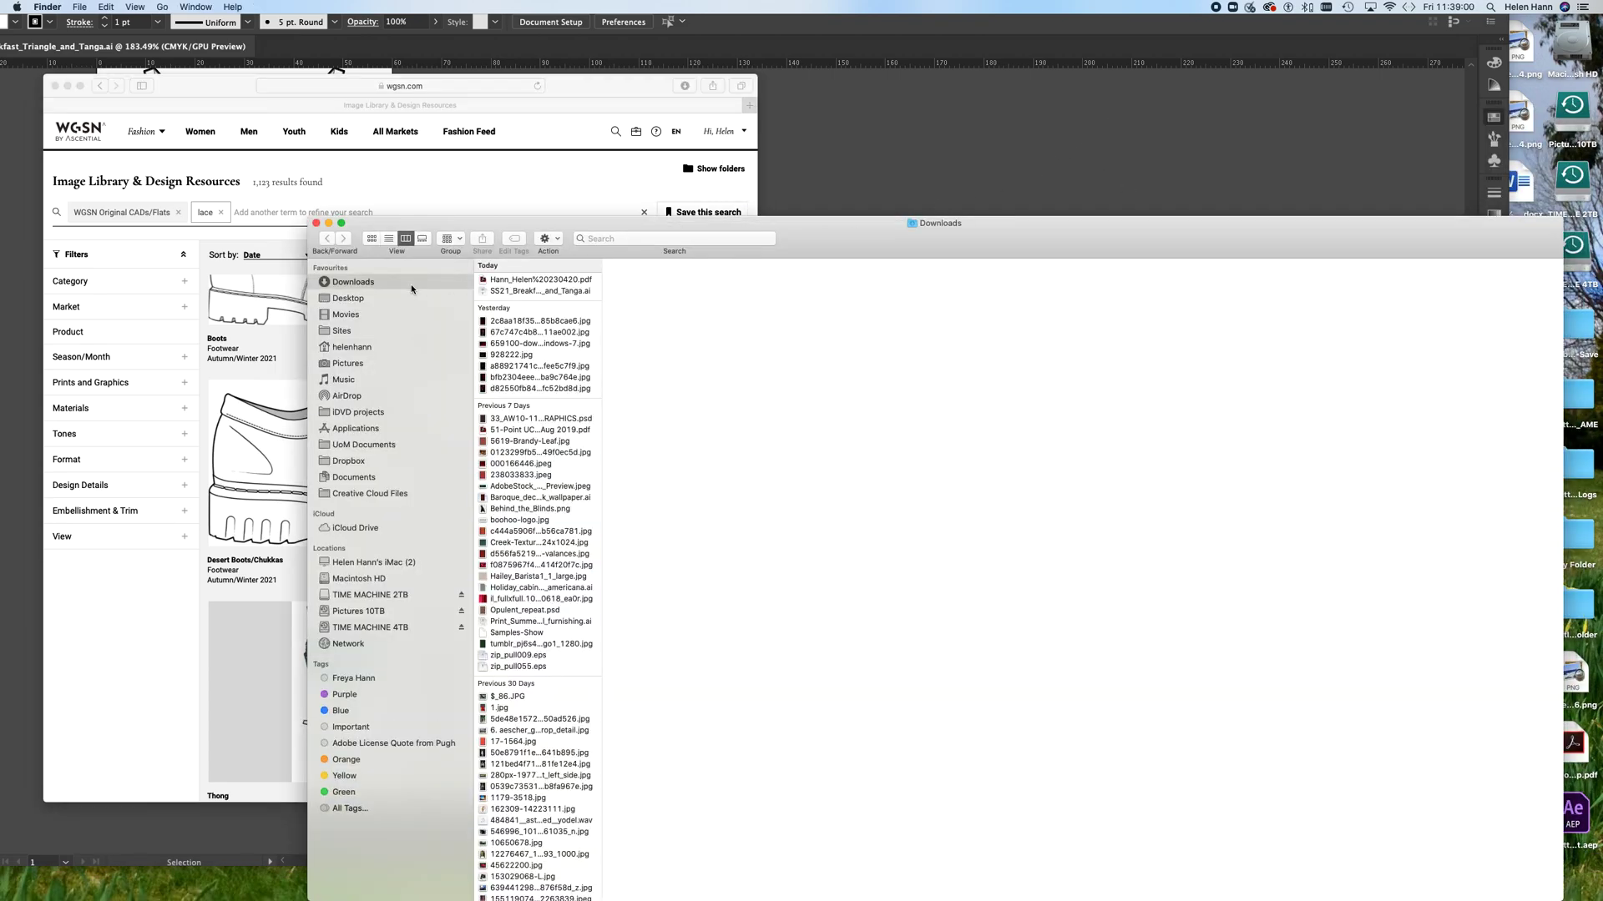
pyautogui.click(525, 291)
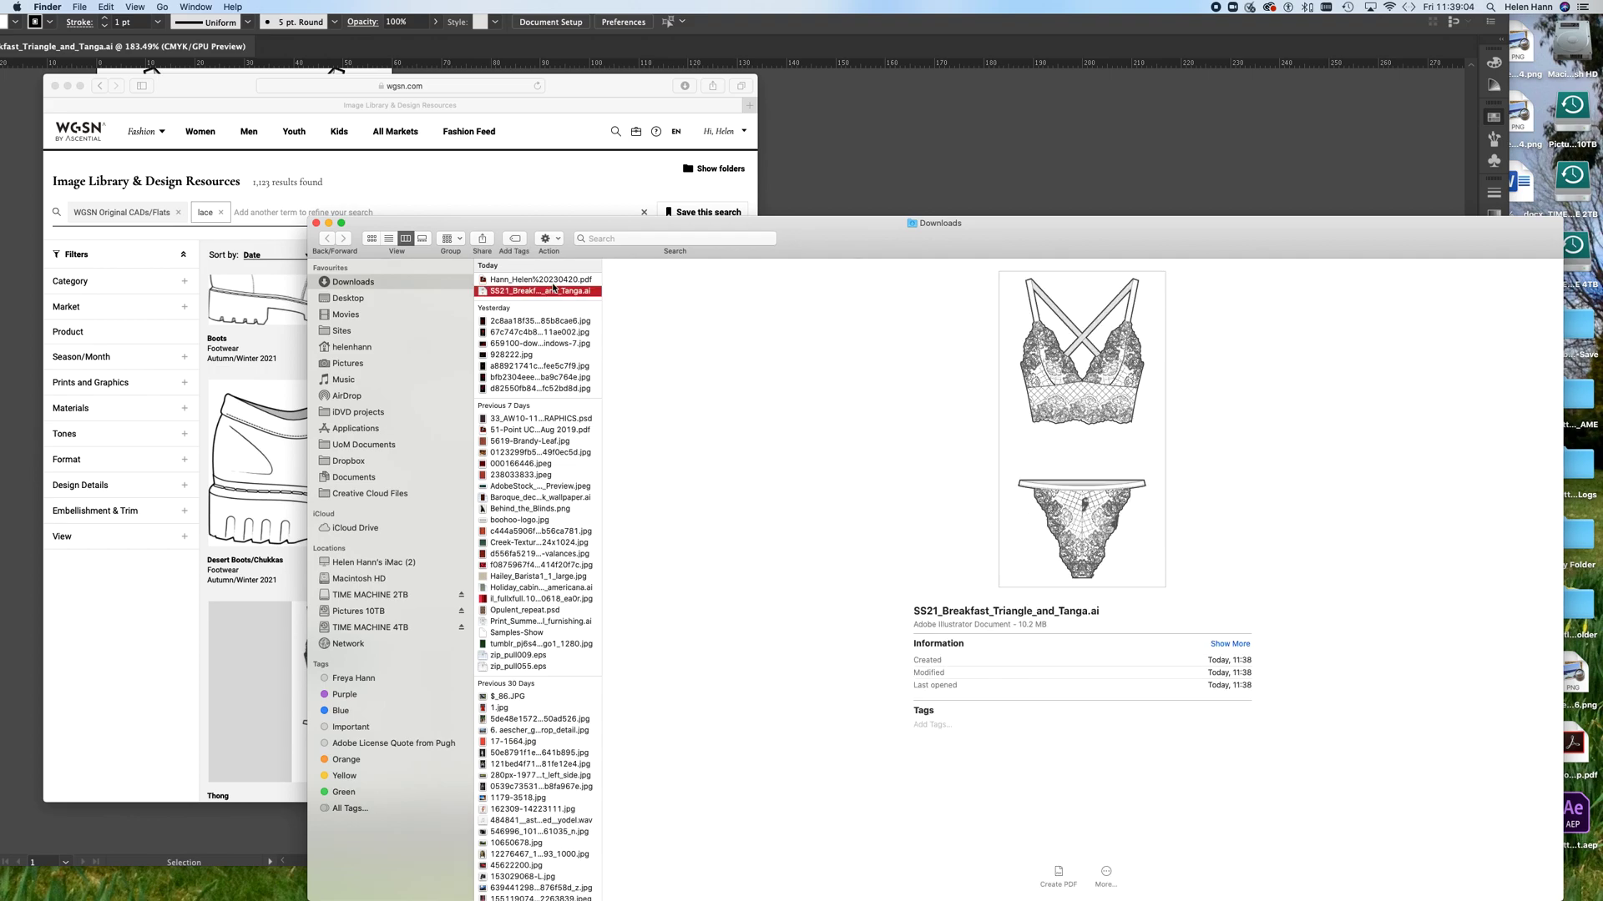
pyautogui.doubleClick(550, 291)
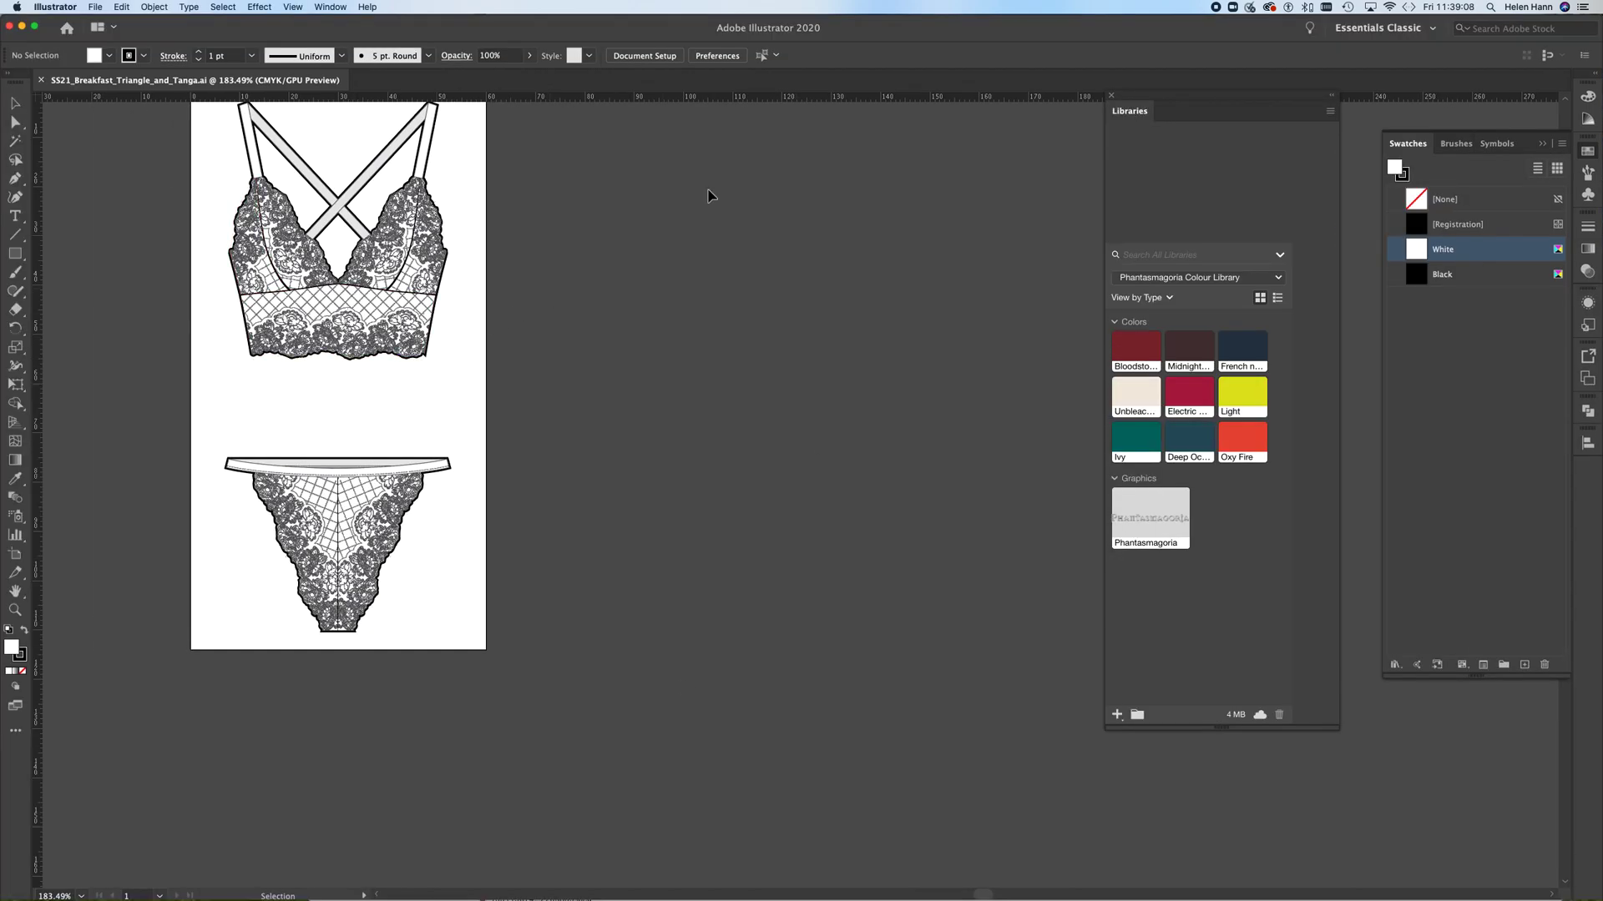
# Centre the artboard, direct-select the bra's lace underband, and drag its fill into Swatches.
pyautogui.moveTo(355, 398); pyautogui.dragTo(692, 472)
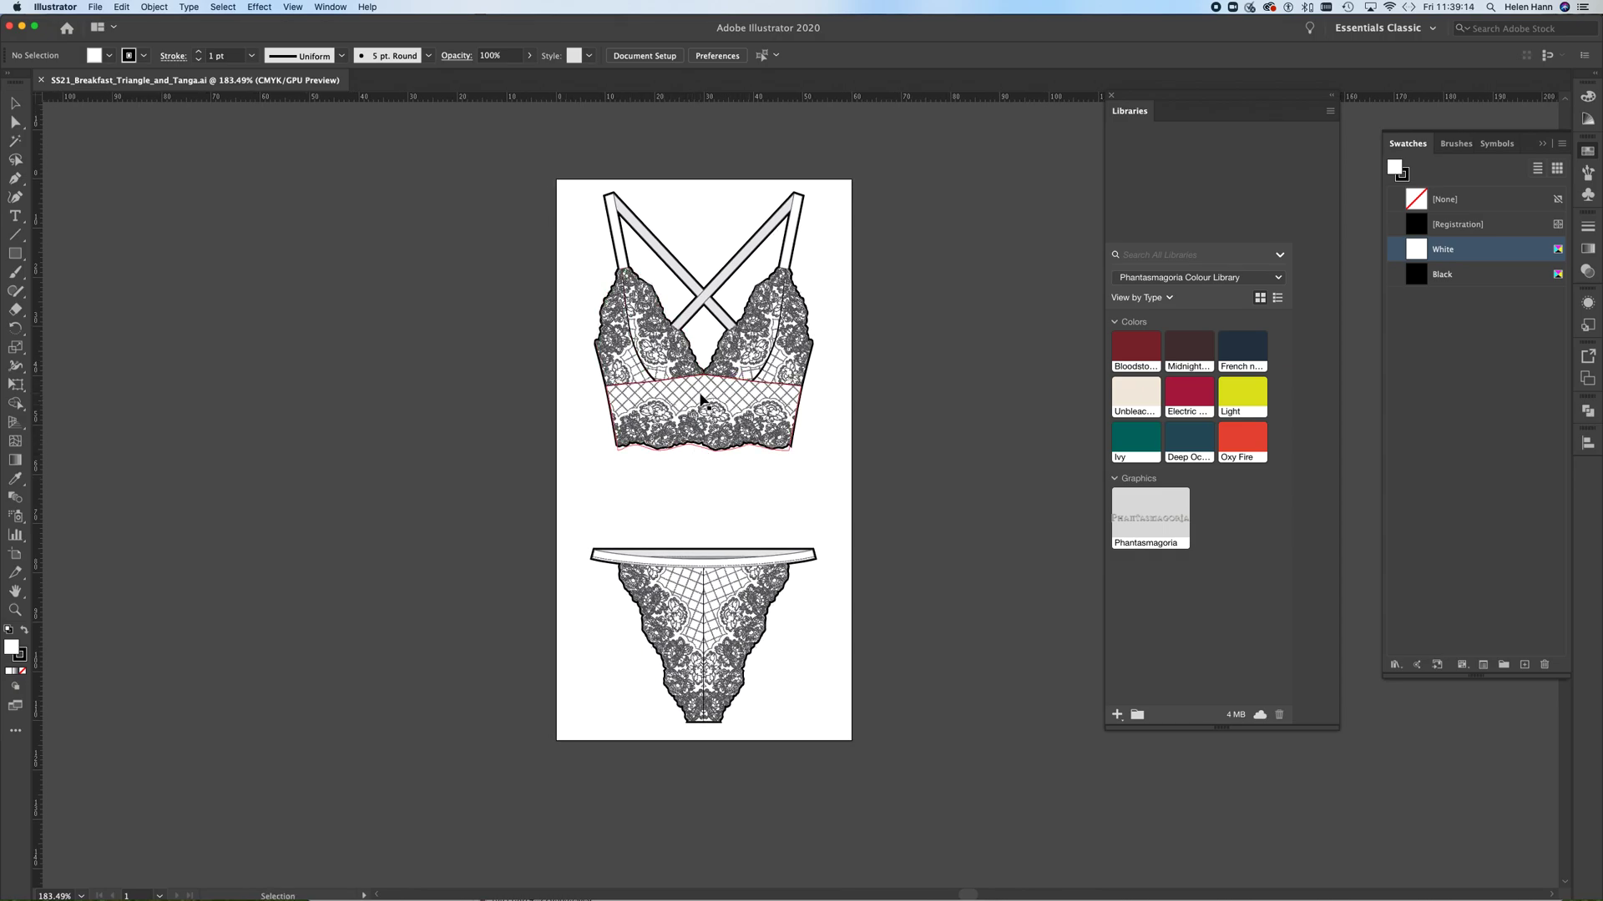
pyautogui.click(704, 422)
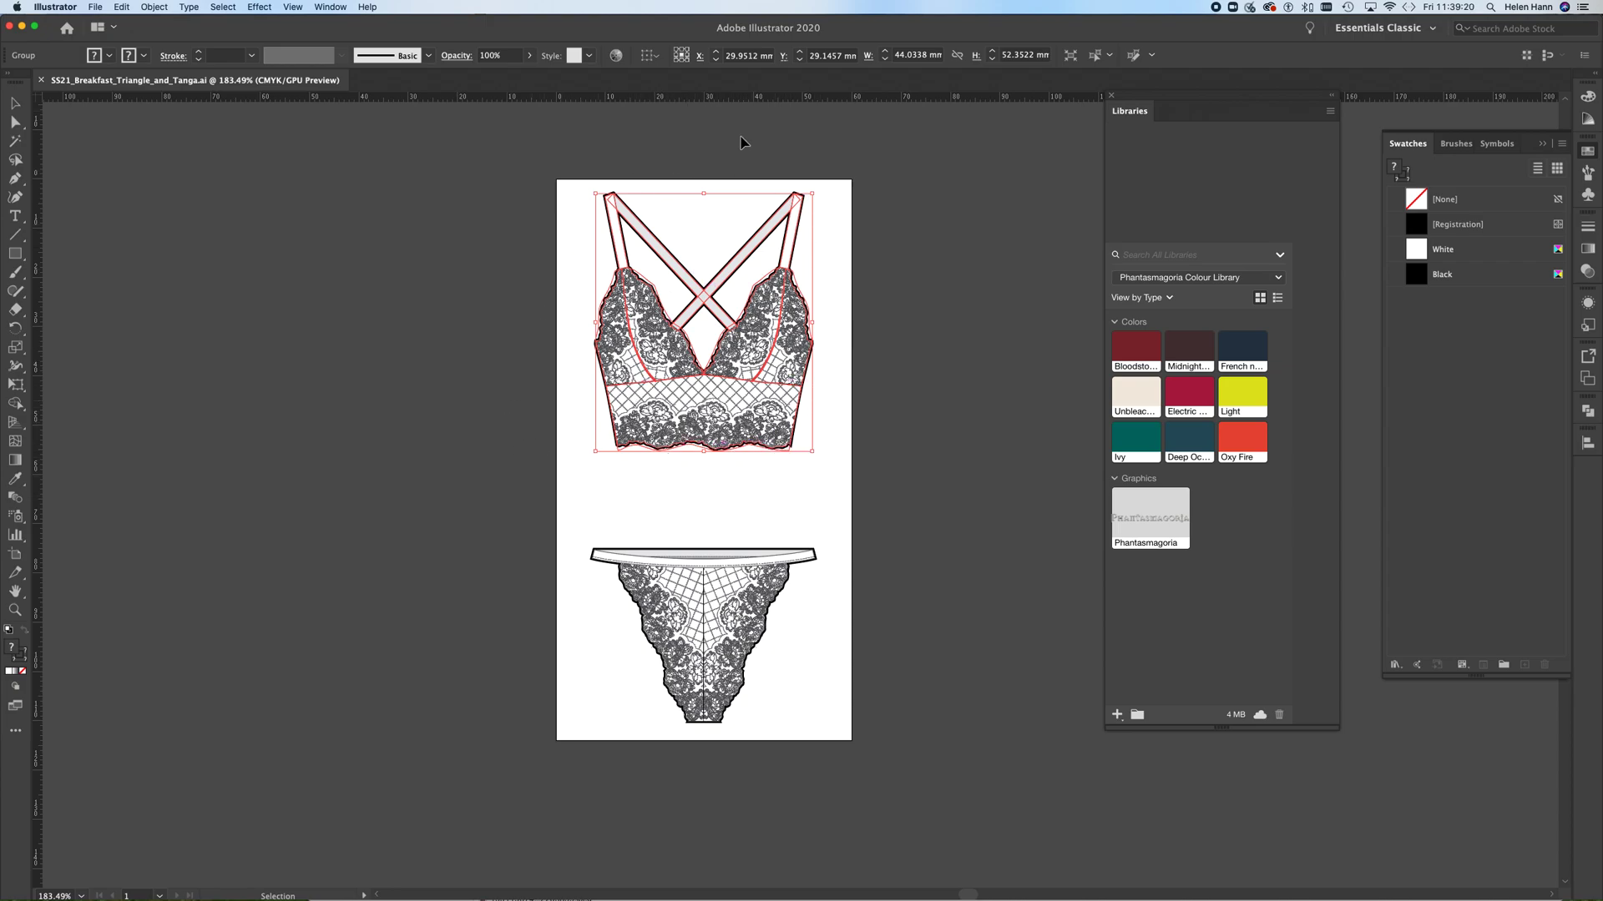
pyautogui.click(14, 124)
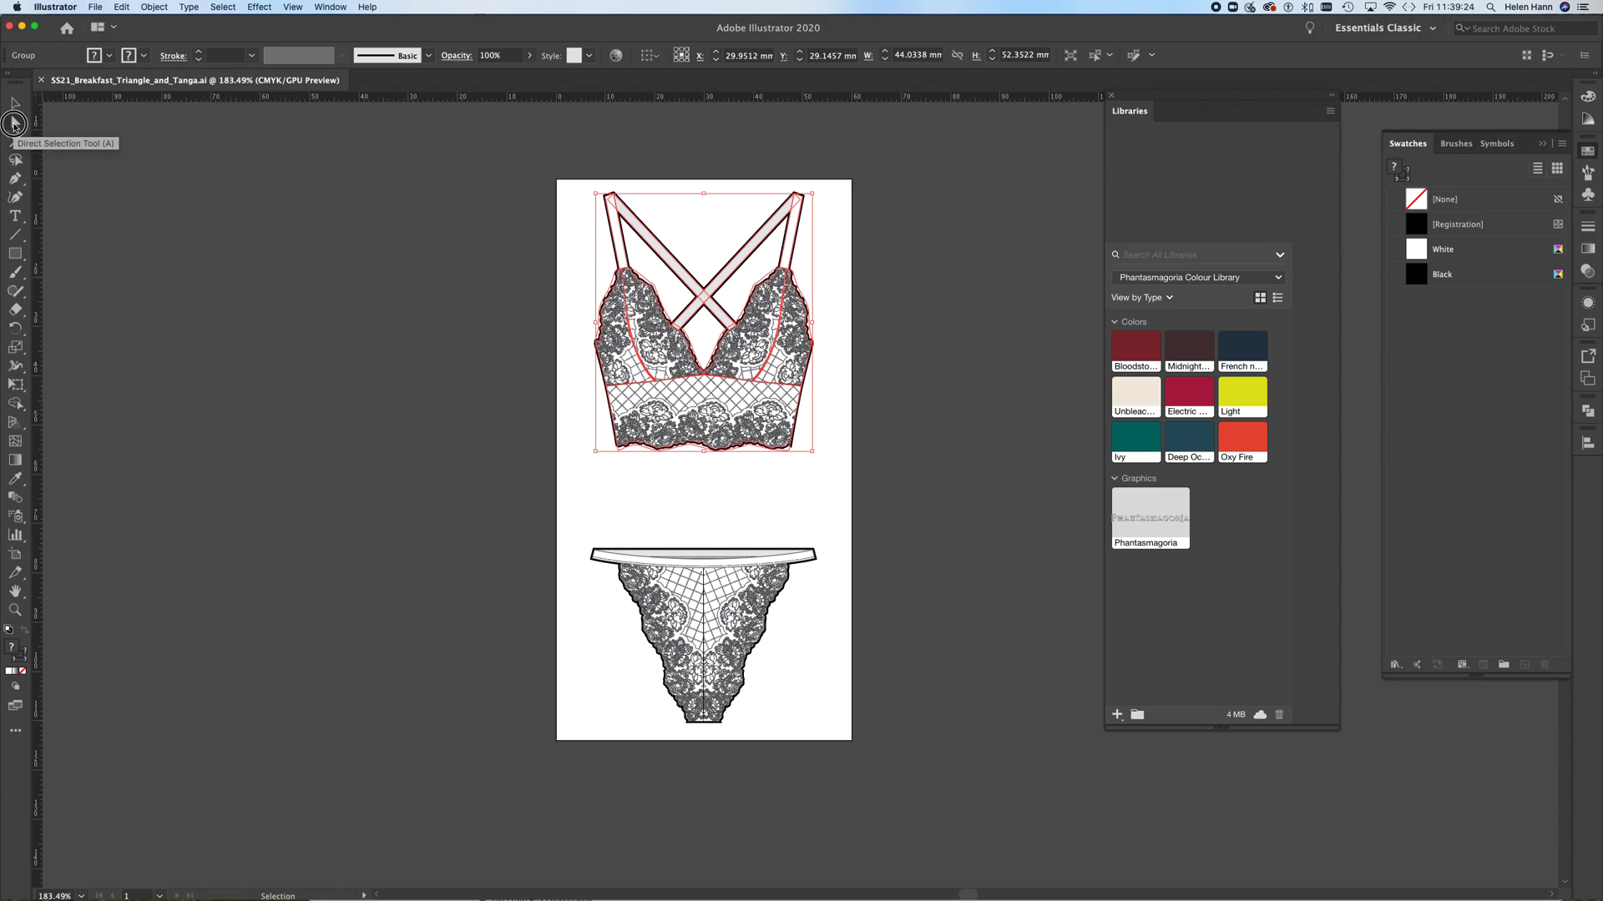
pyautogui.click(579, 454)
pyautogui.click(656, 434)
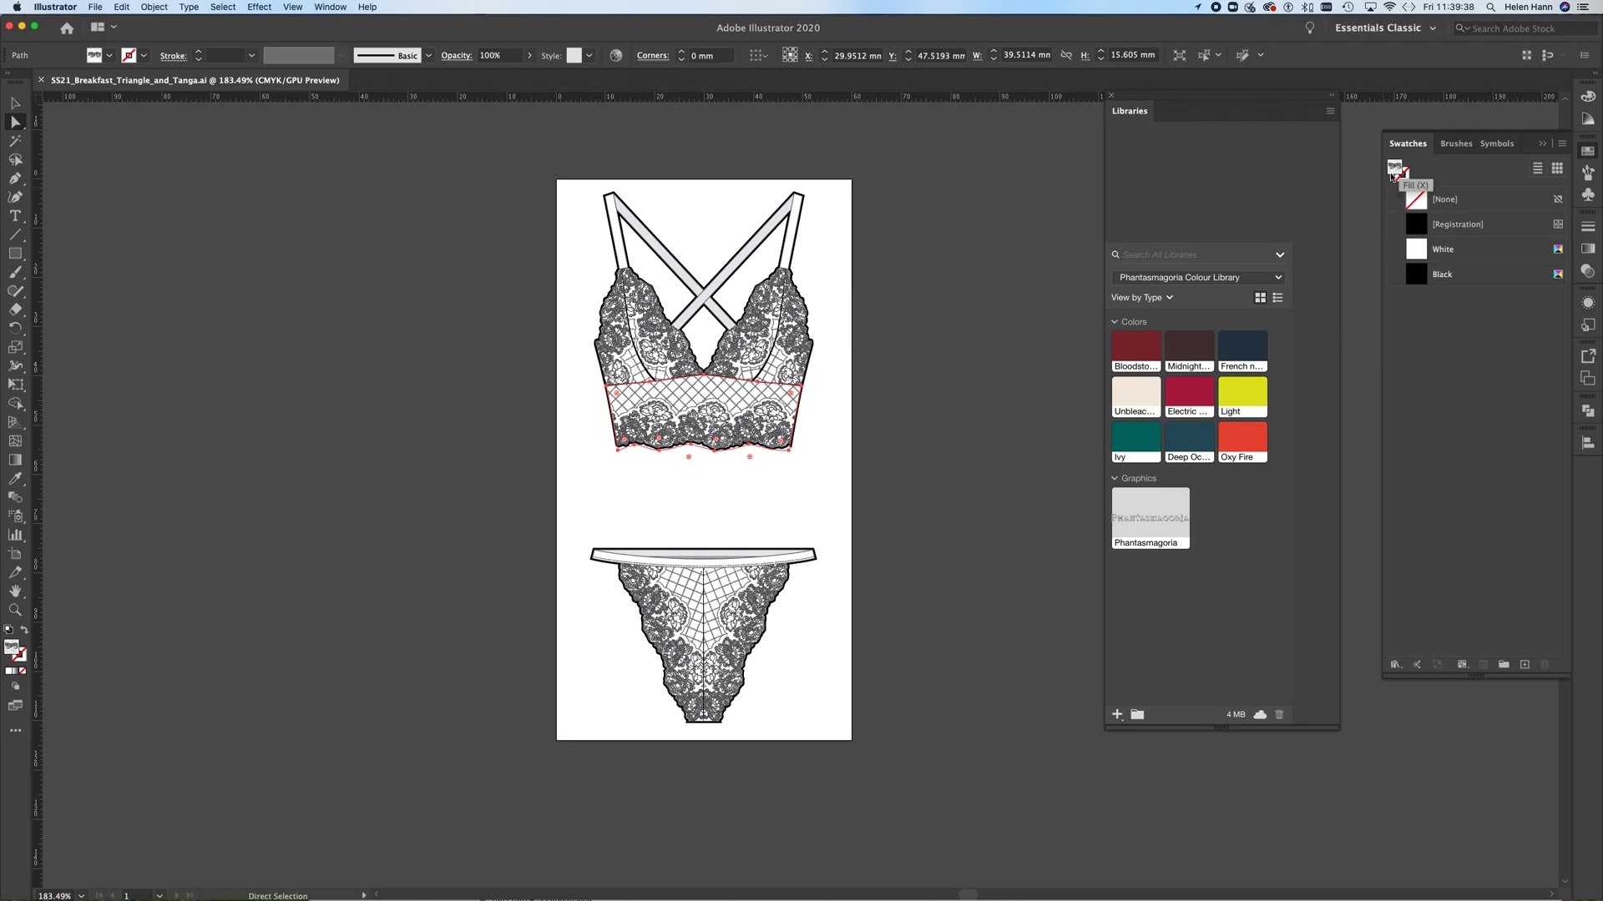
pyautogui.moveTo(1394, 173)
pyautogui.mouseDown()
pyautogui.moveTo(1419, 222)
pyautogui.moveTo(1414, 303)
pyautogui.mouseUp()
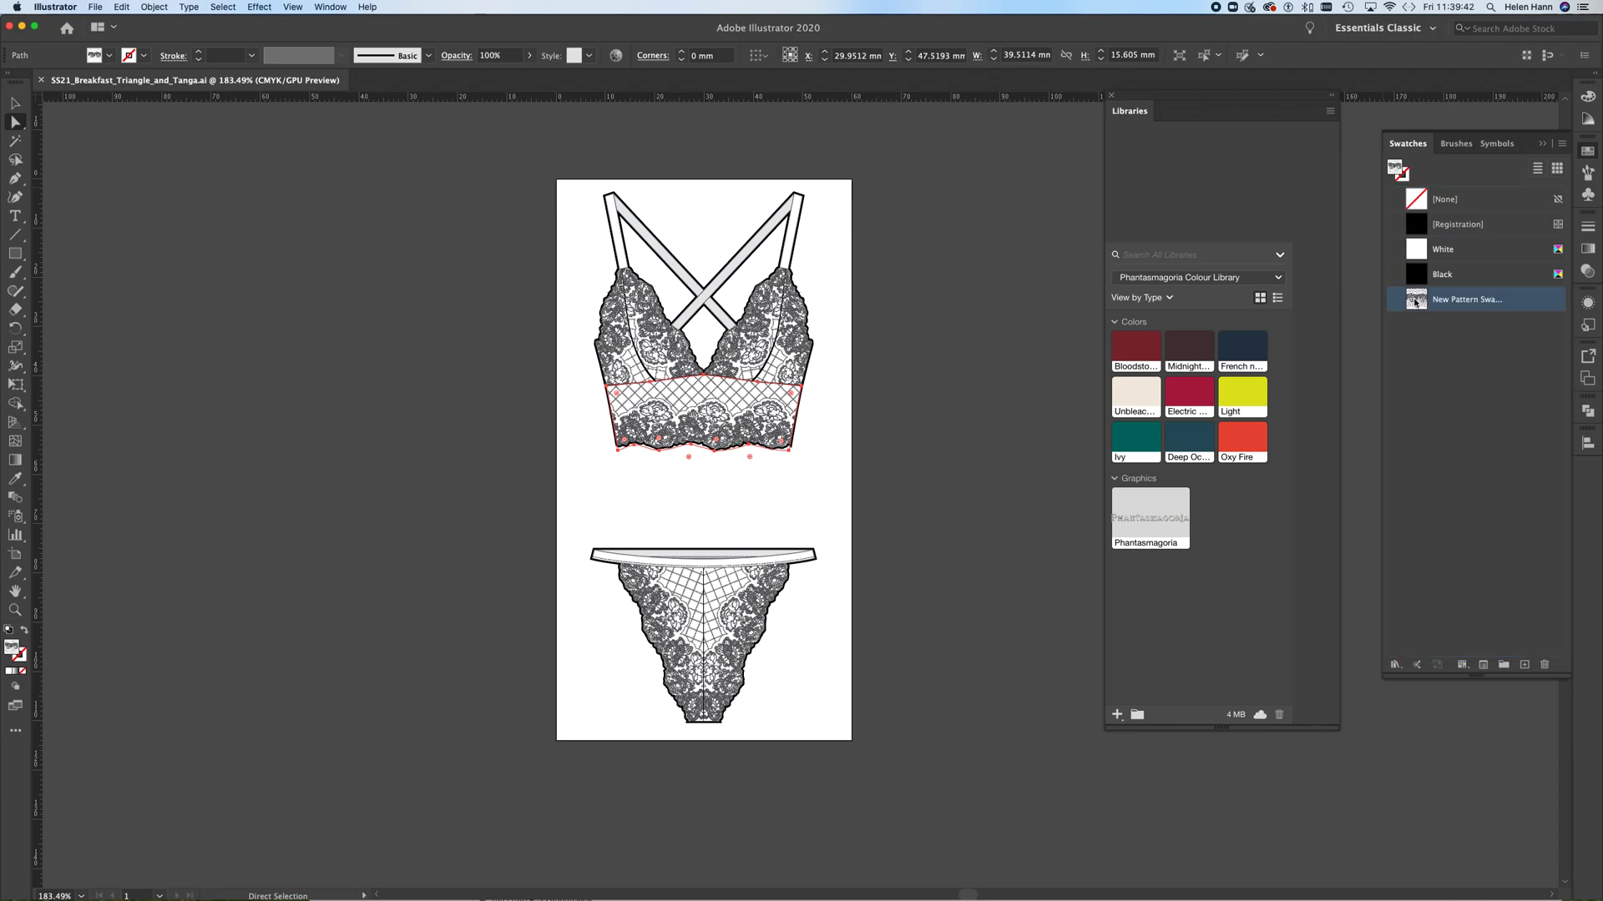
# Redo the lace New Pattern Swatch and draw an 85 × 75 mm lace-filled rectangle beside the artboard.
pyautogui.click(1471, 304)
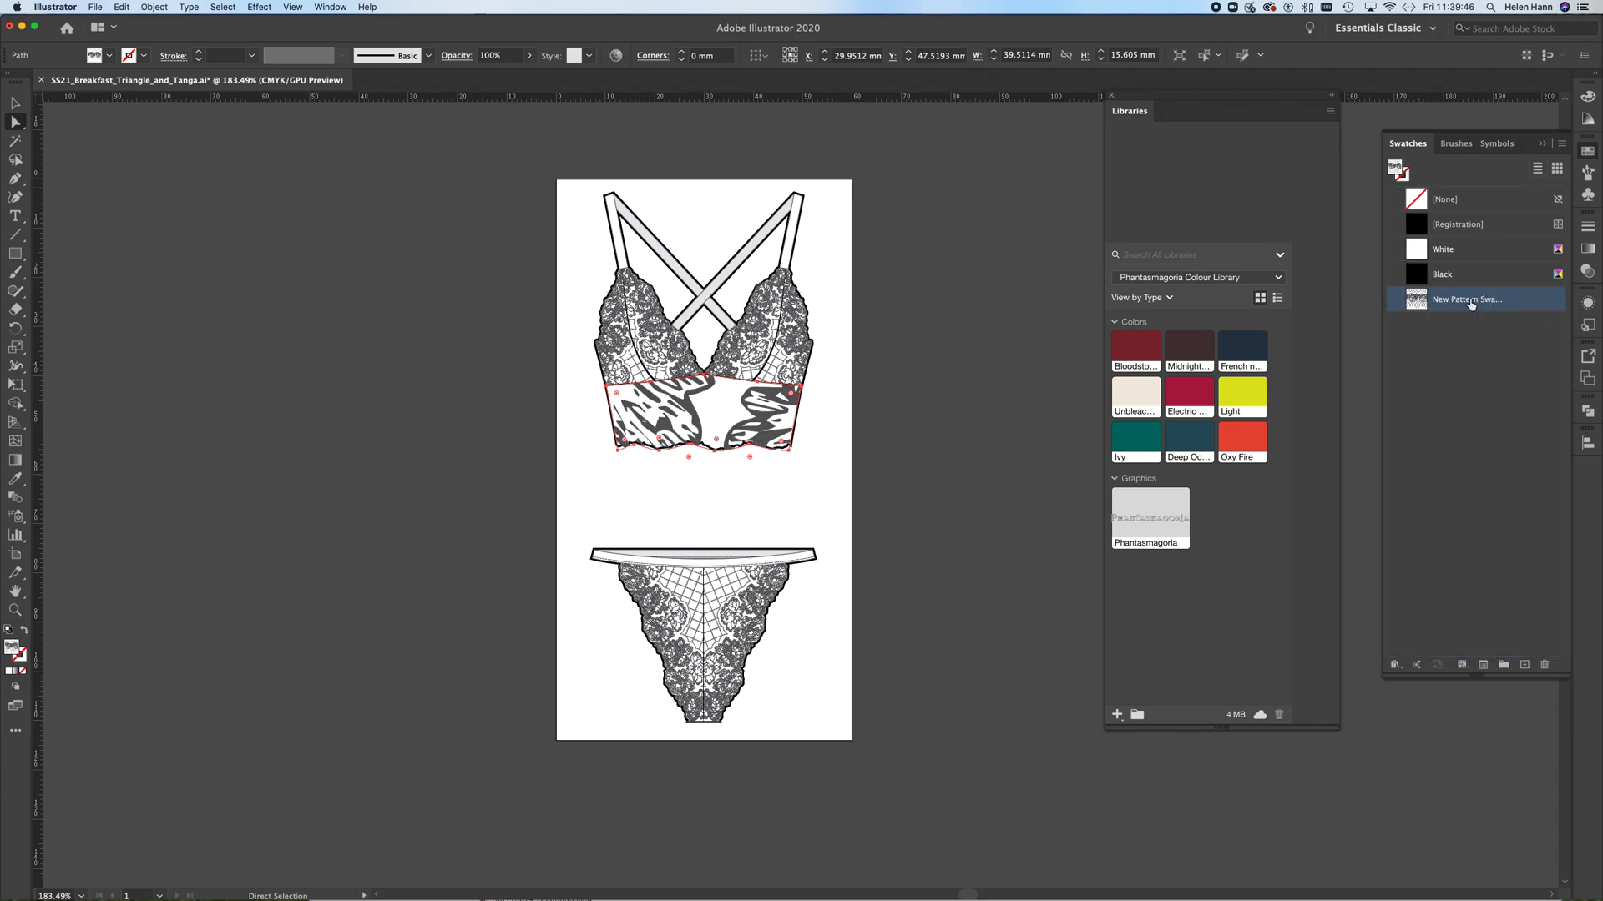
pyautogui.press('v')
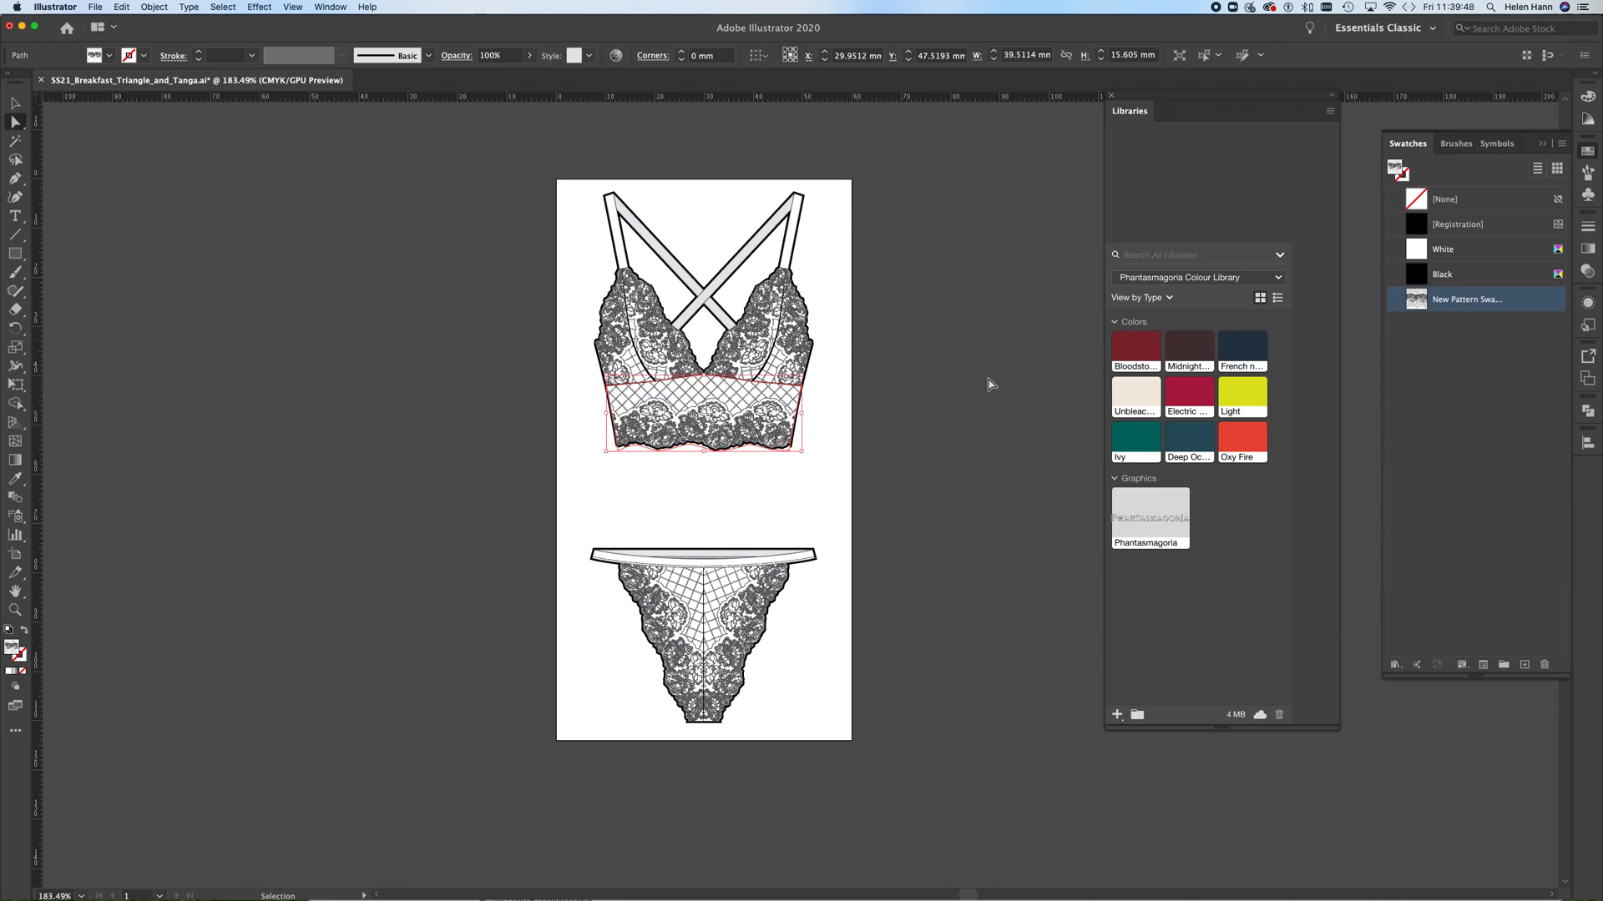
pyautogui.press('super+z')
pyautogui.press('super+z')
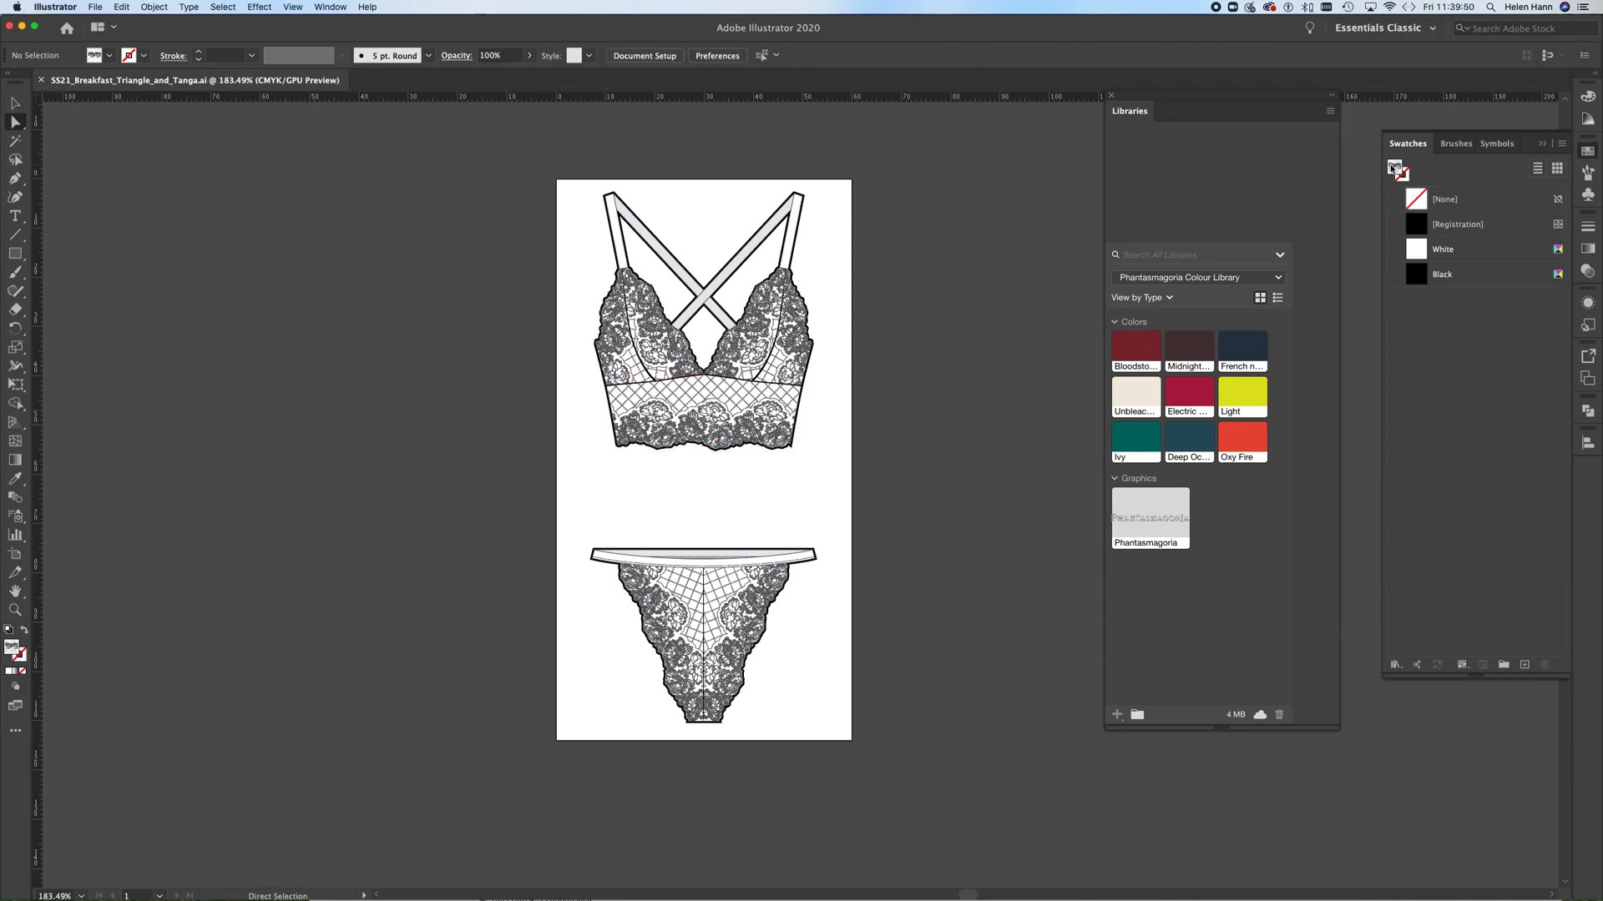
pyautogui.moveTo(1397, 171); pyautogui.dragTo(1431, 327)
pyautogui.click(12, 254)
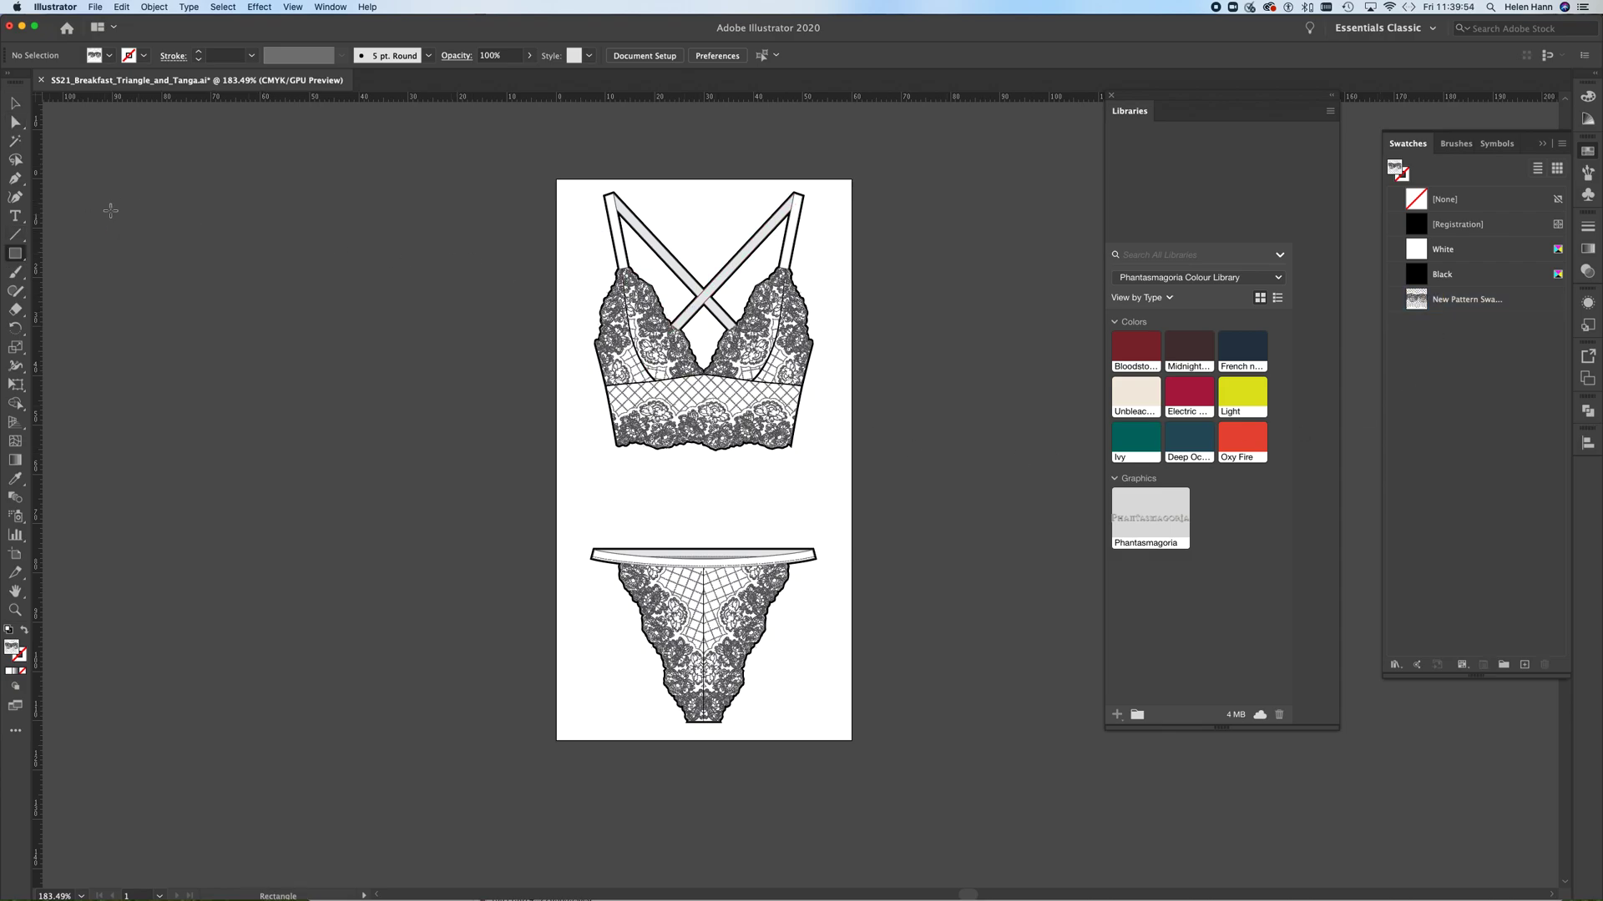
pyautogui.moveTo(110, 209); pyautogui.dragTo(528, 581)
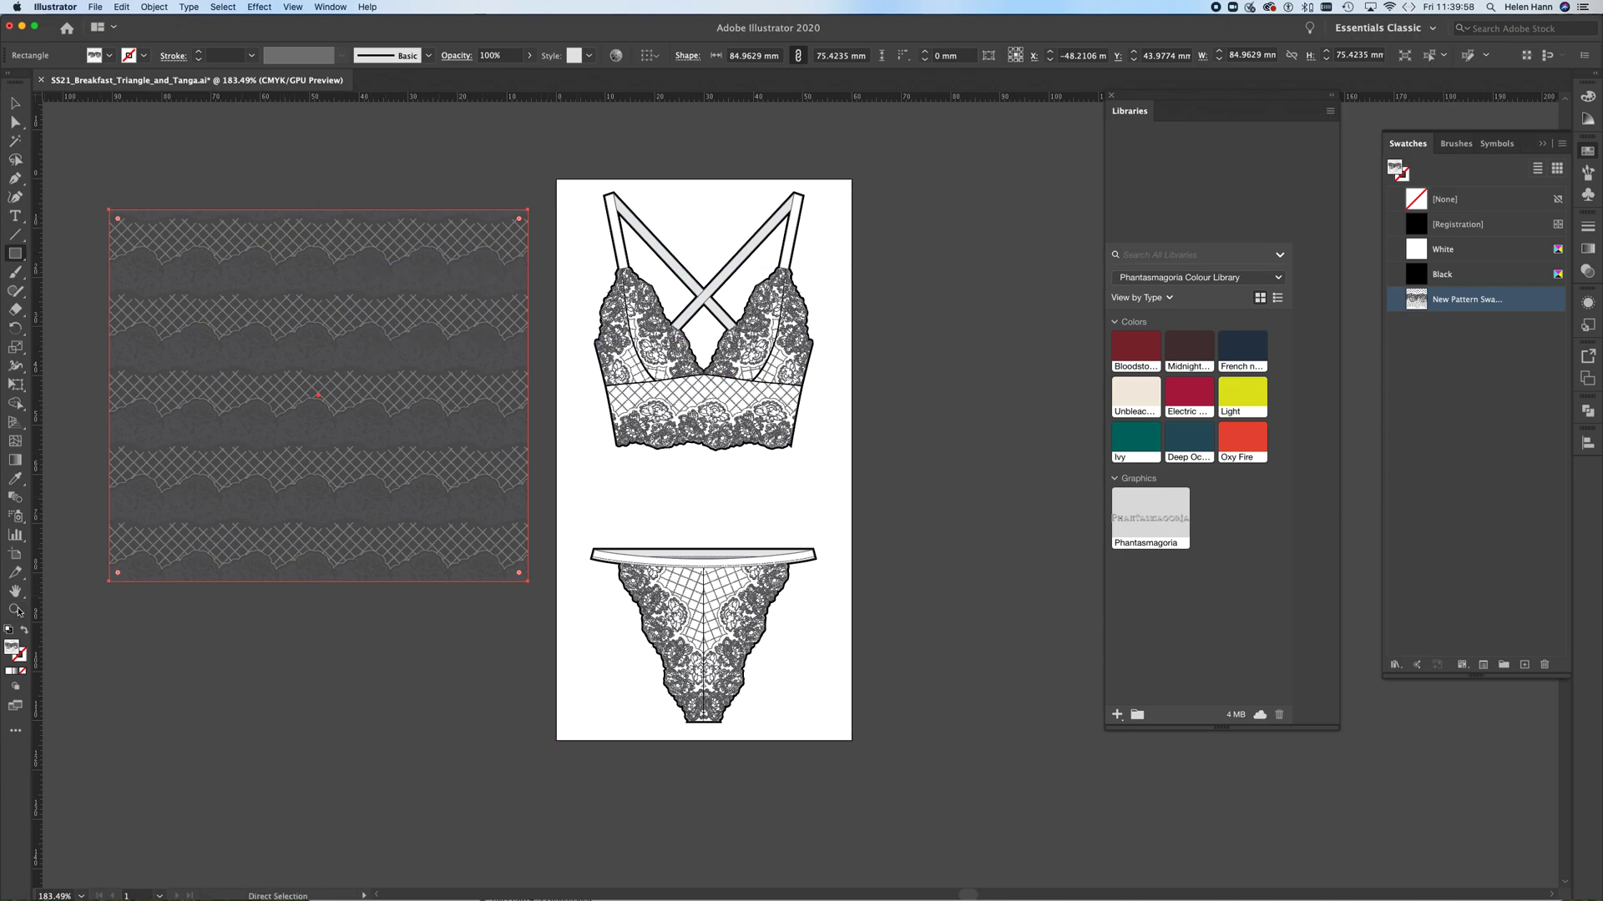
# Draw a new artboard of about 93.5 × 89.8 mm around the lace rectangle.
pyautogui.click(15, 554)
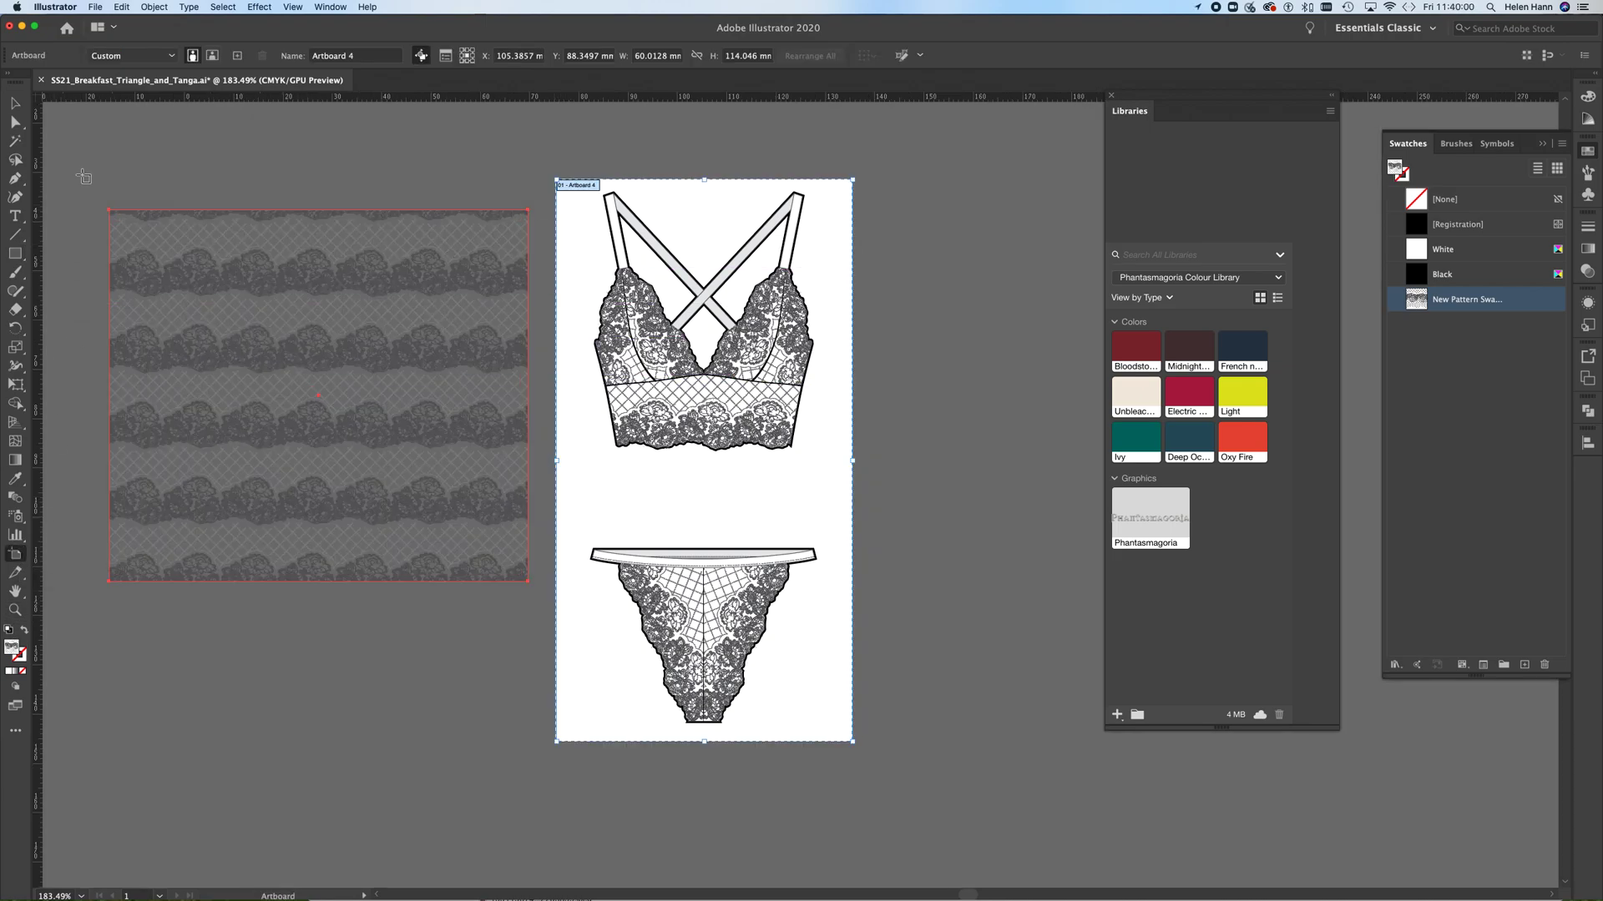
pyautogui.moveTo(83, 179); pyautogui.dragTo(544, 622)
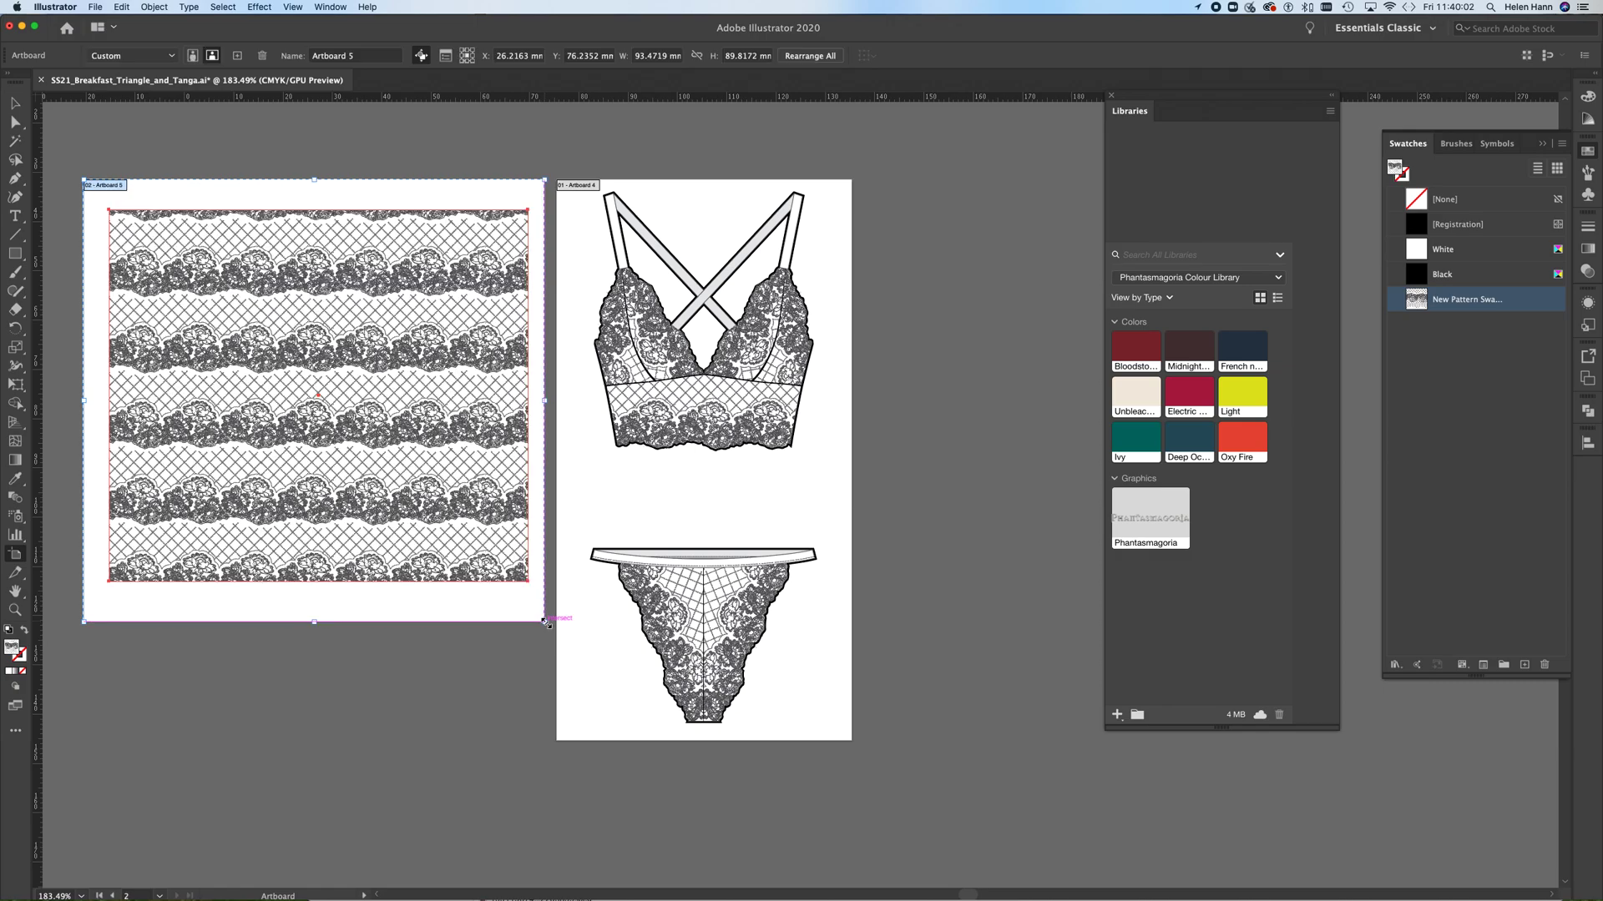
pyautogui.press('v')
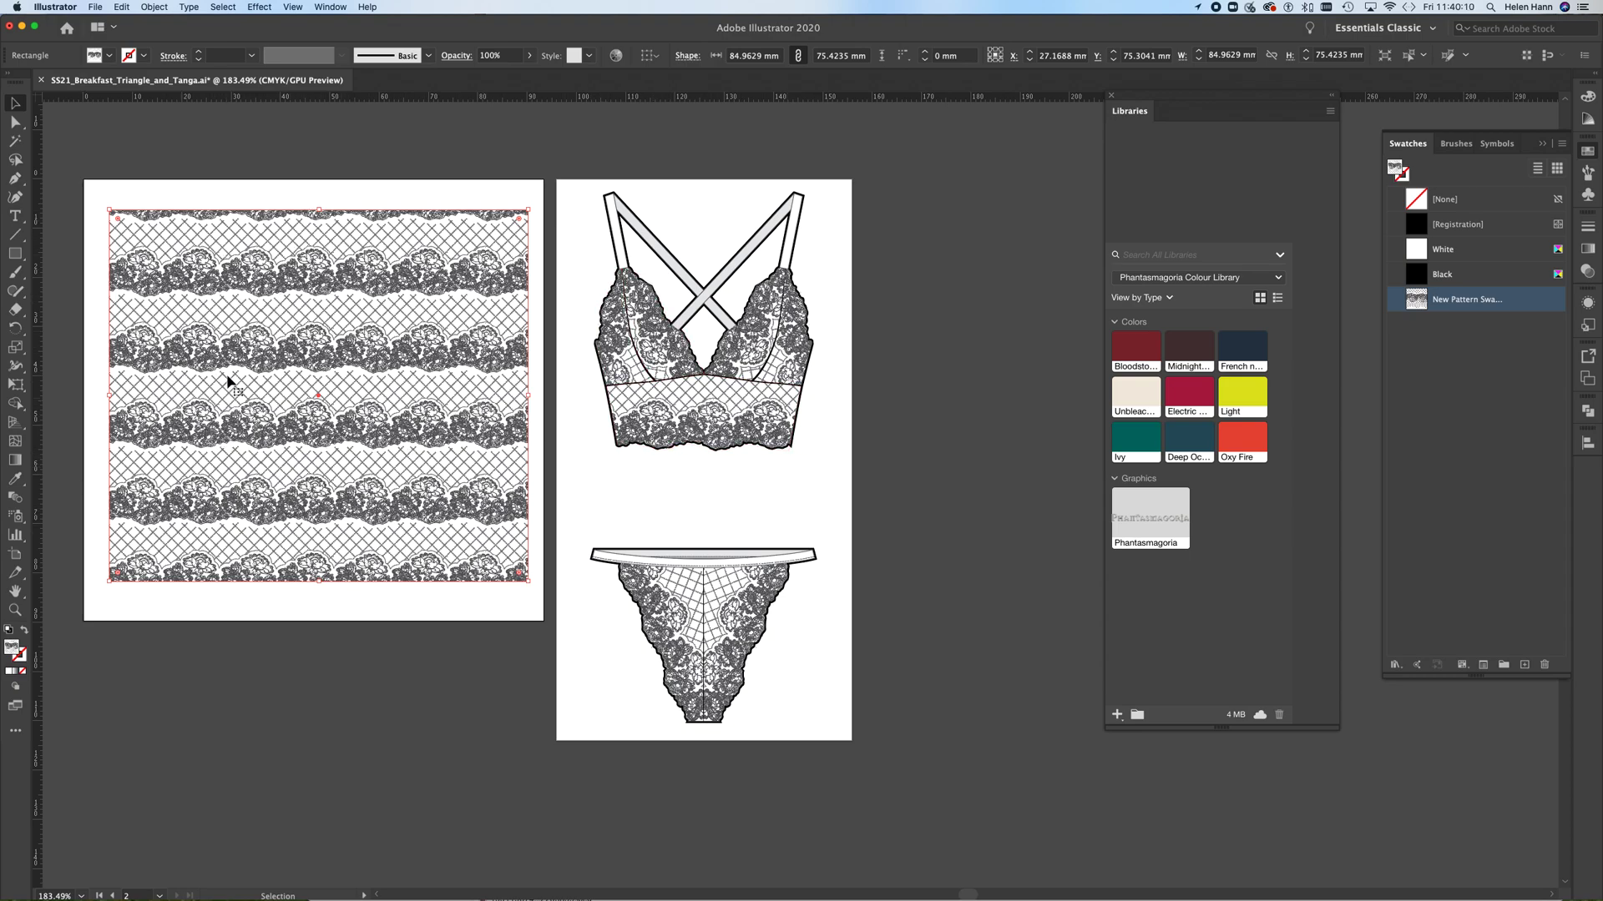
# Scale only the rectangle's lace pattern to 120% with Transform Patterns on and Transform Objects off.
pyautogui.click(165, 7)
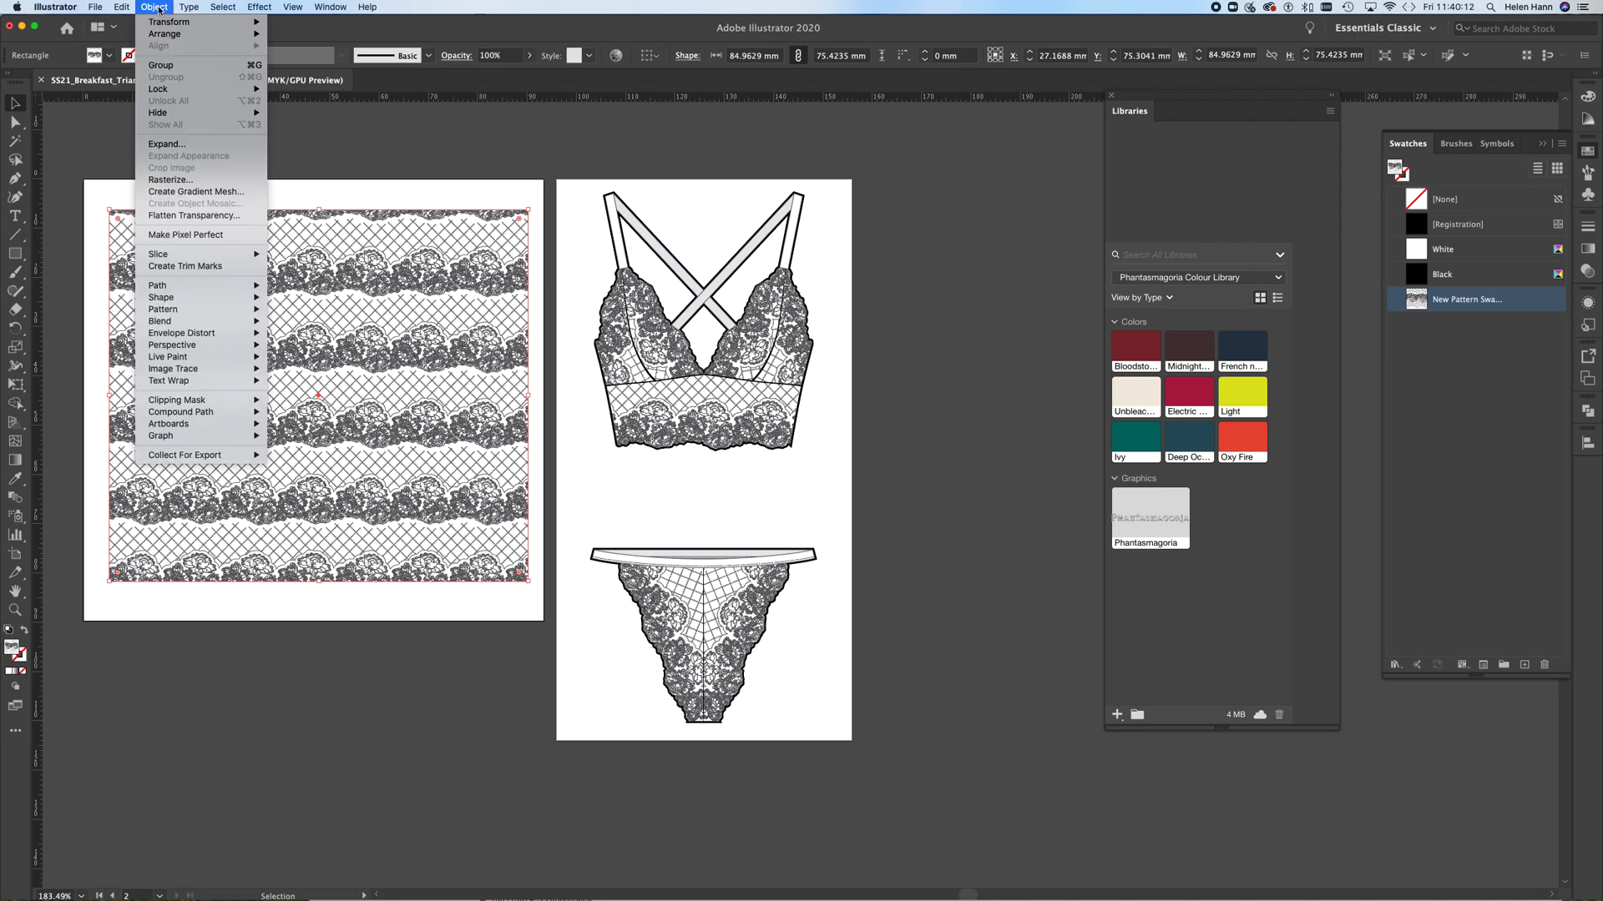
pyautogui.moveTo(163, 25)
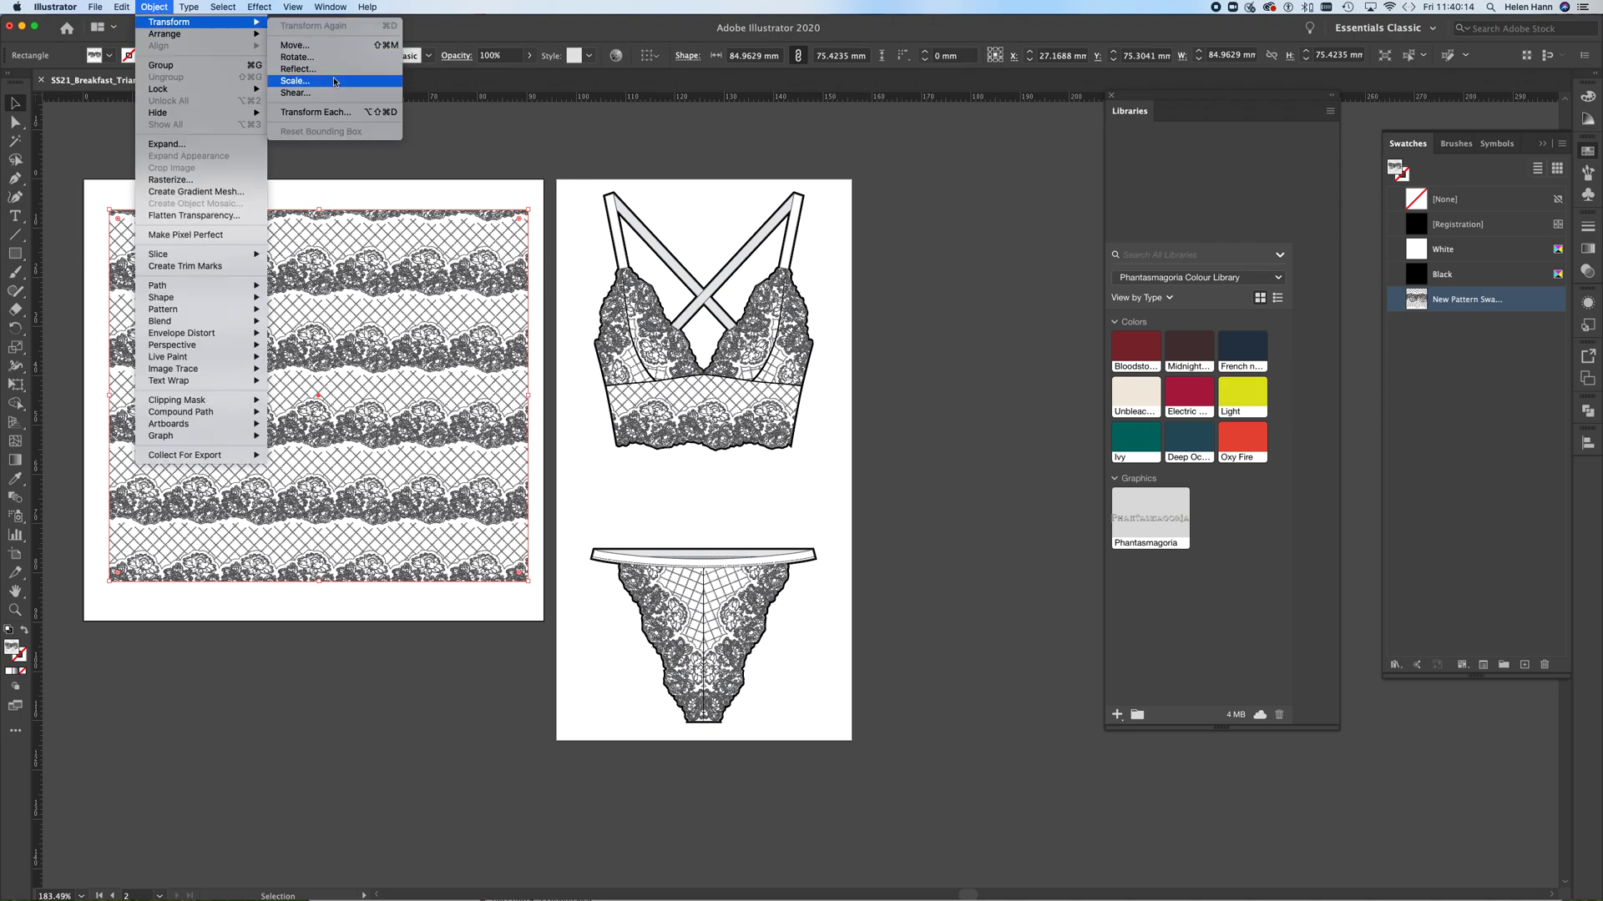
pyautogui.click(324, 81)
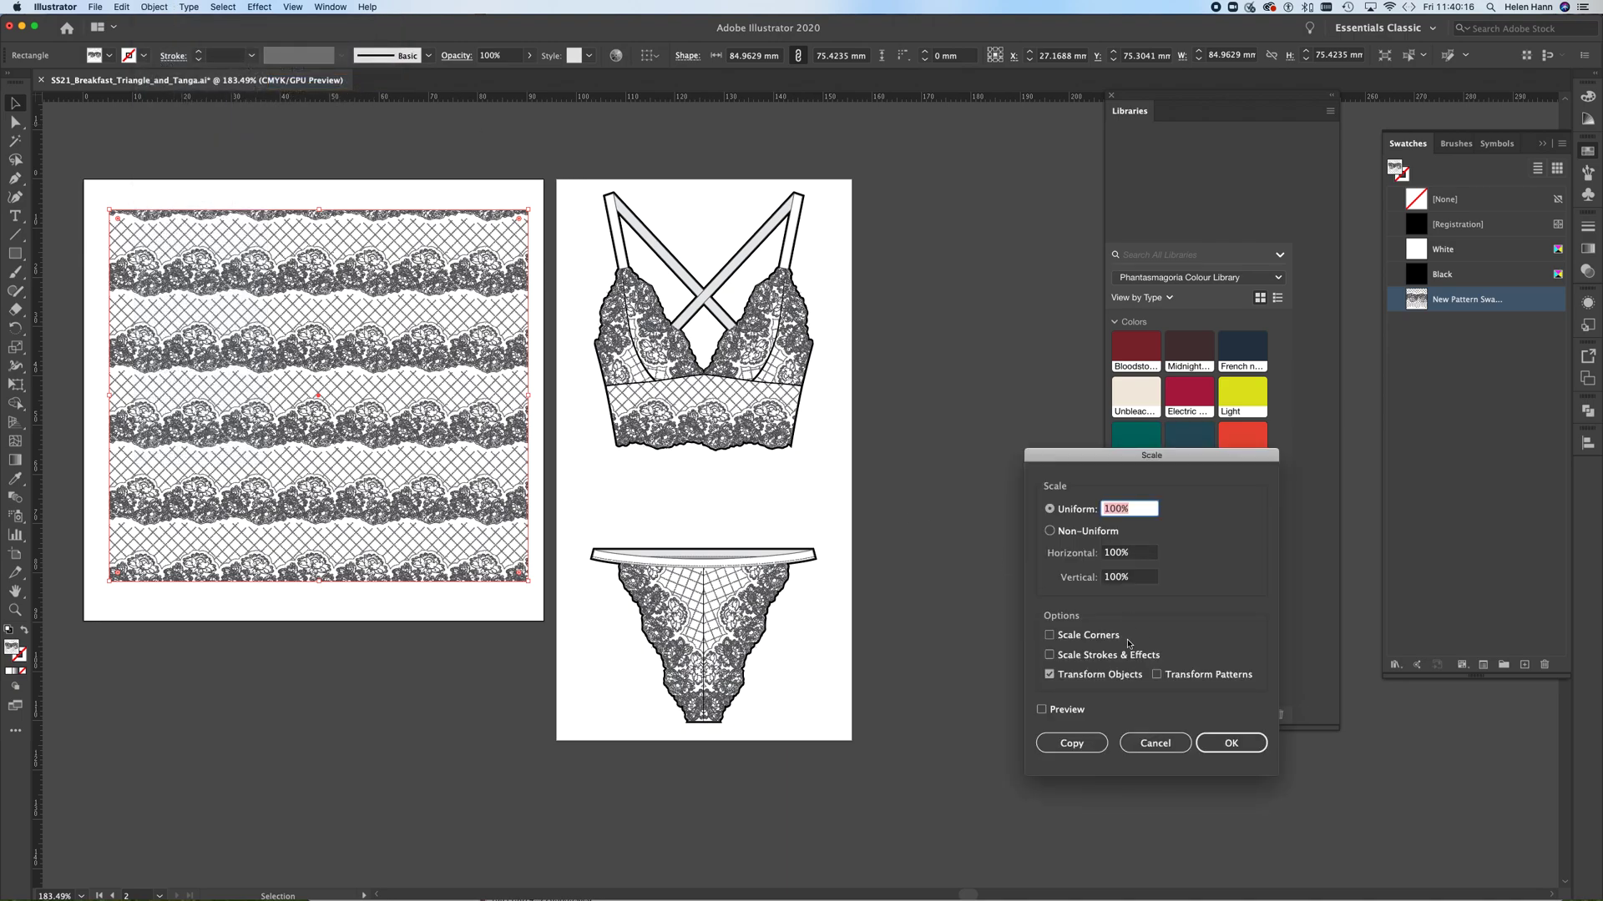
pyautogui.click(1156, 674)
pyautogui.click(1050, 674)
pyautogui.doubleClick(1144, 511)
pyautogui.write('120')
pyautogui.click(1142, 553)
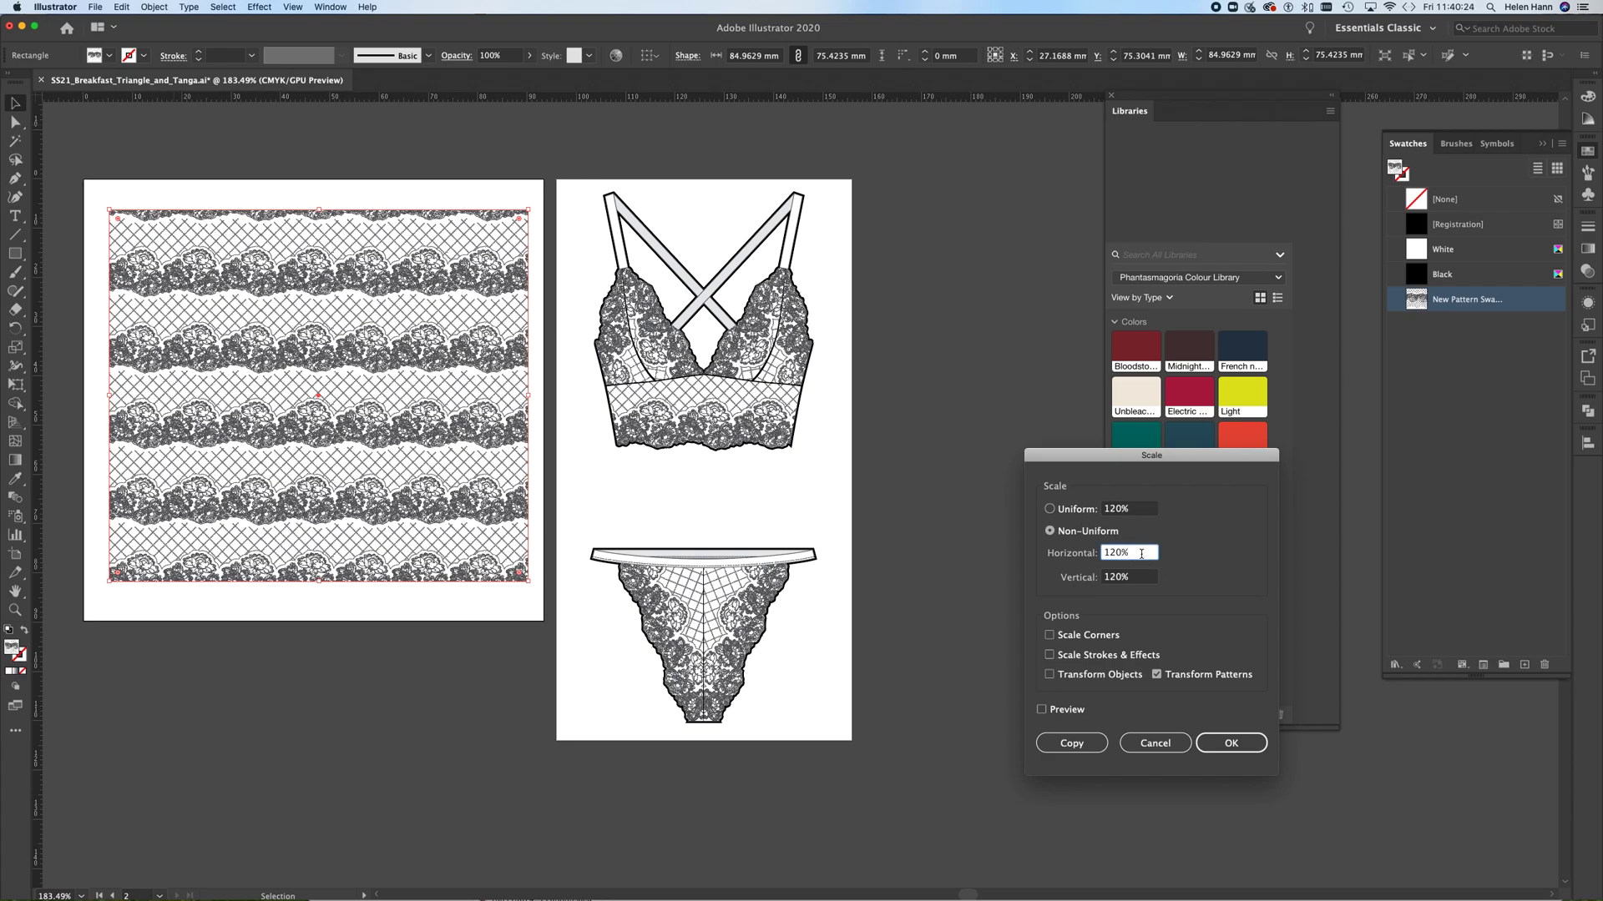
pyautogui.click(1058, 711)
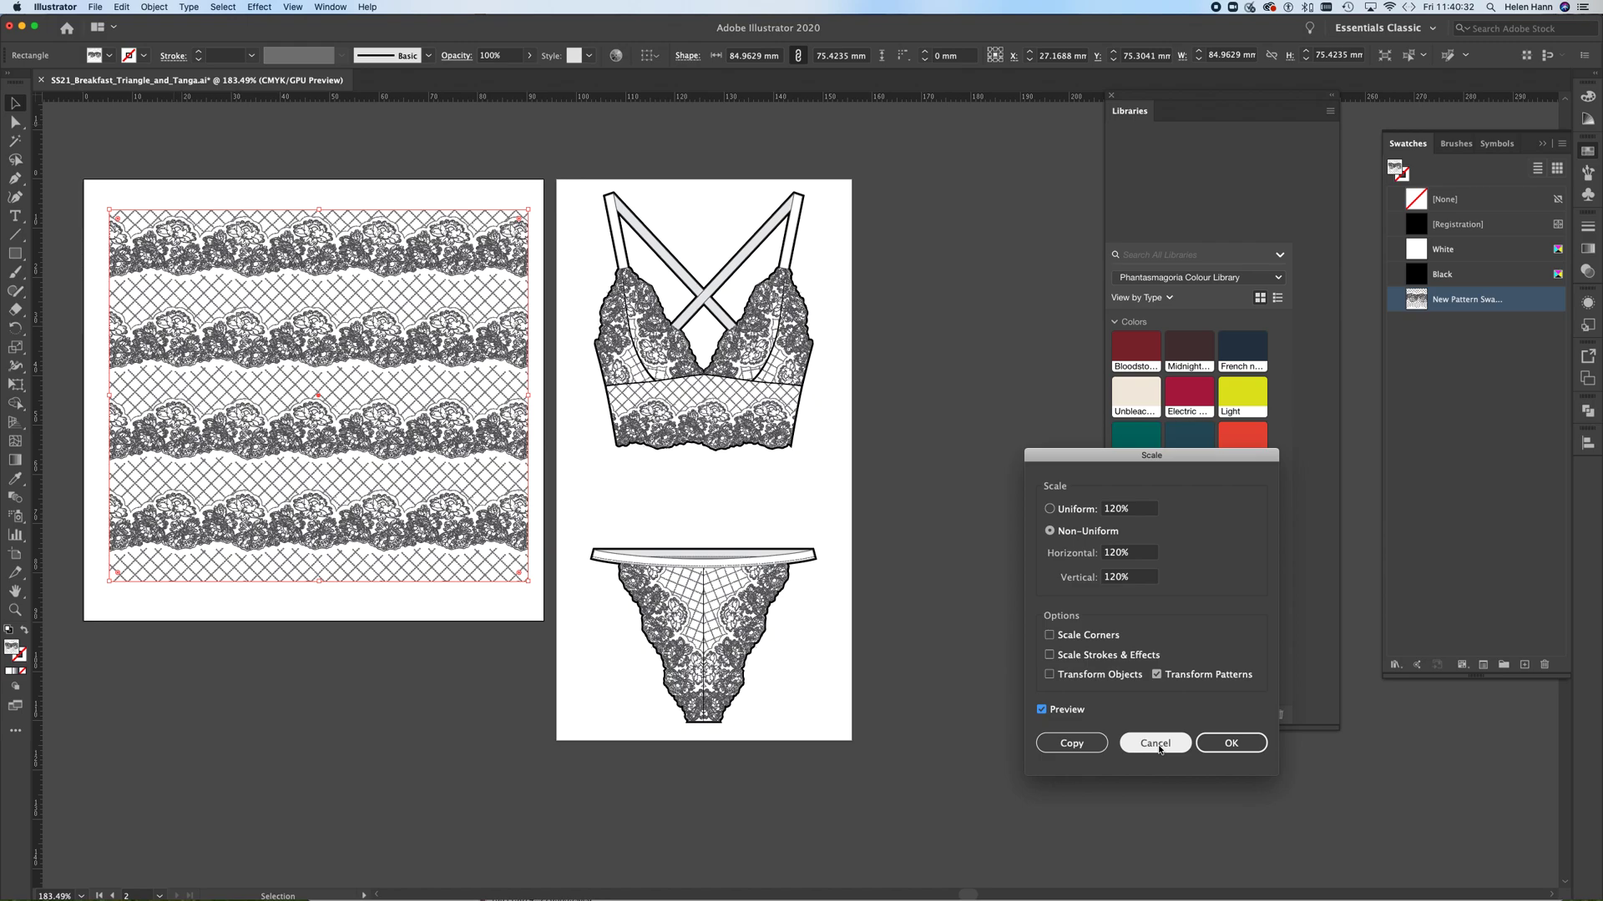
pyautogui.click(1225, 744)
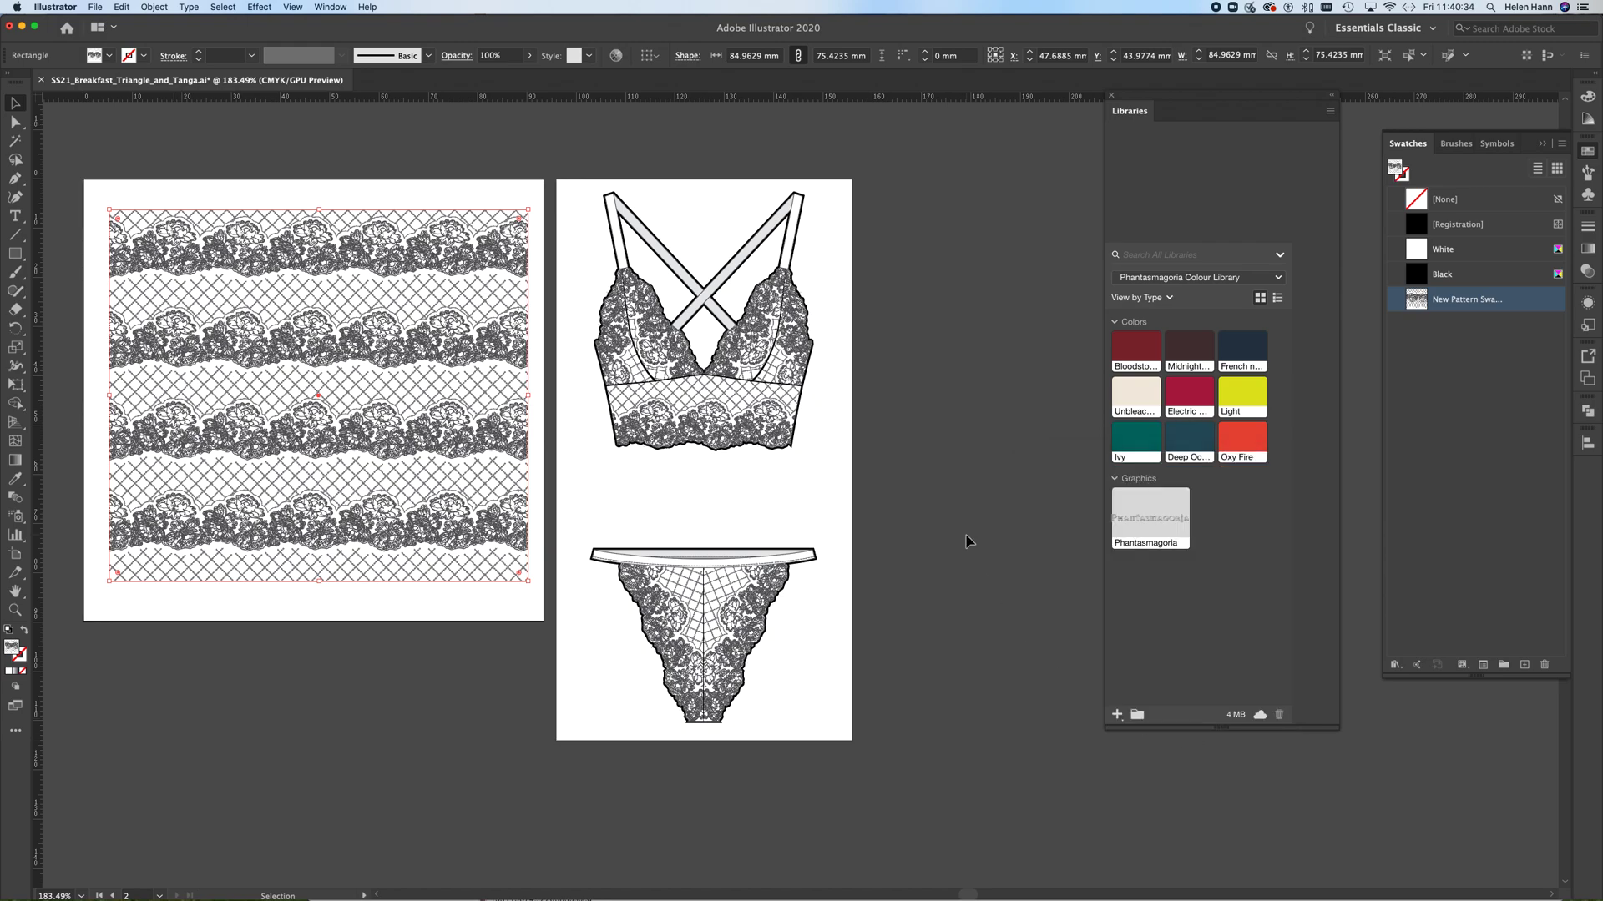
pyautogui.click(15, 610)
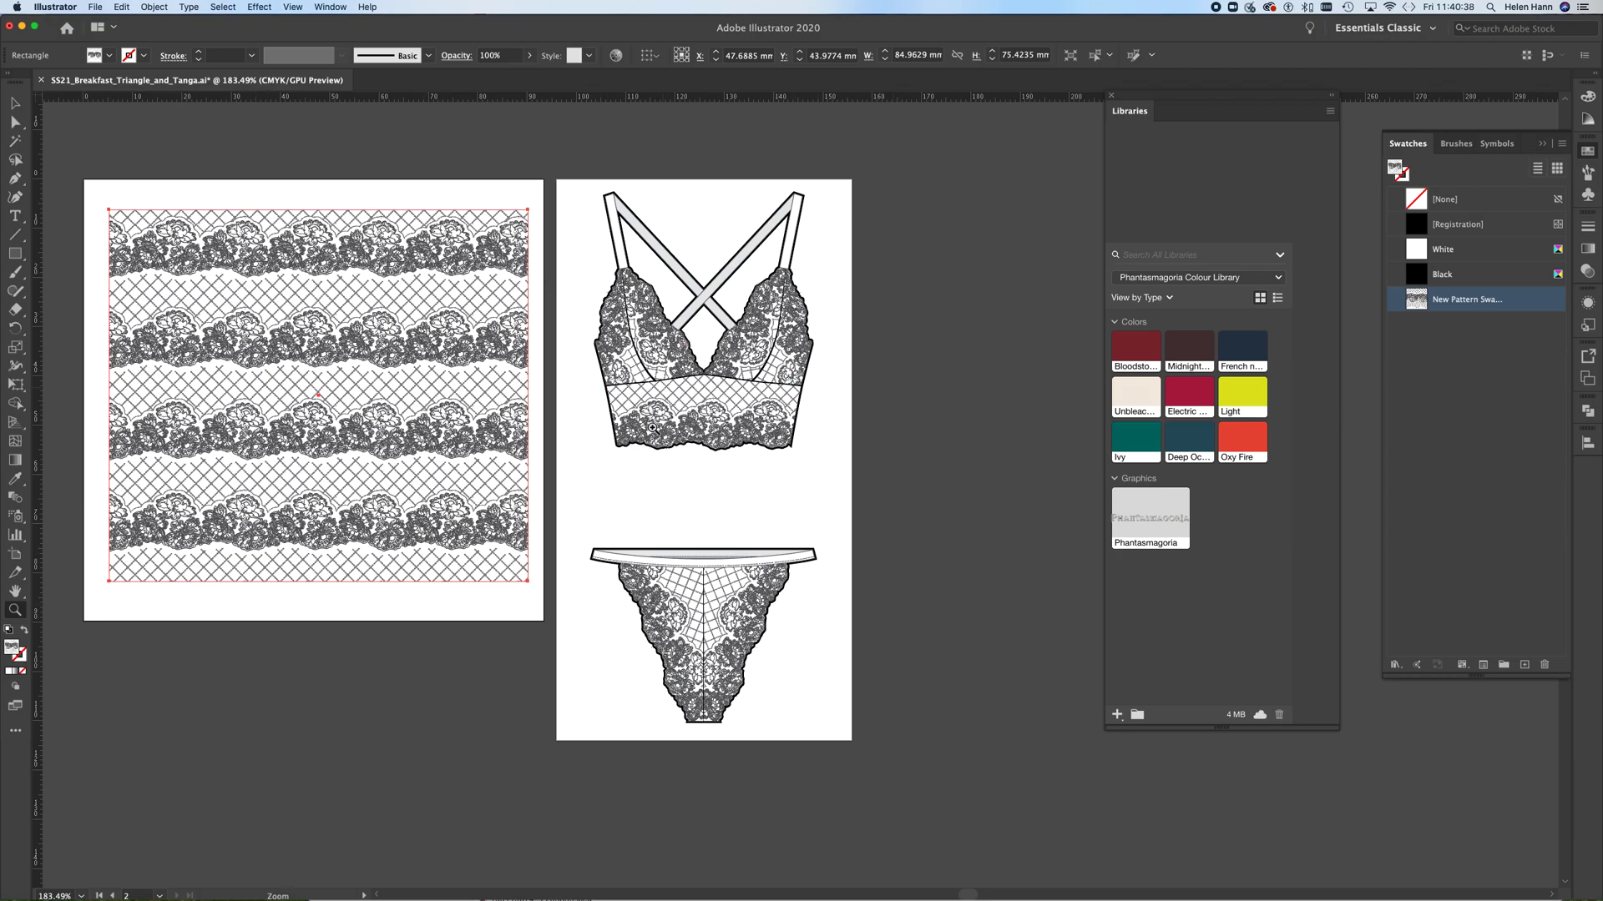
# Zoom into the bra band, direct-select the lace underband, and open Recolor Artwork on its 3 colours.
pyautogui.moveTo(702, 418); pyautogui.dragTo(858, 476)
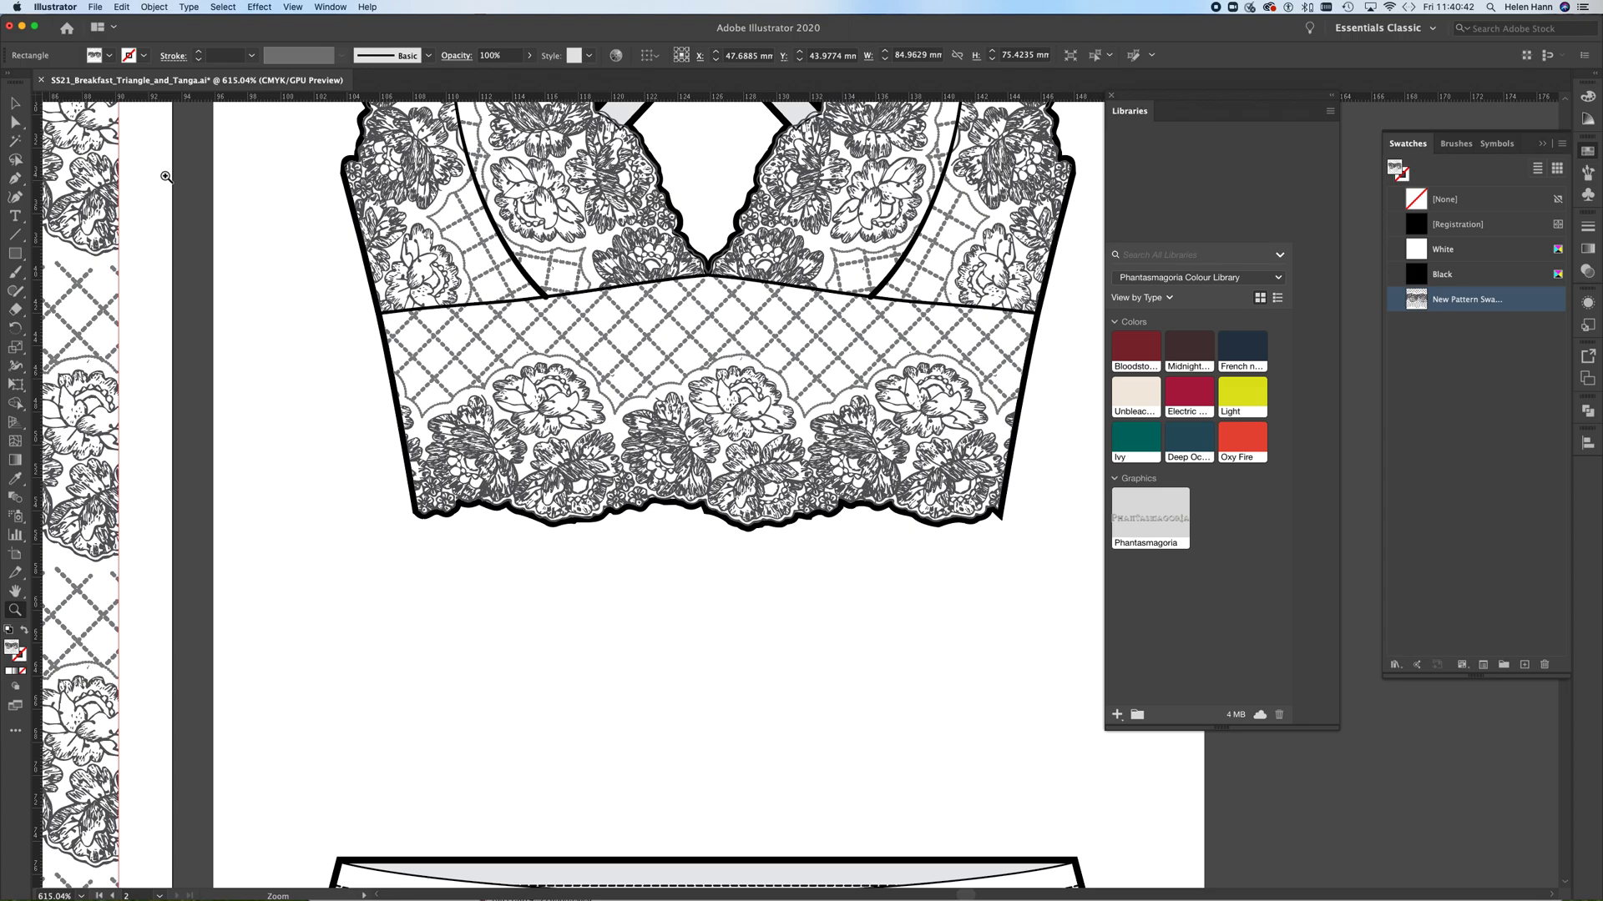
pyautogui.click(15, 122)
pyautogui.click(644, 370)
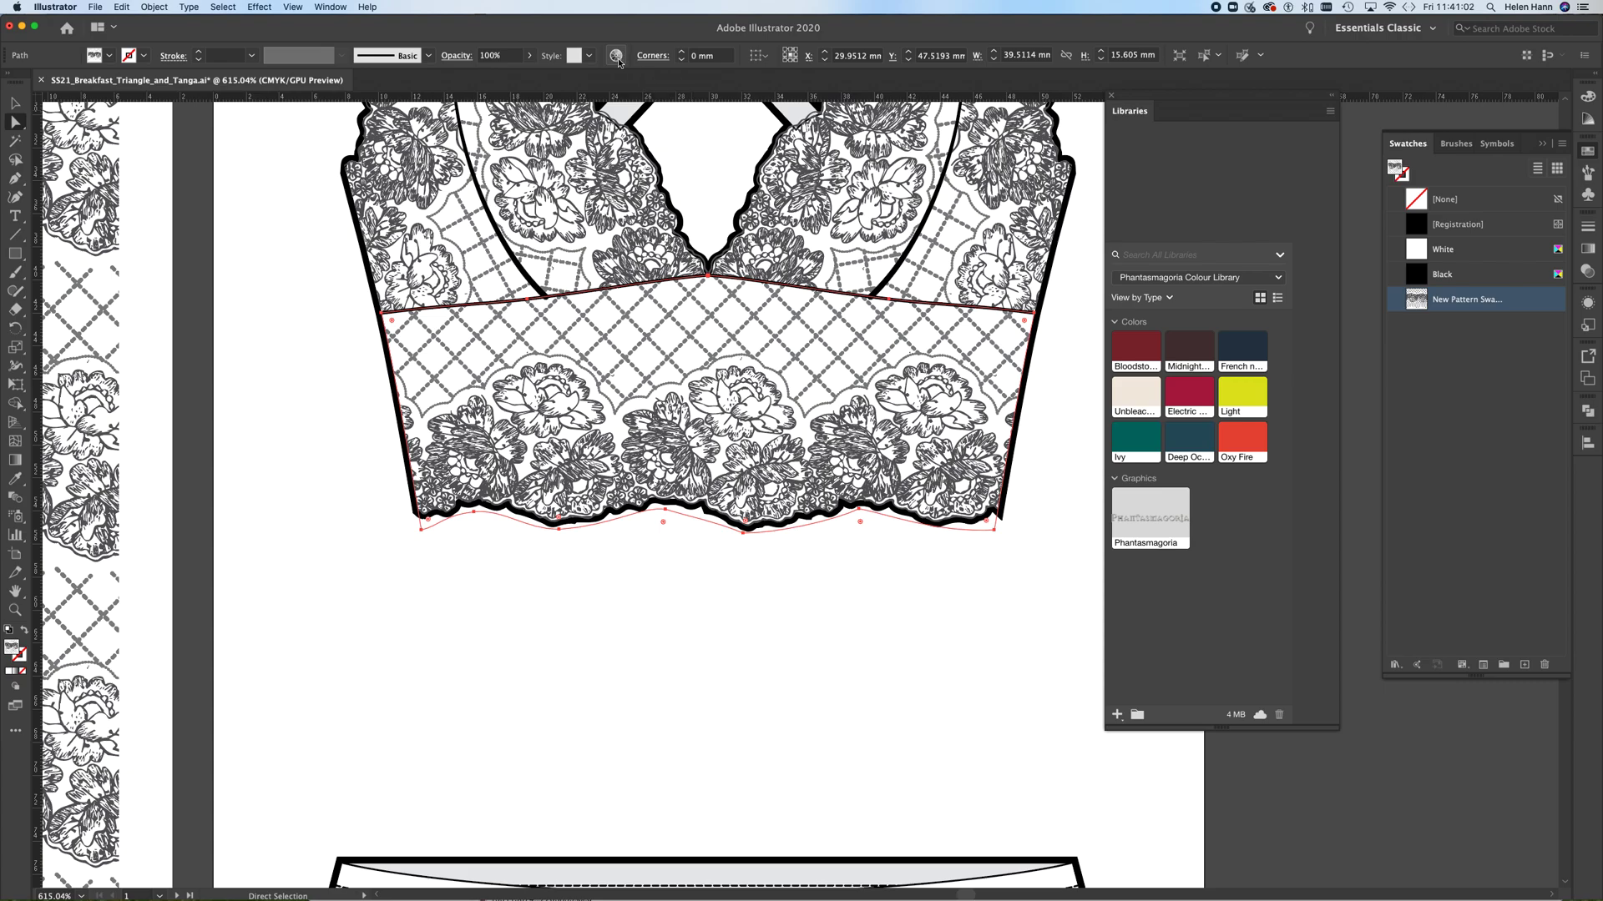
pyautogui.click(616, 55)
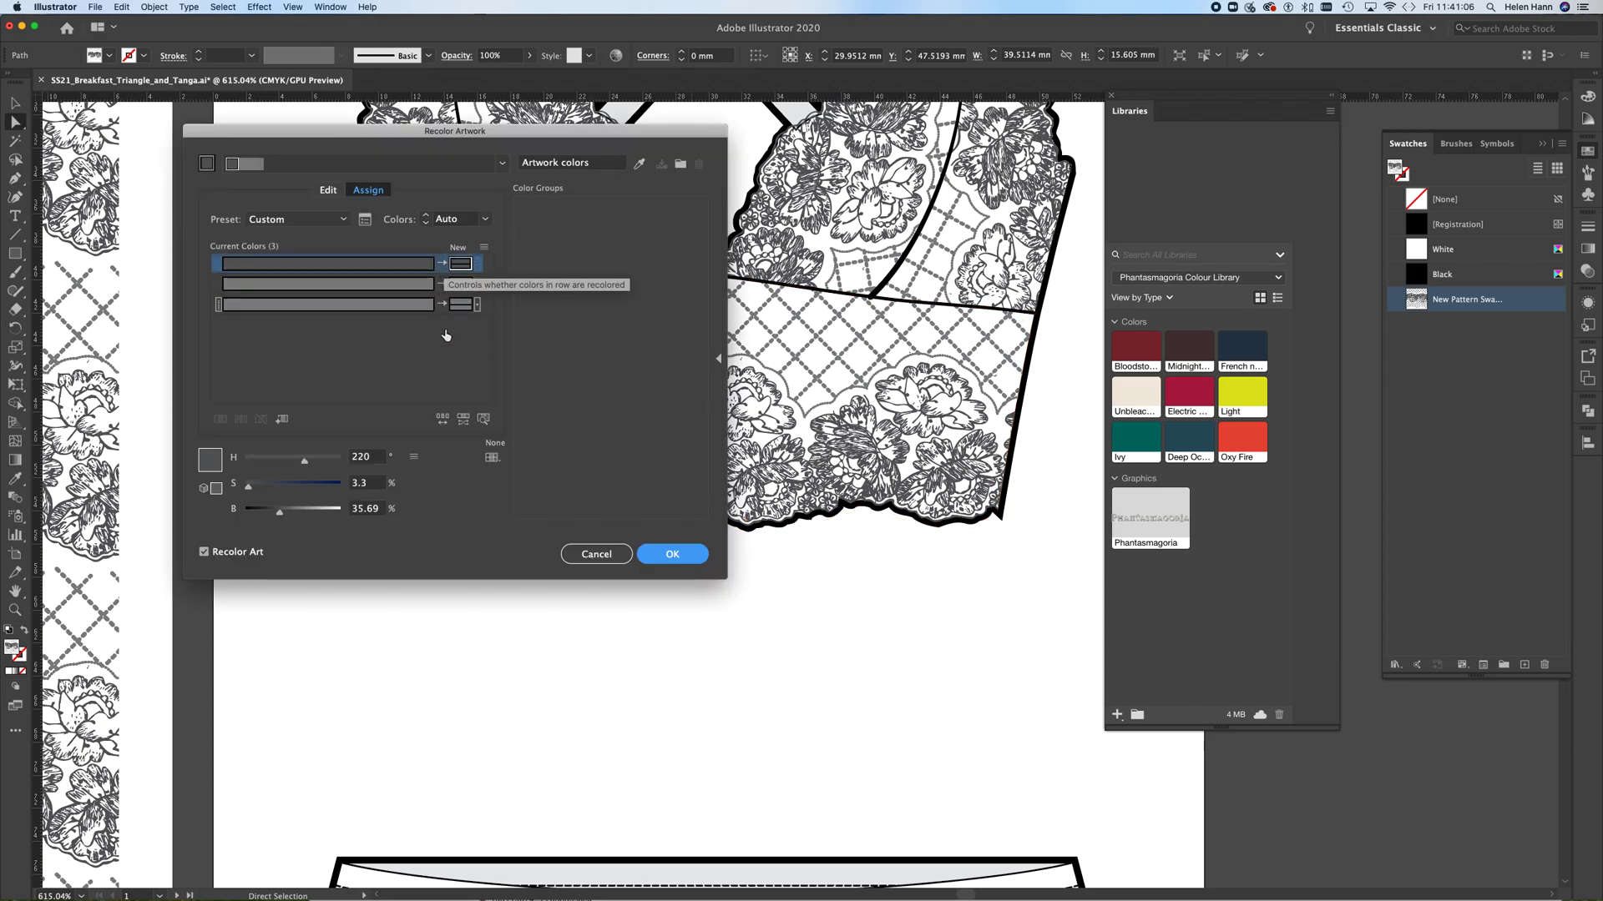
# Replace the first lace colour with a pale blush pink in the Color Picker.
pyautogui.doubleClick(461, 265)
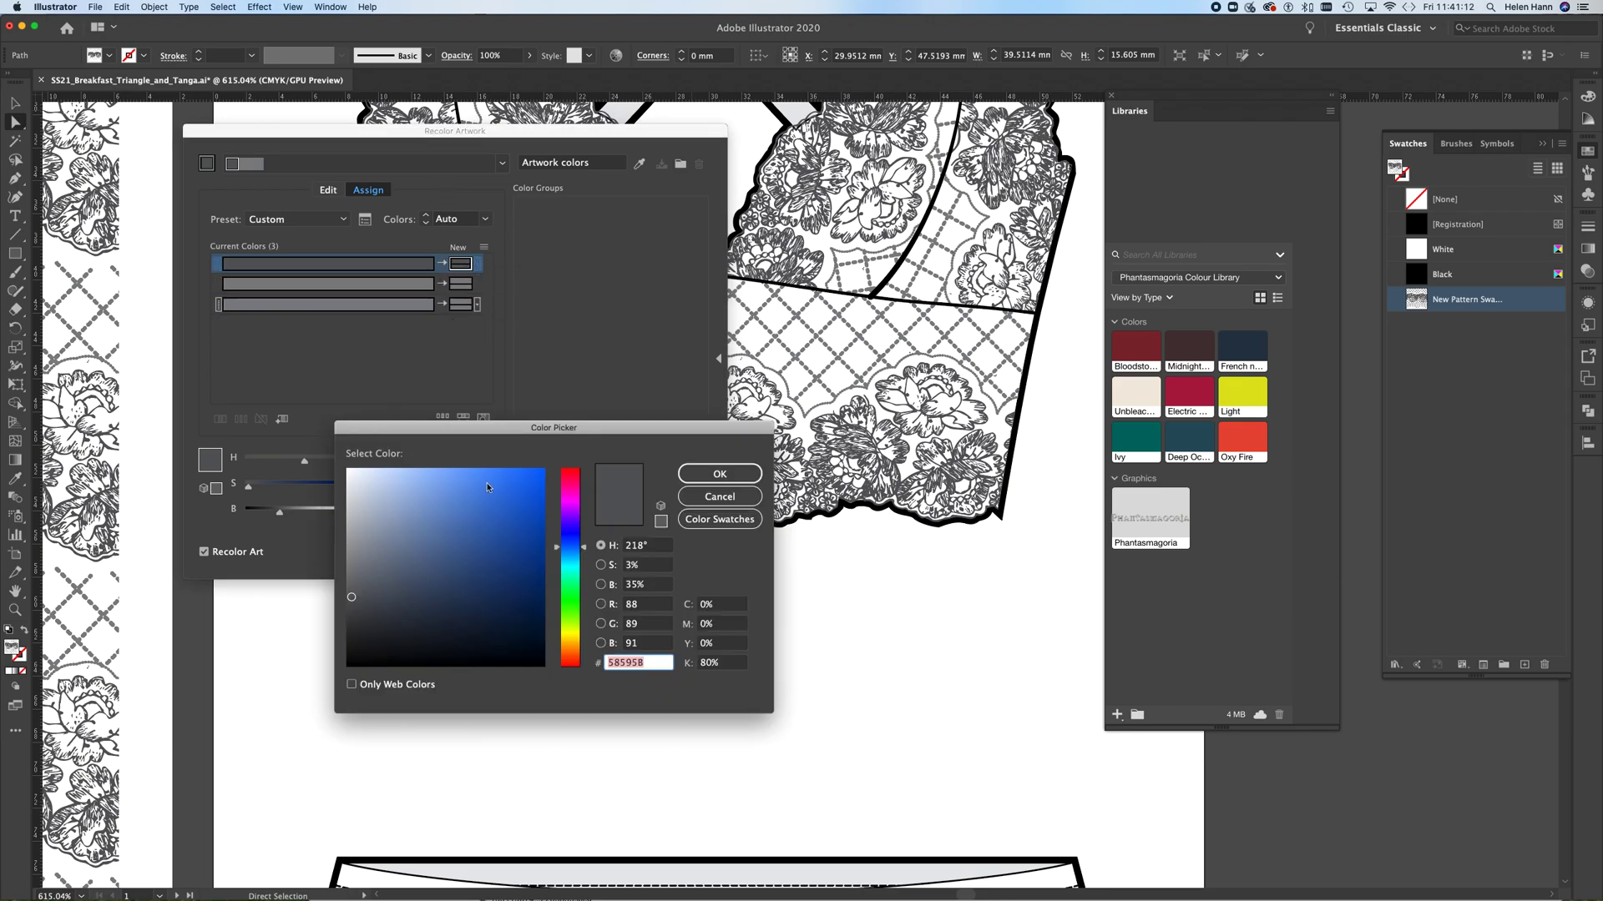
pyautogui.click(570, 495)
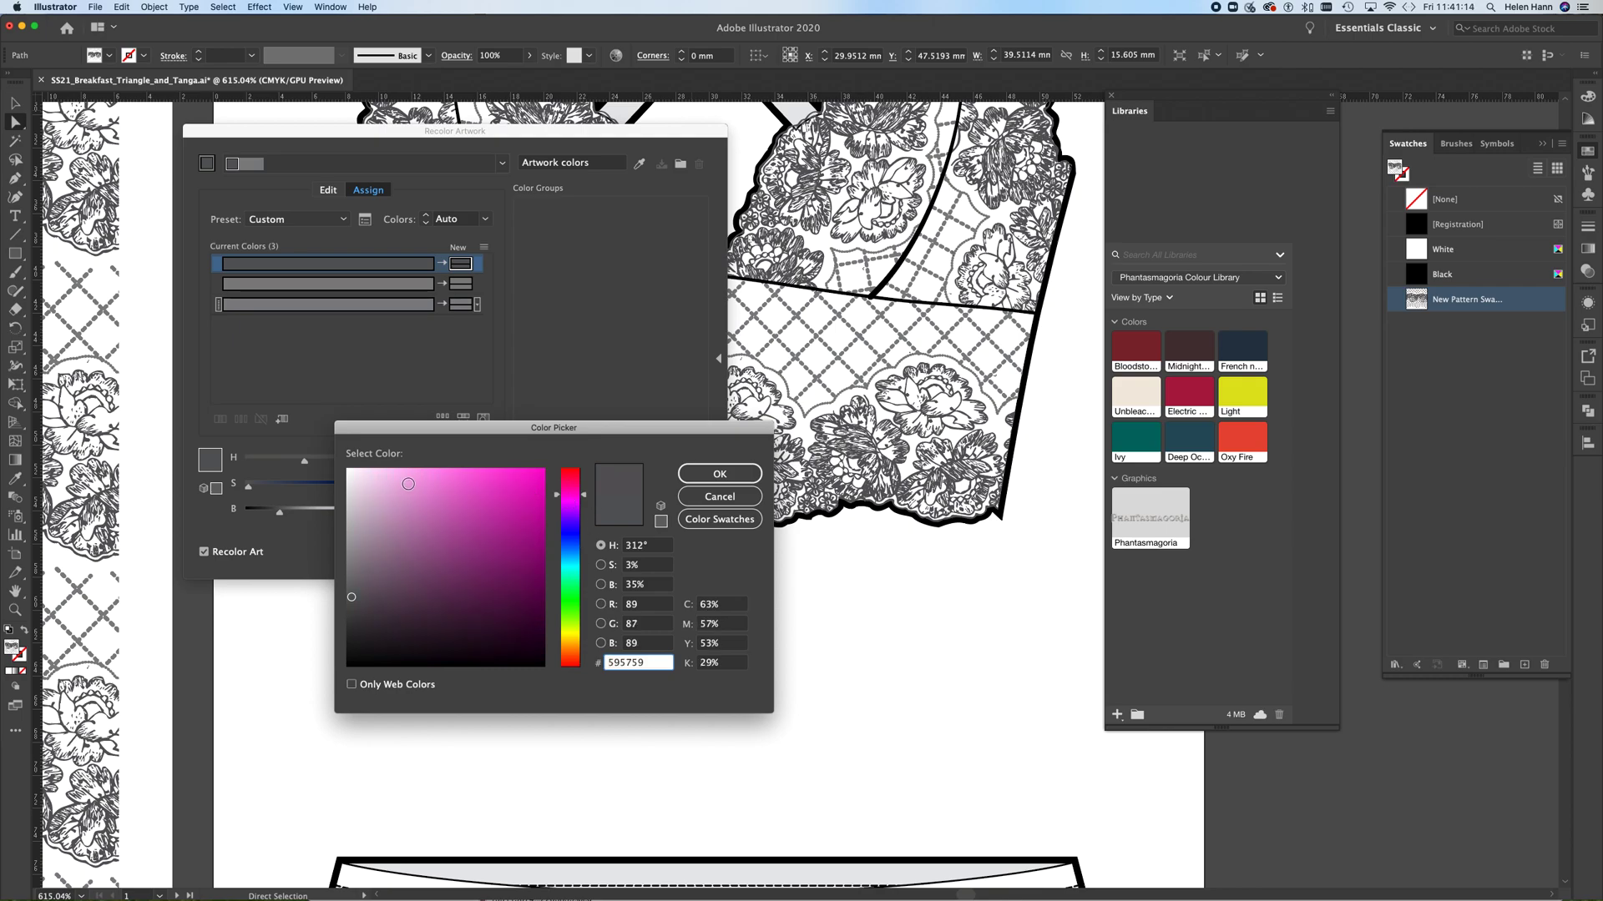
pyautogui.click(397, 505)
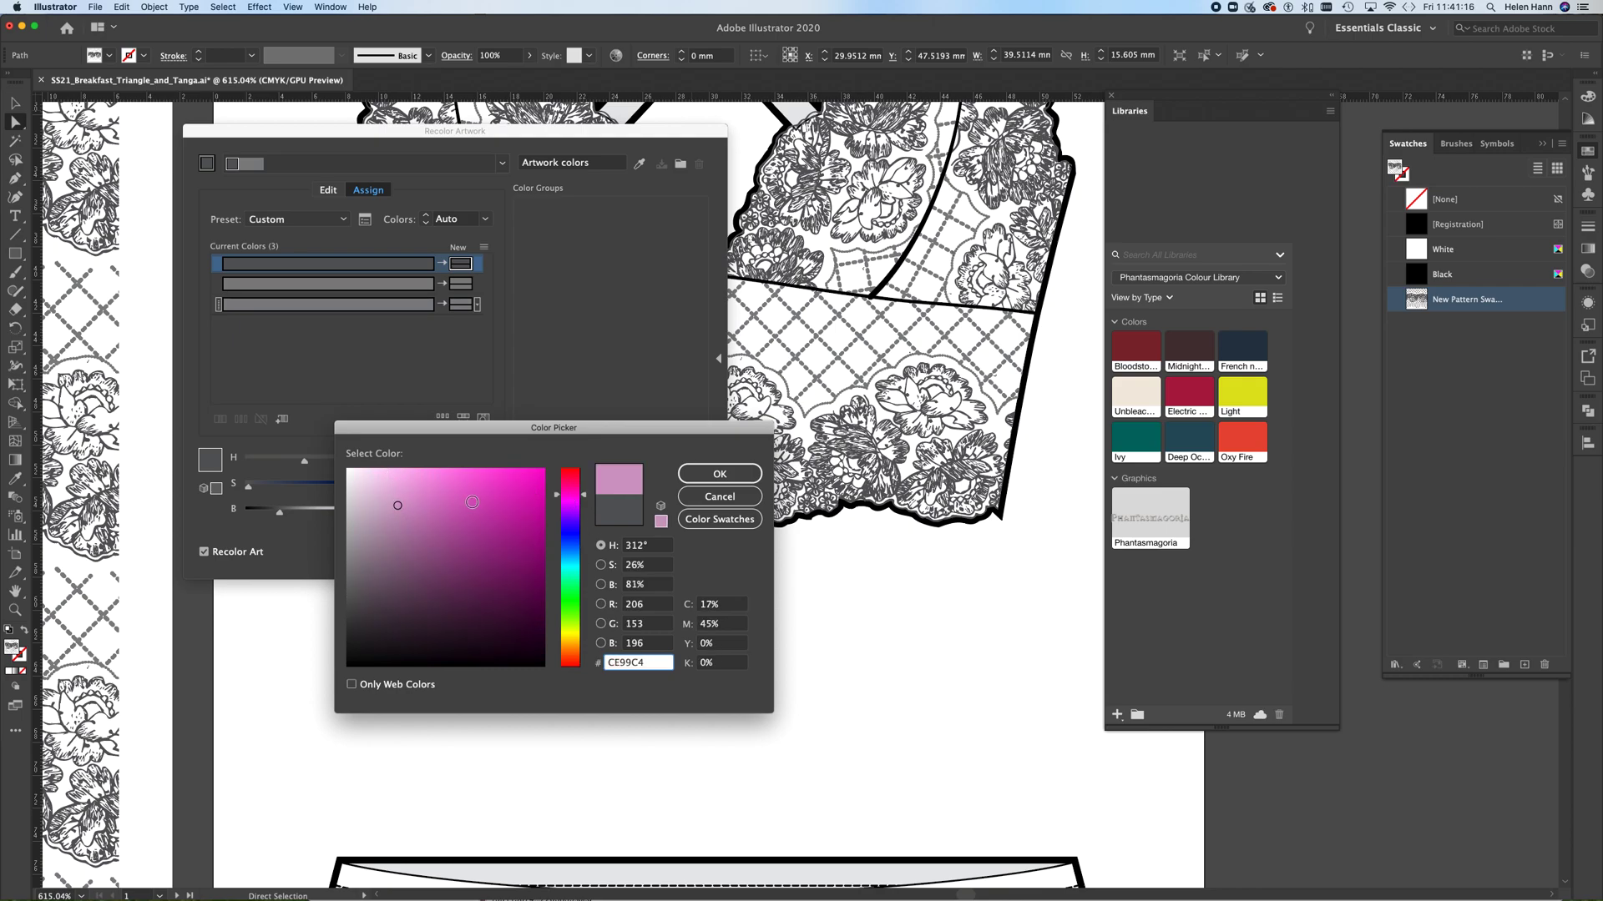
pyautogui.moveTo(581, 497); pyautogui.dragTo(583, 478)
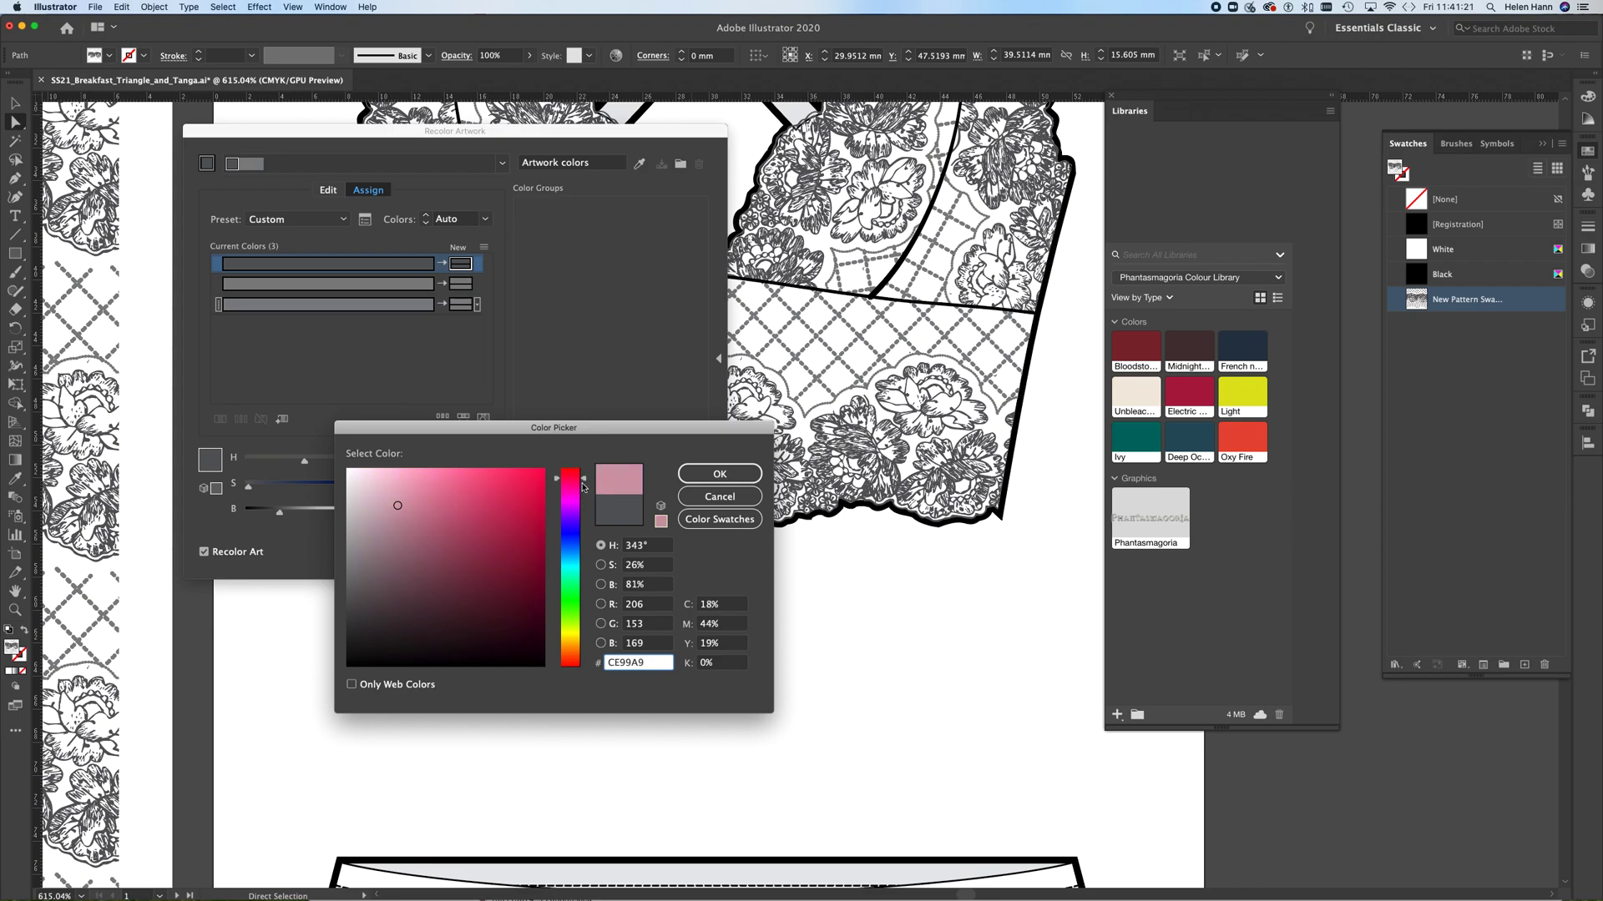
pyautogui.click(394, 506)
pyautogui.click(737, 479)
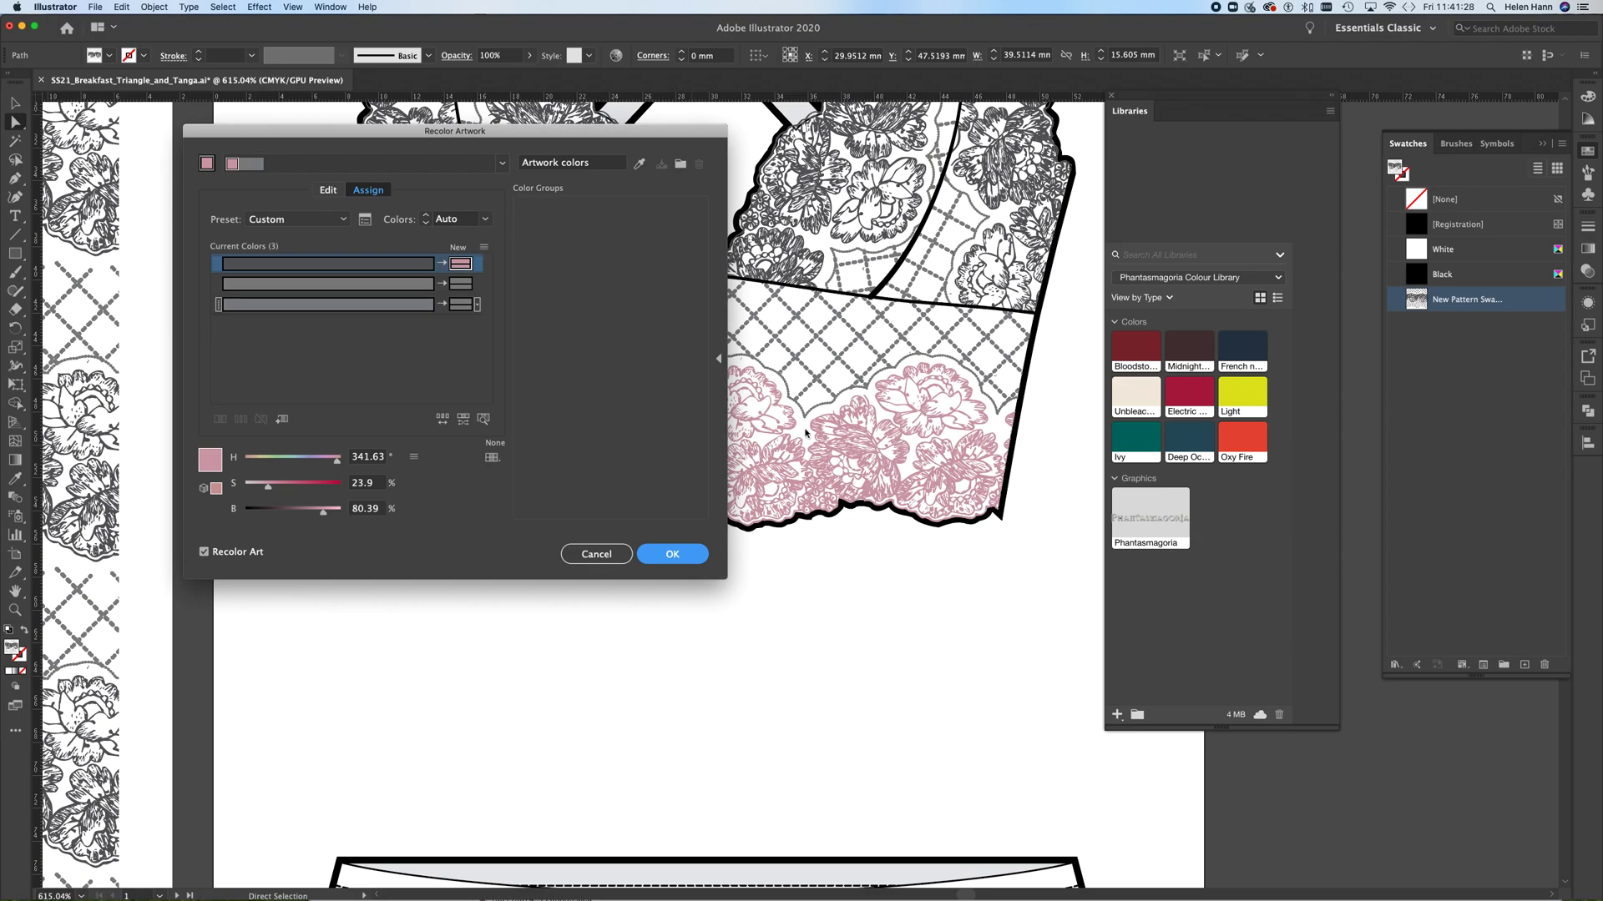
# Replace the second lace colour with a soft, slightly warmer pink.
pyautogui.doubleClick(461, 283)
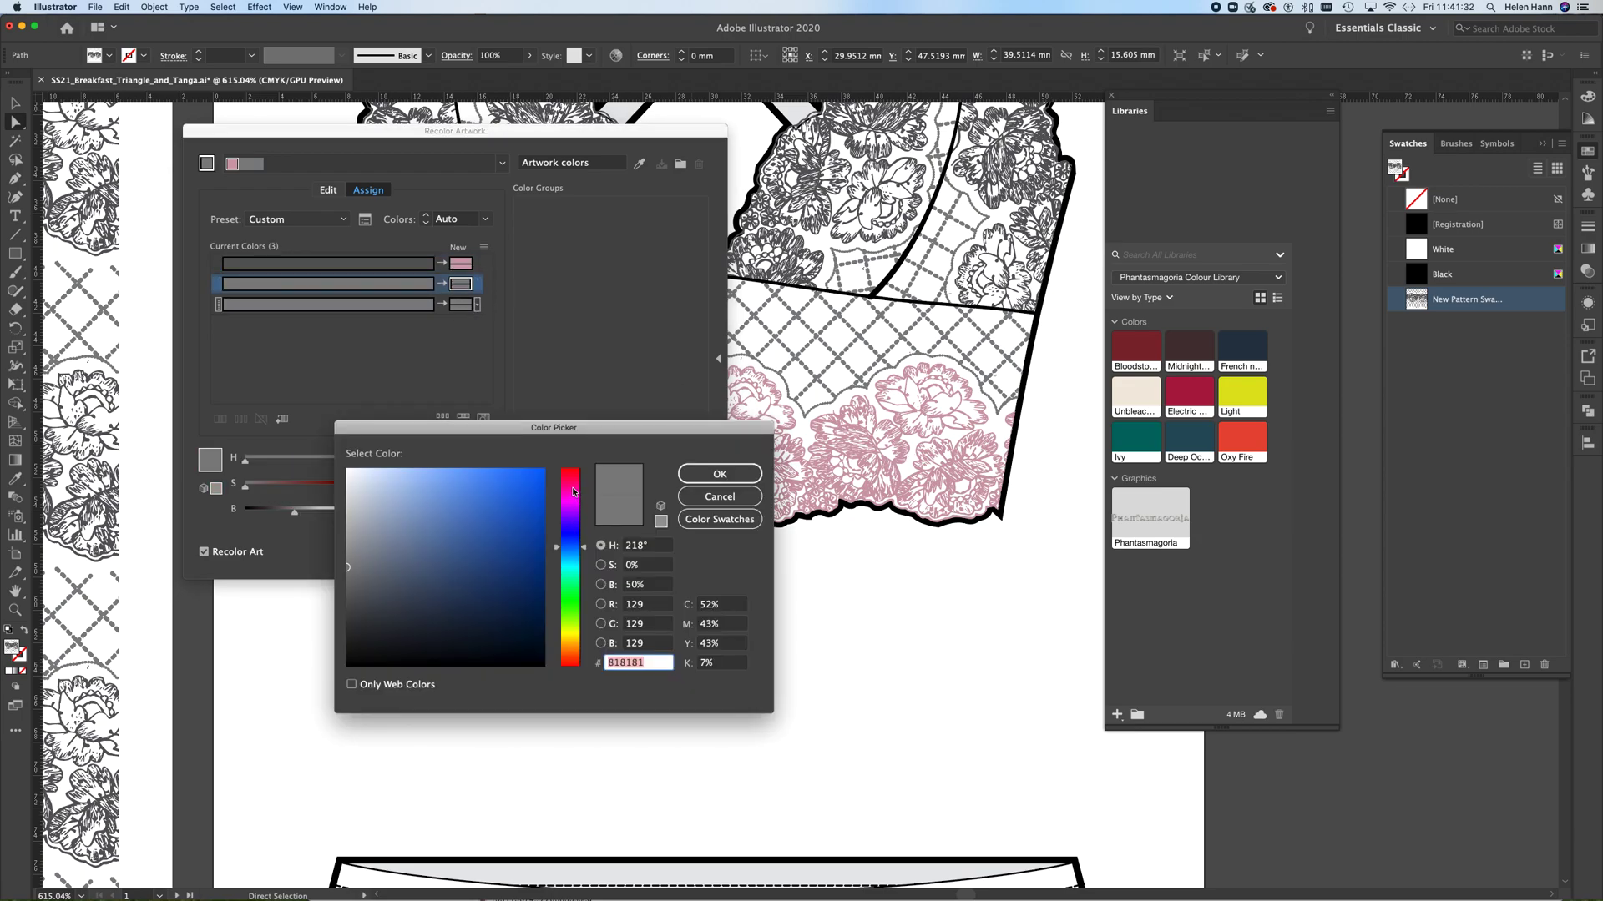
pyautogui.click(574, 492)
pyautogui.click(377, 516)
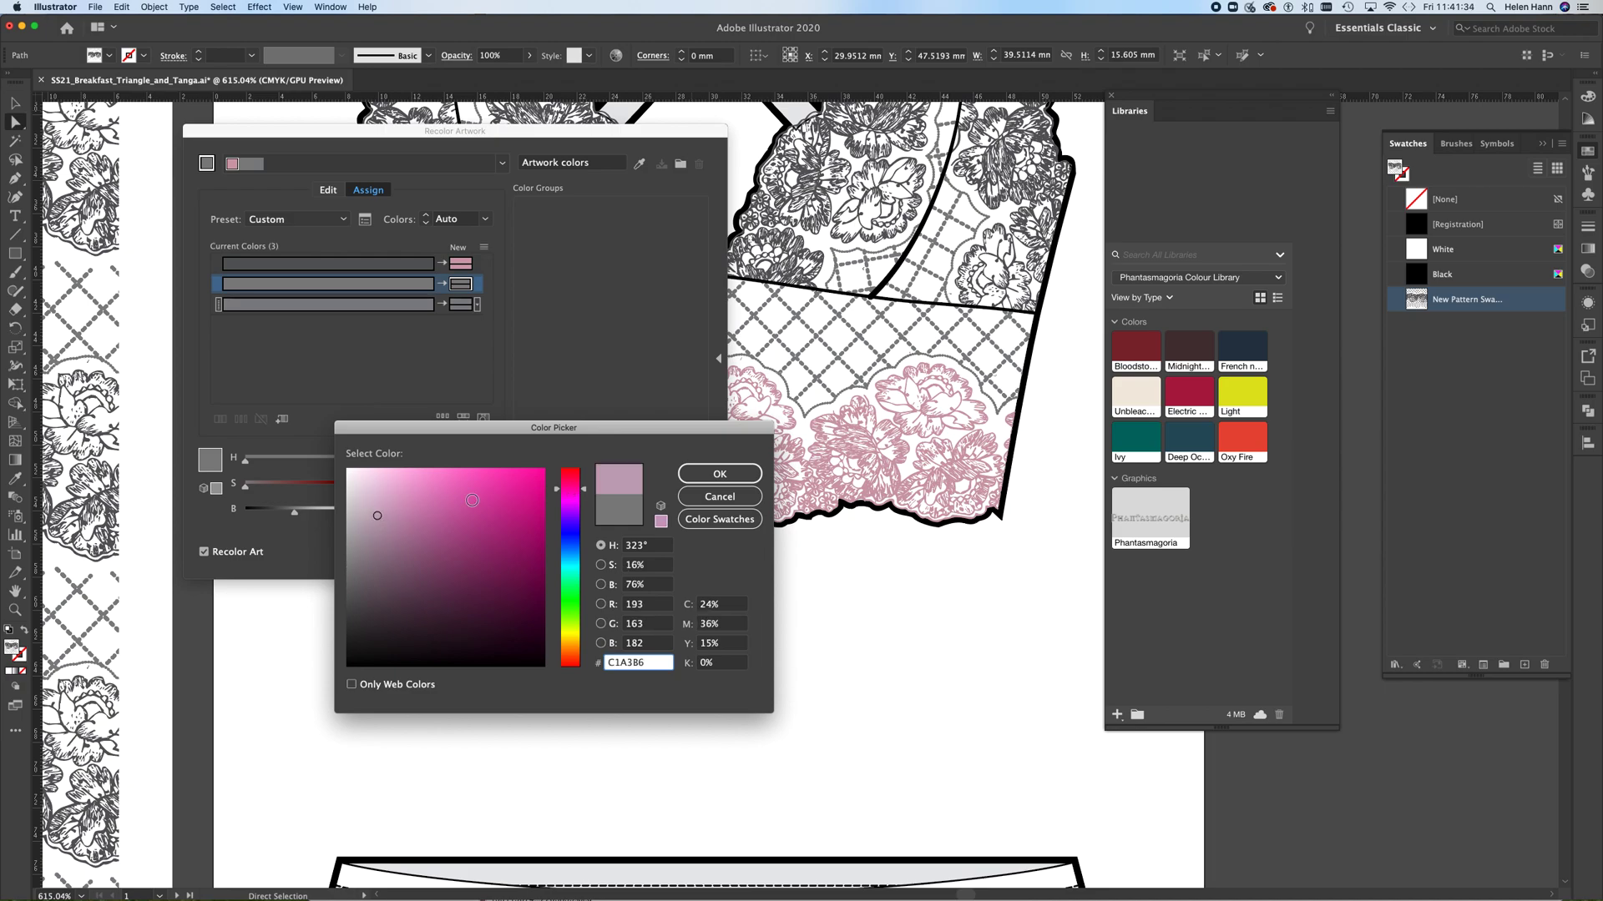
pyautogui.moveTo(584, 489); pyautogui.dragTo(583, 484)
pyautogui.click(718, 476)
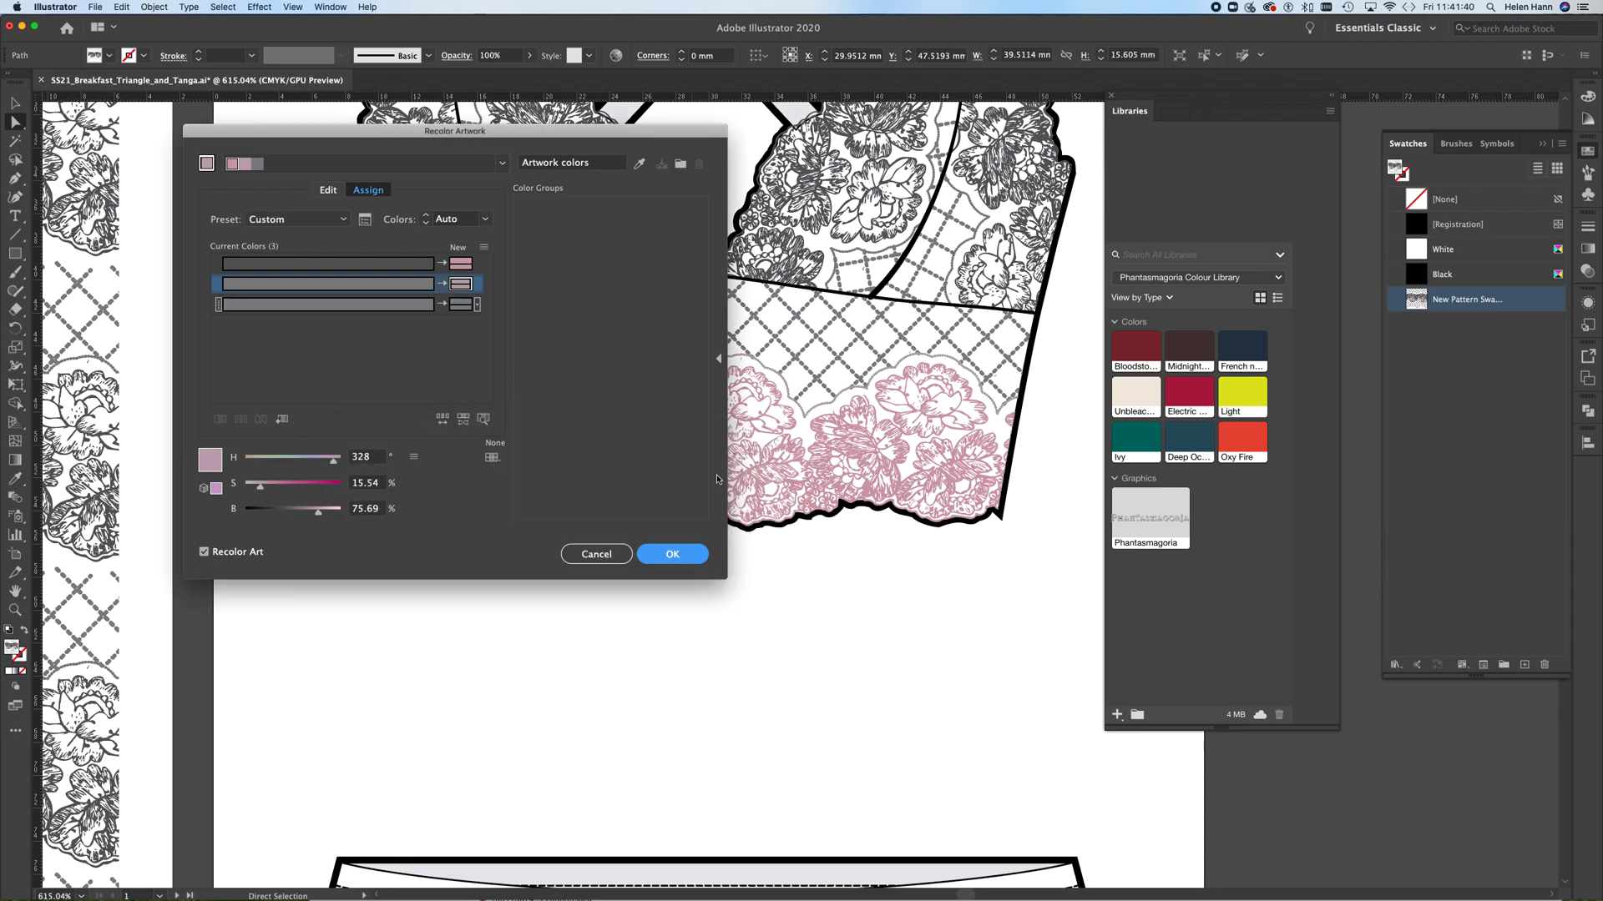
# Replace the third lace colour with a matching blush pink and apply as a new pattern swatch.
pyautogui.doubleClick(470, 305)
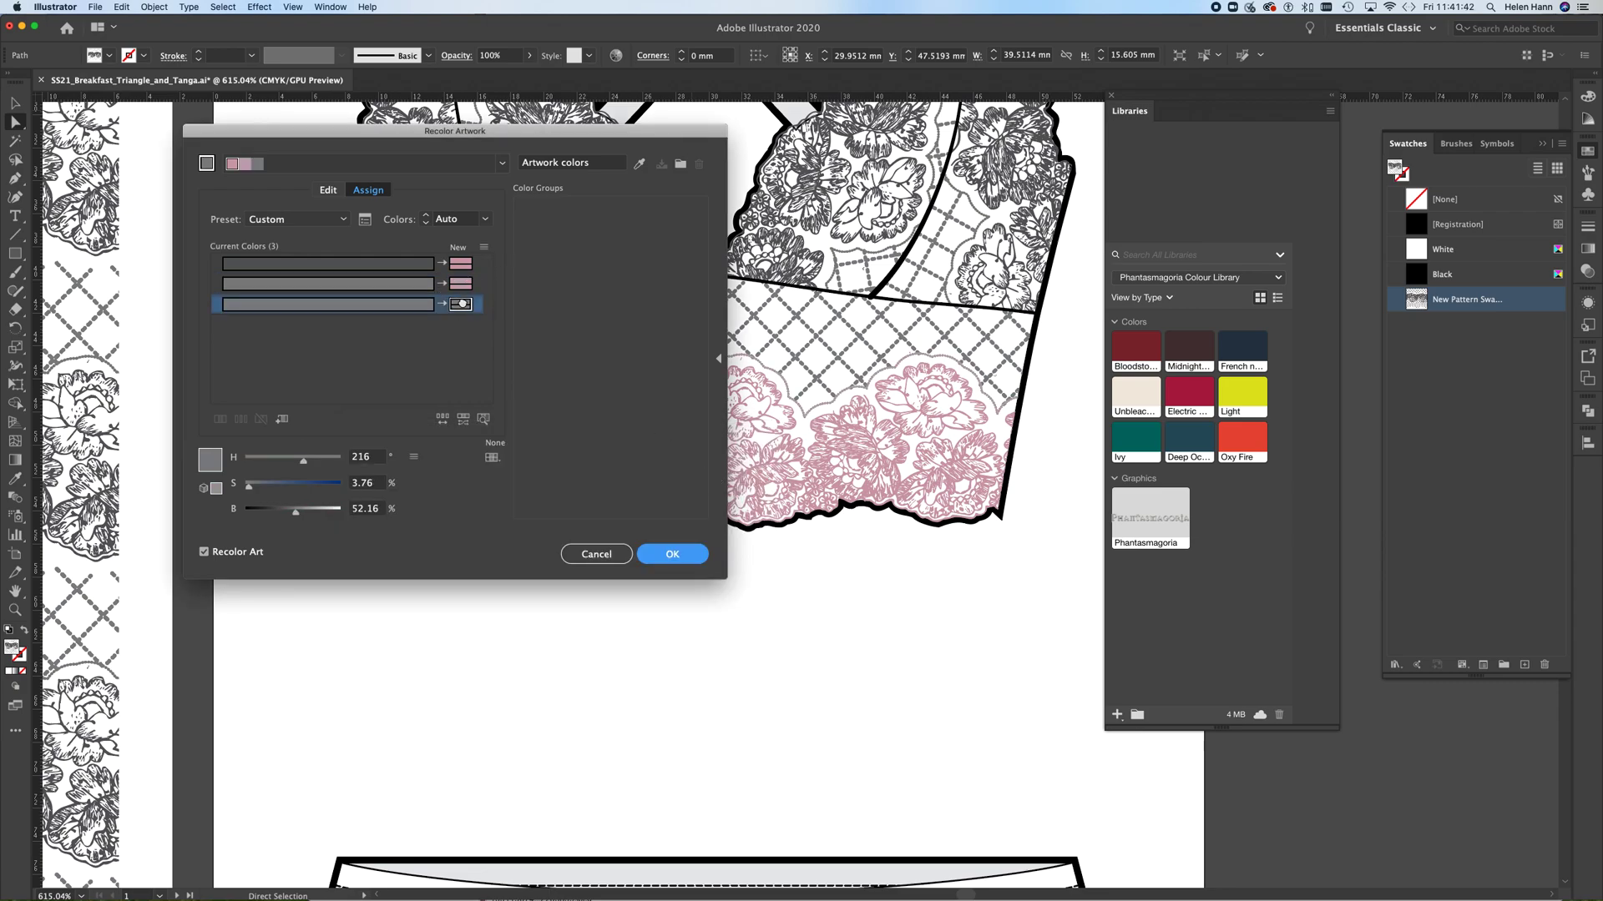
pyautogui.moveTo(575, 501); pyautogui.dragTo(575, 491)
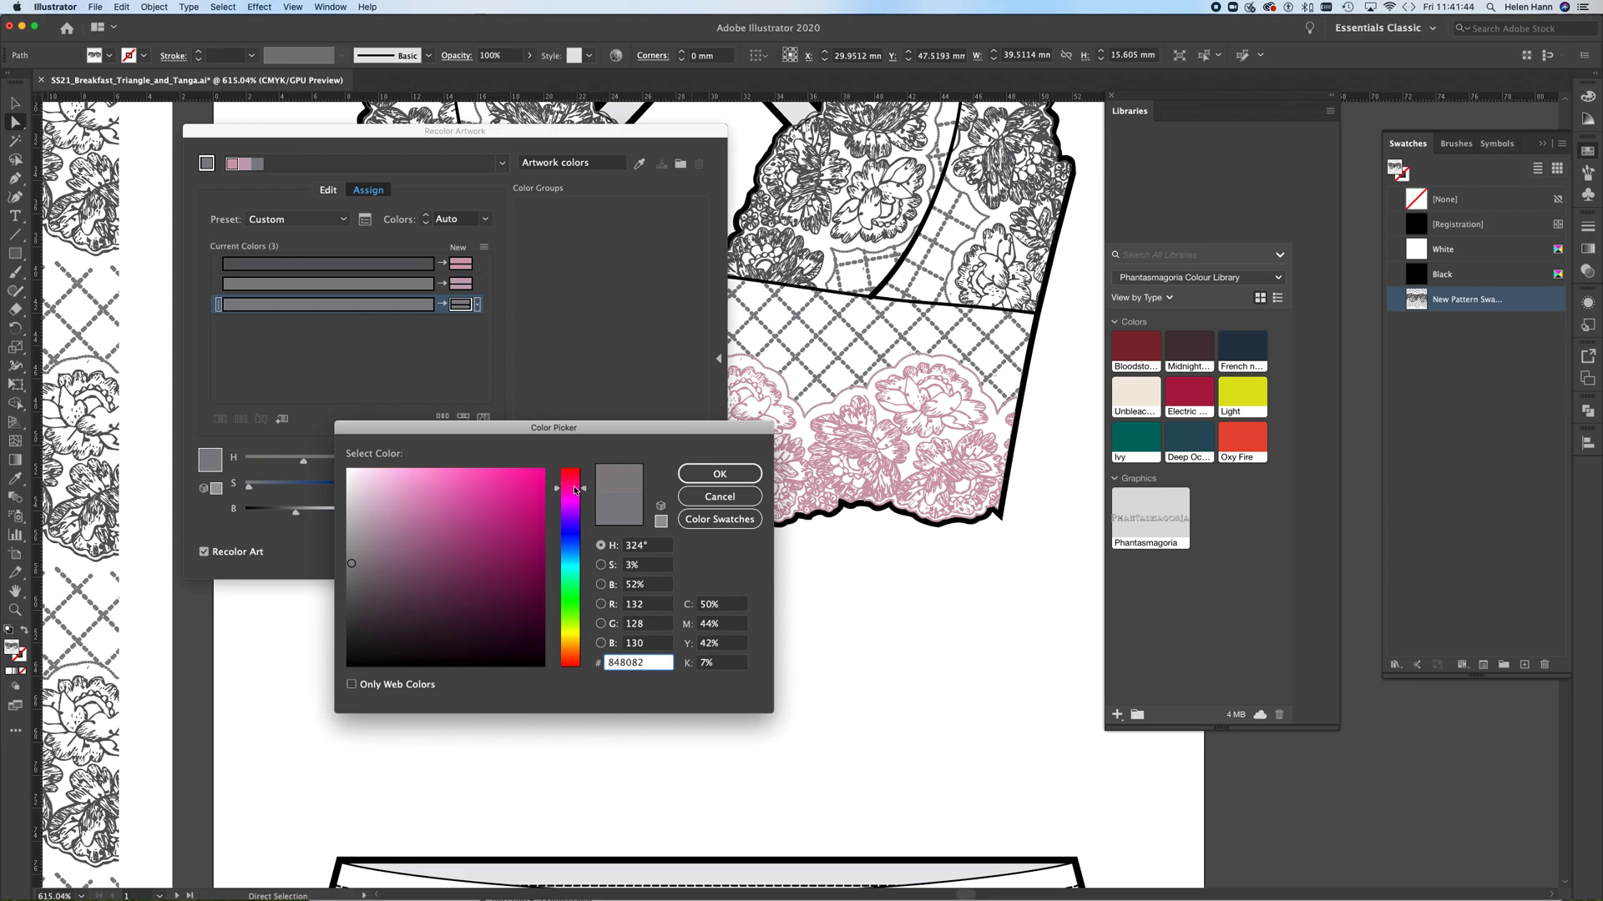
pyautogui.click(397, 505)
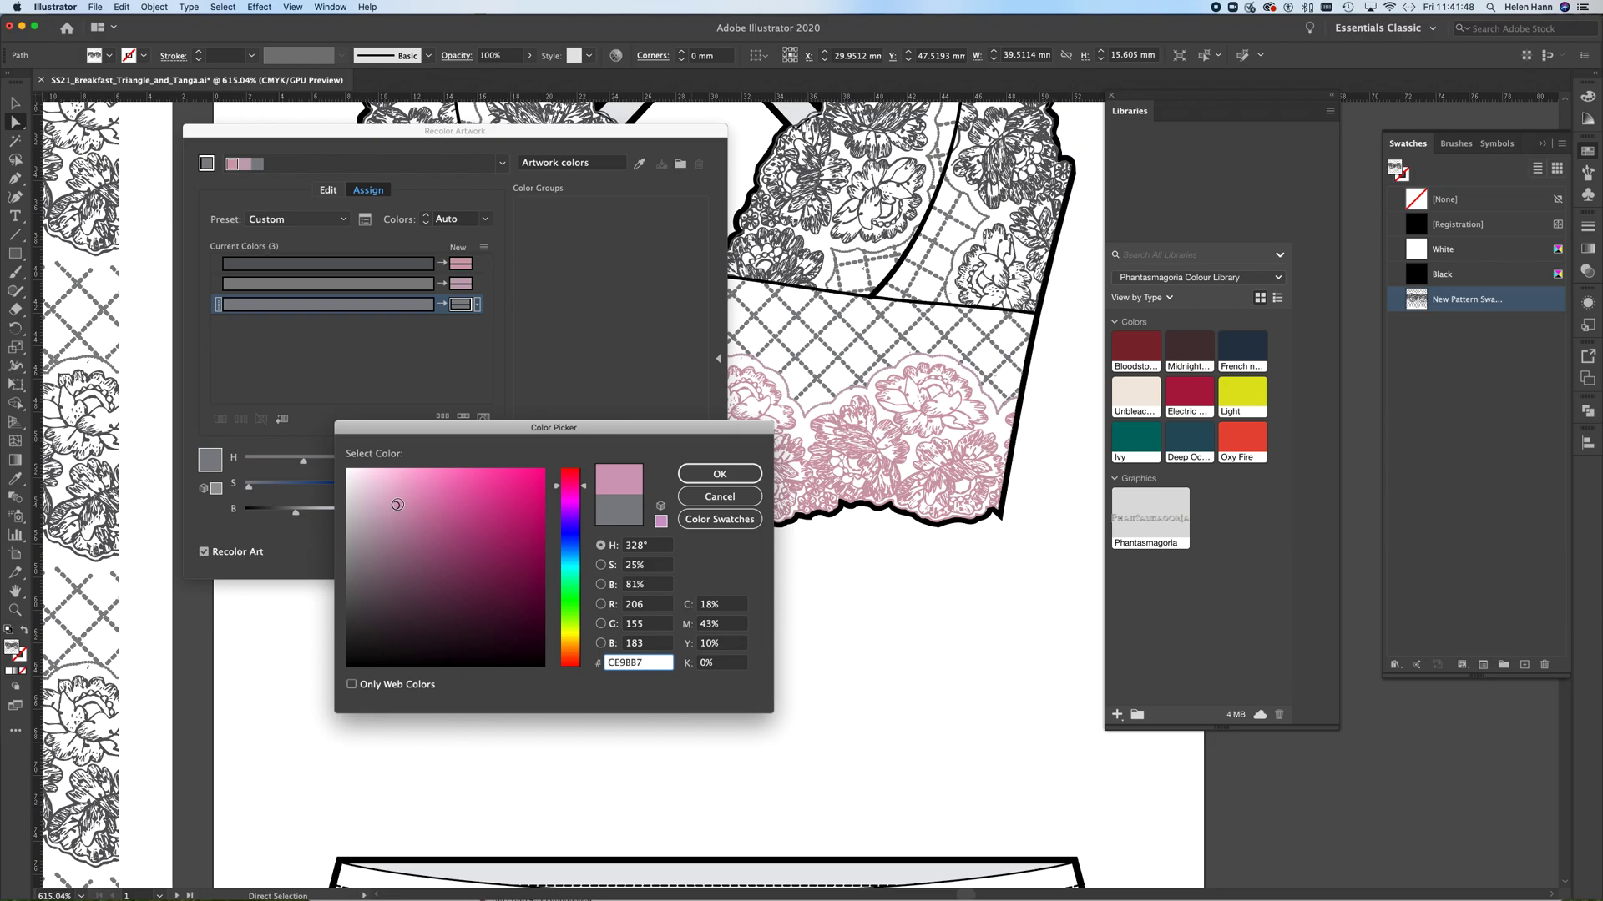
pyautogui.click(721, 474)
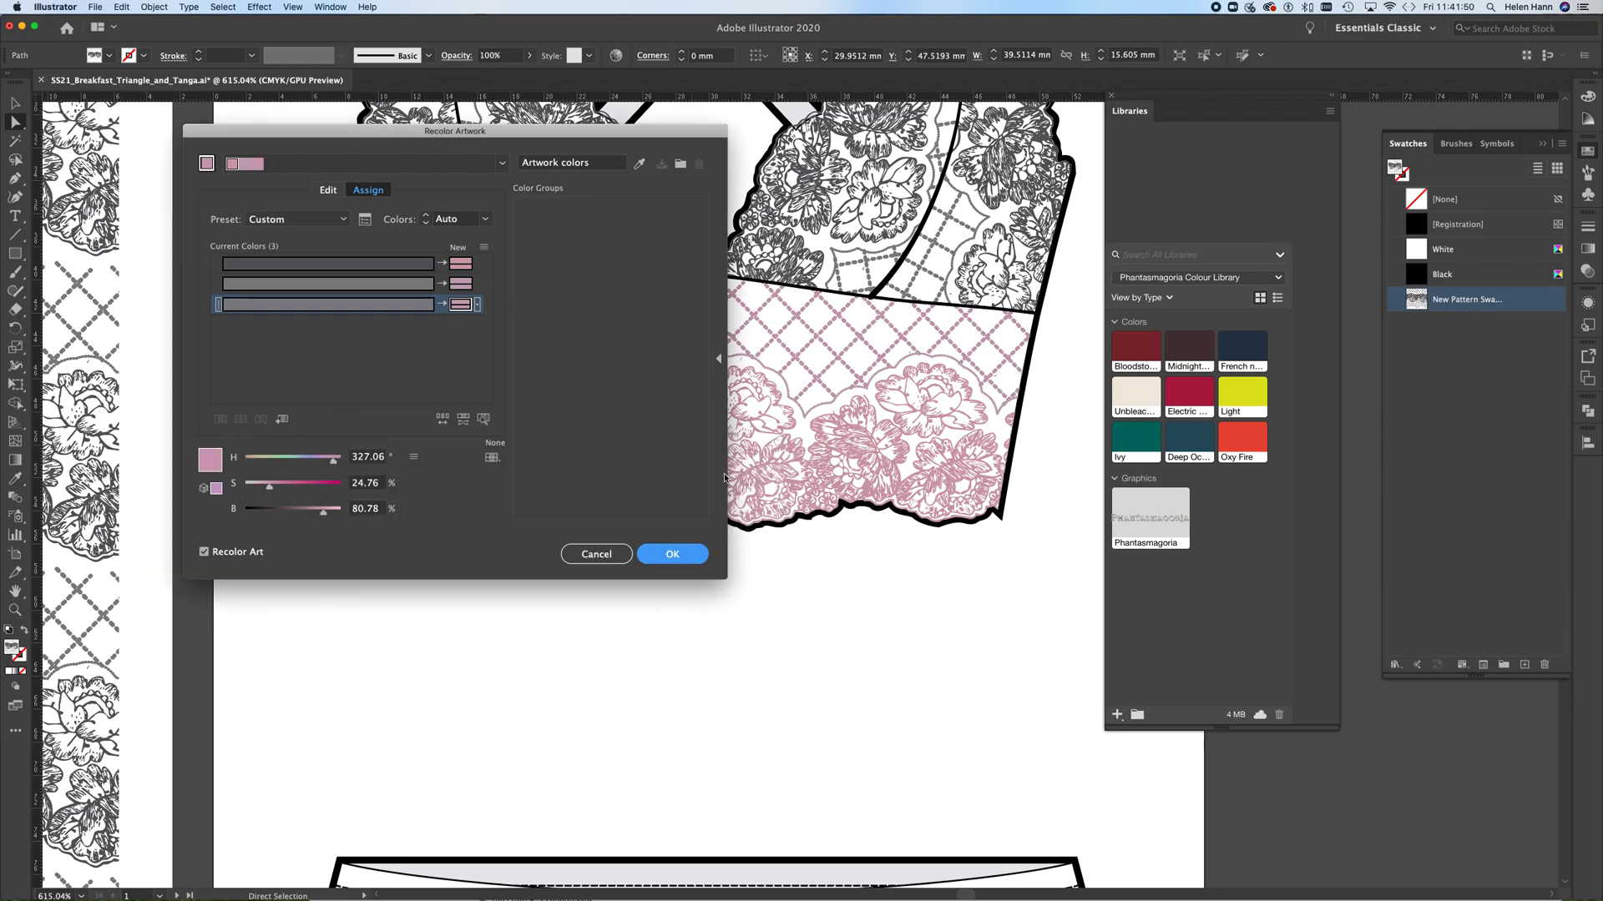
pyautogui.moveTo(605, 130); pyautogui.dragTo(712, 576)
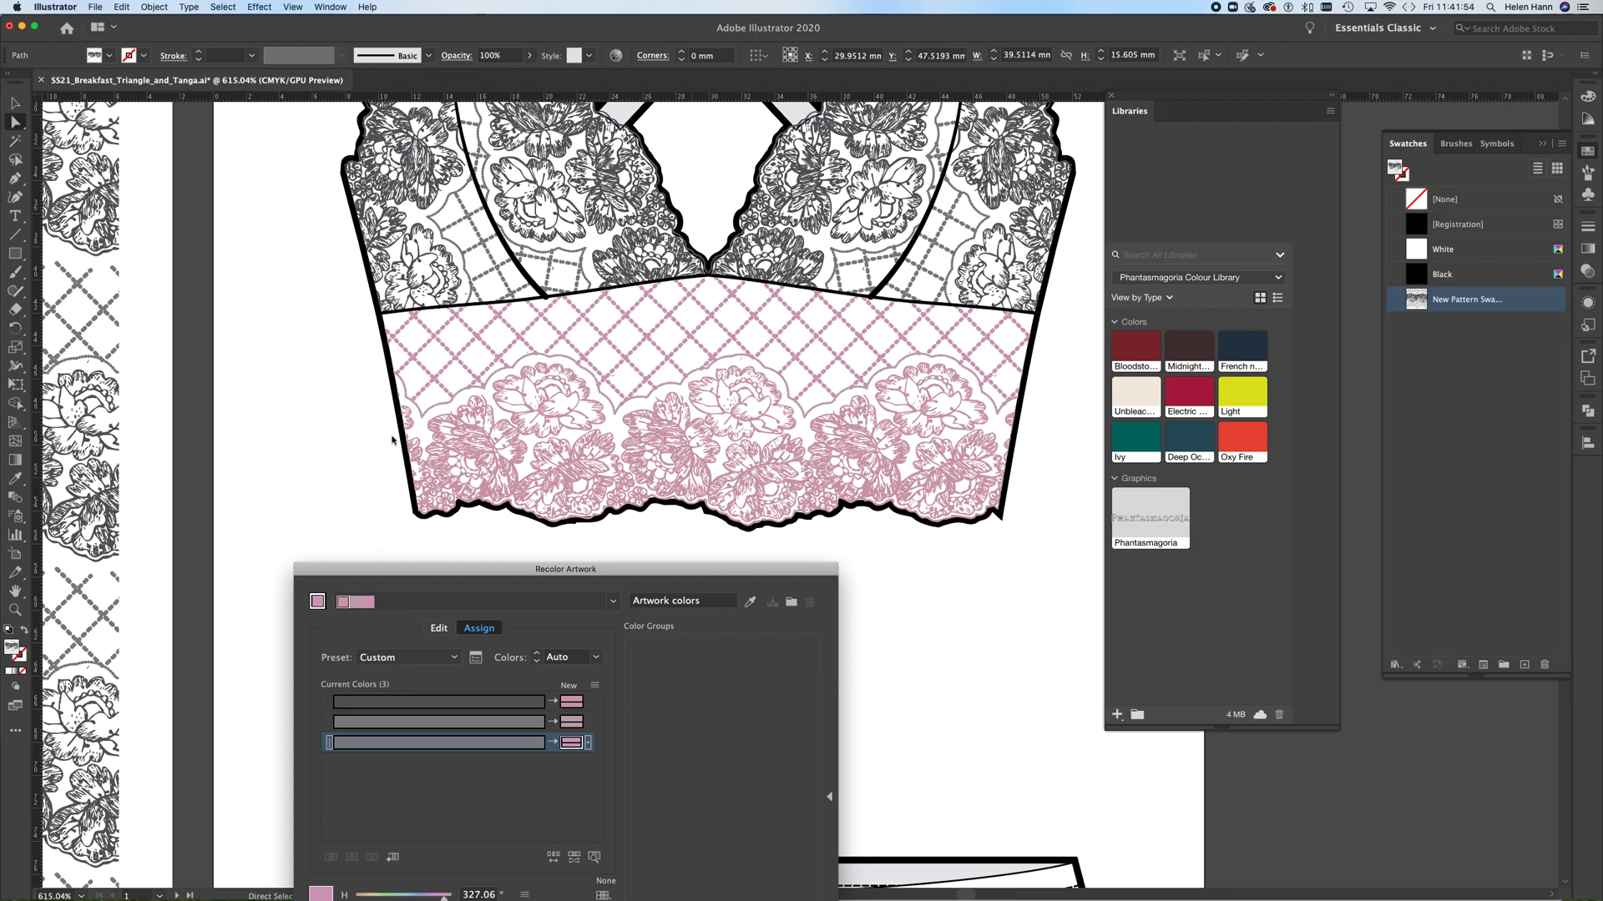
pyautogui.moveTo(734, 577); pyautogui.dragTo(577, 216)
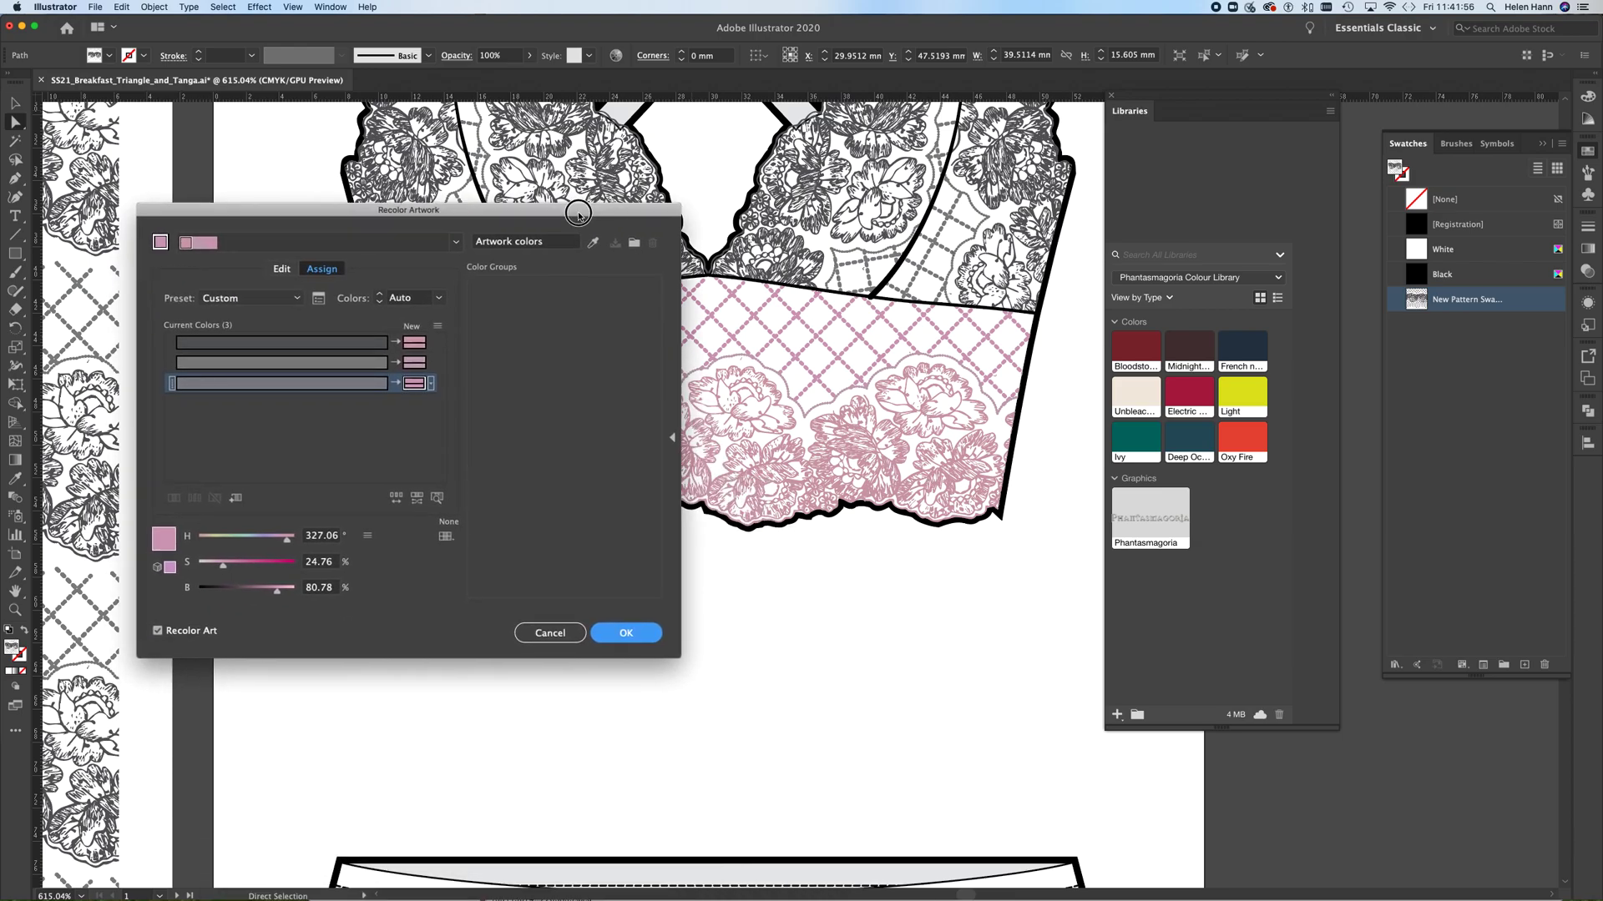
pyautogui.click(652, 637)
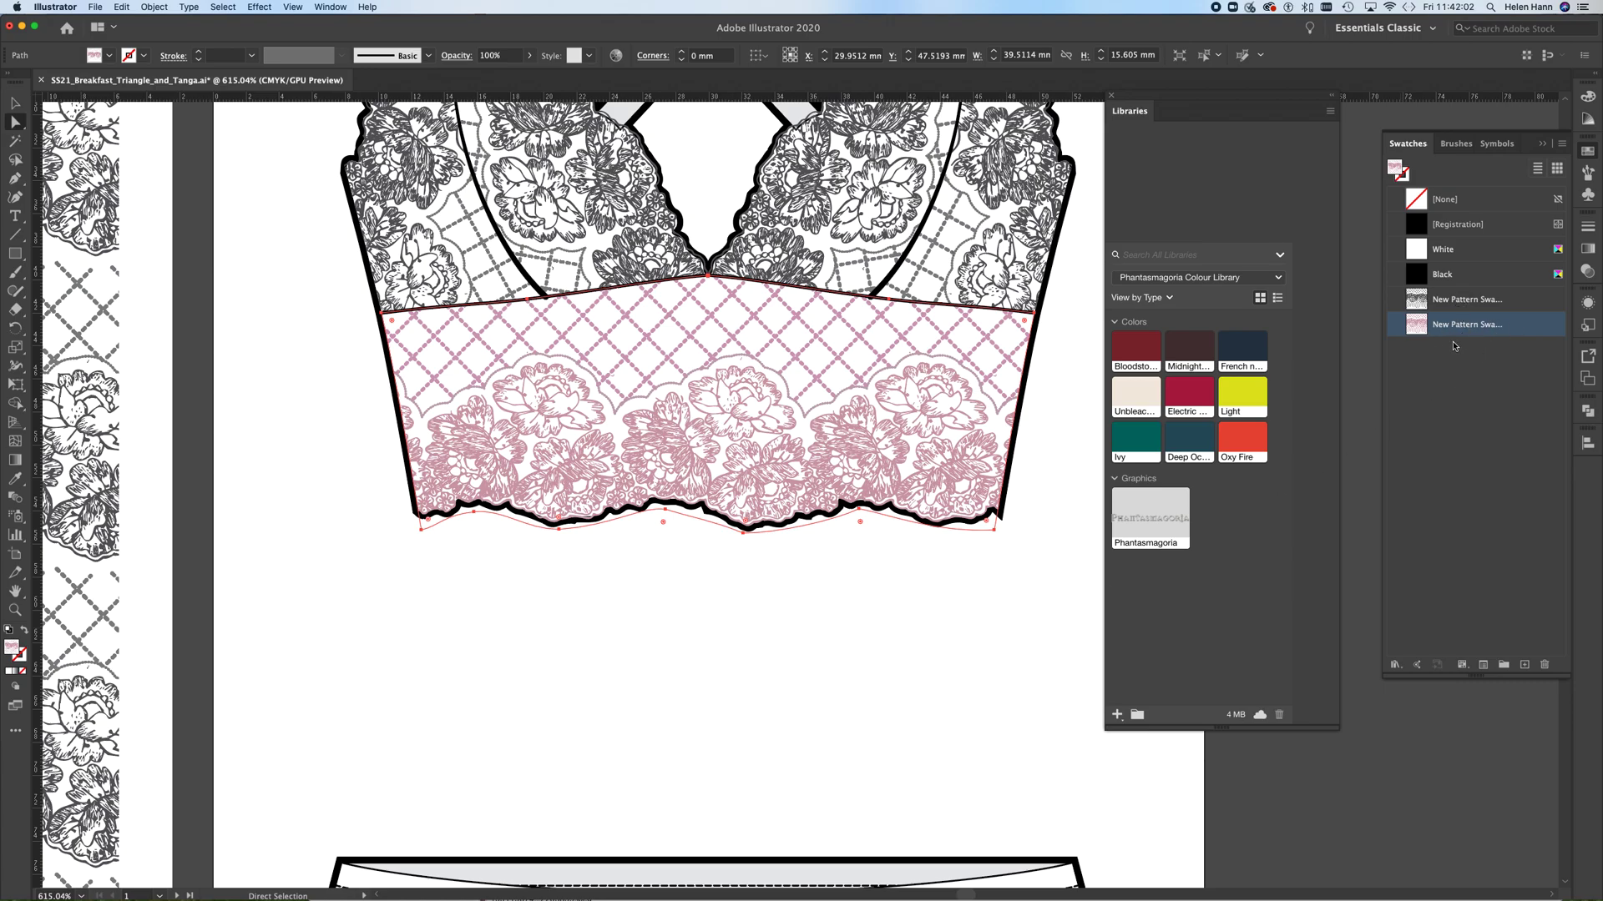
# Fill the right cup and right strap with the second New Pattern Swatch.
pyautogui.click(852, 230)
pyautogui.click(1420, 325)
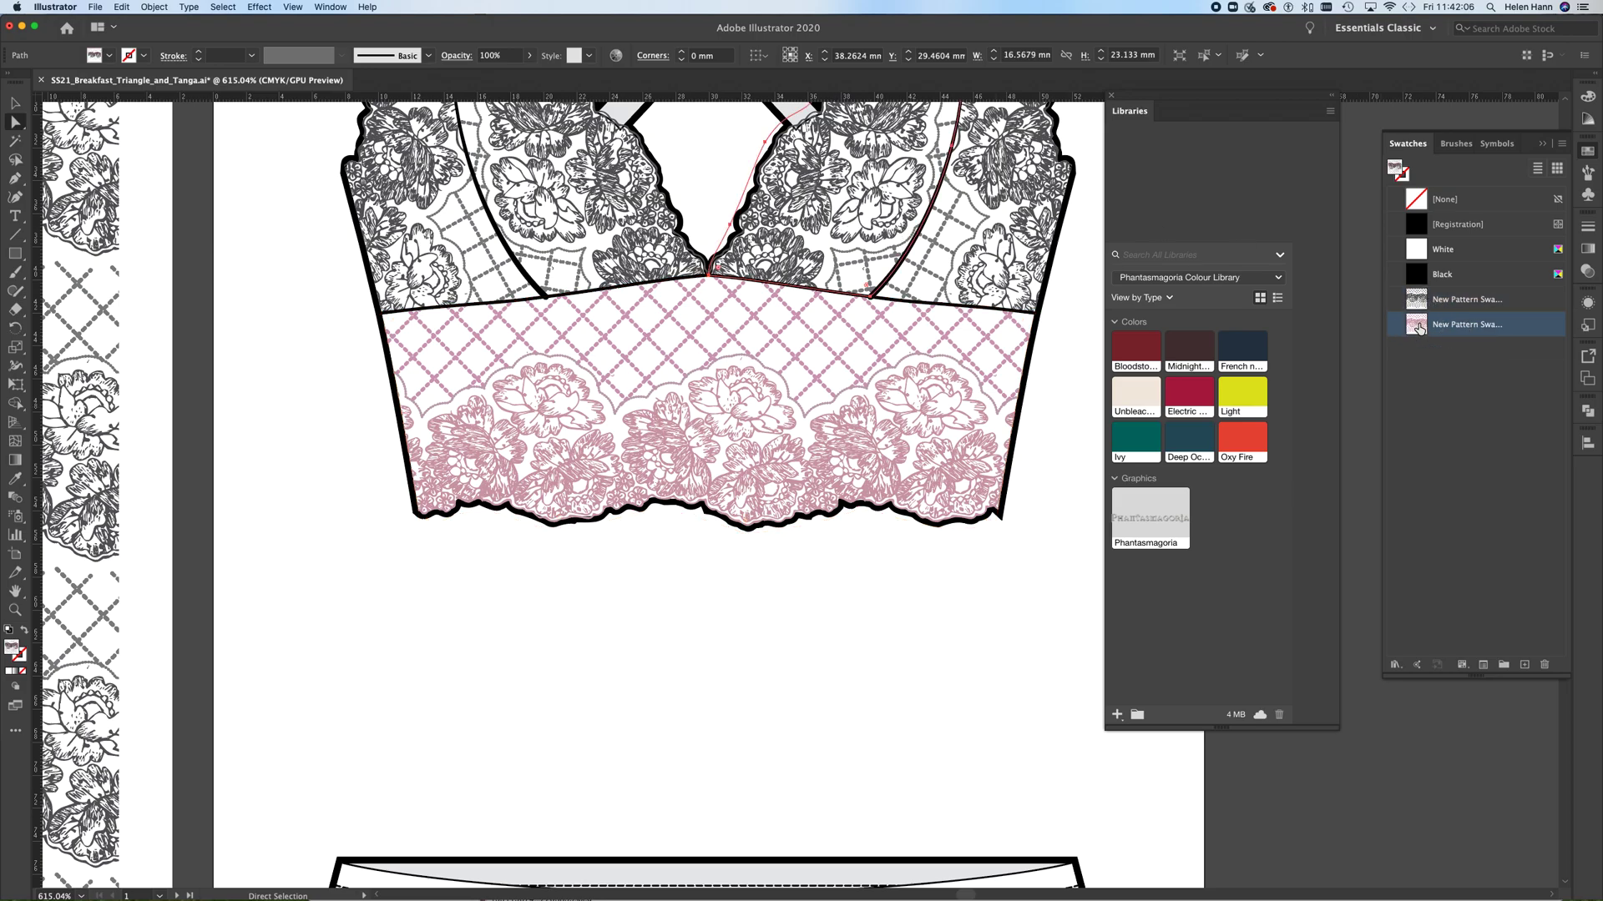
pyautogui.click(1419, 301)
pyautogui.click(1421, 325)
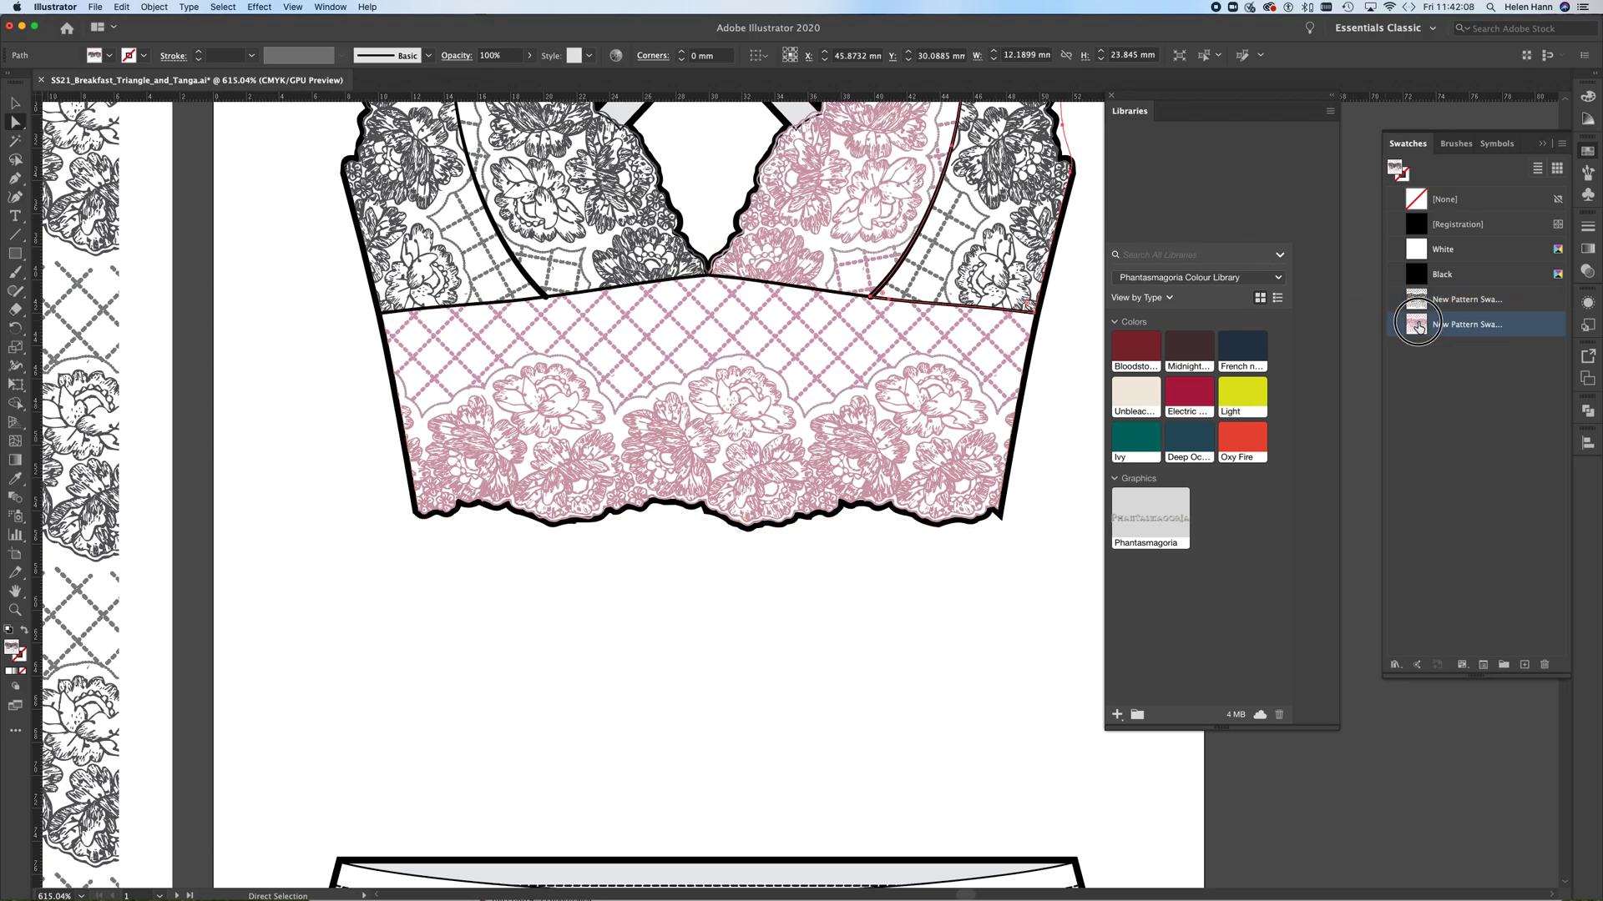
# Fill the left cup and left side panel with the pink lace swatch, then deselect.
pyautogui.click(561, 227)
pyautogui.click(1419, 300)
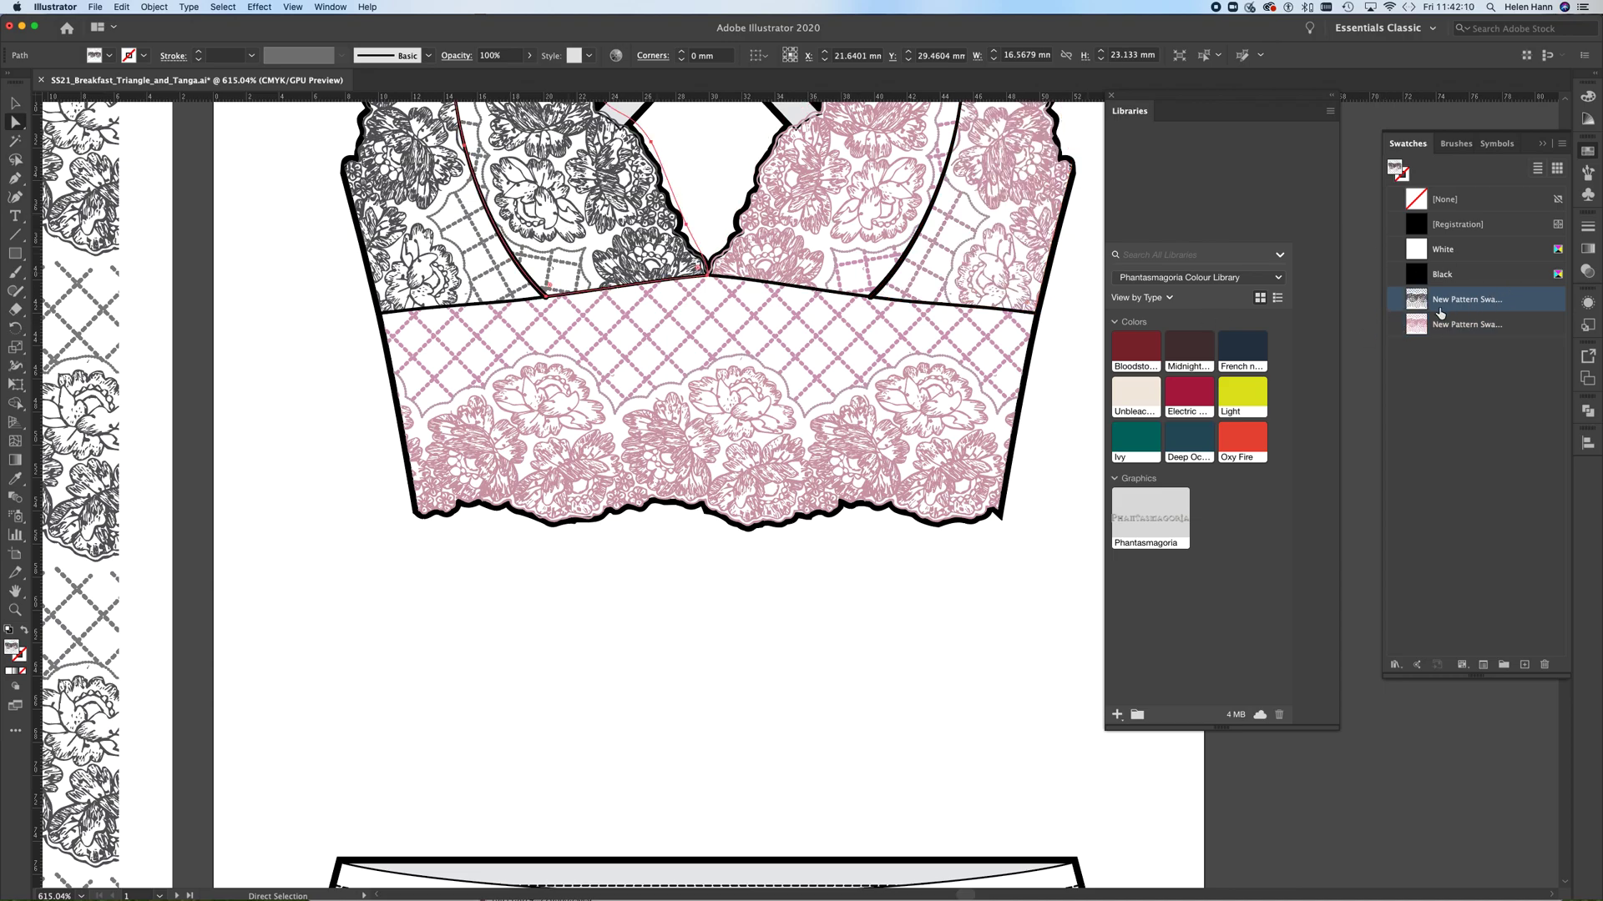
pyautogui.click(1420, 325)
pyautogui.click(439, 238)
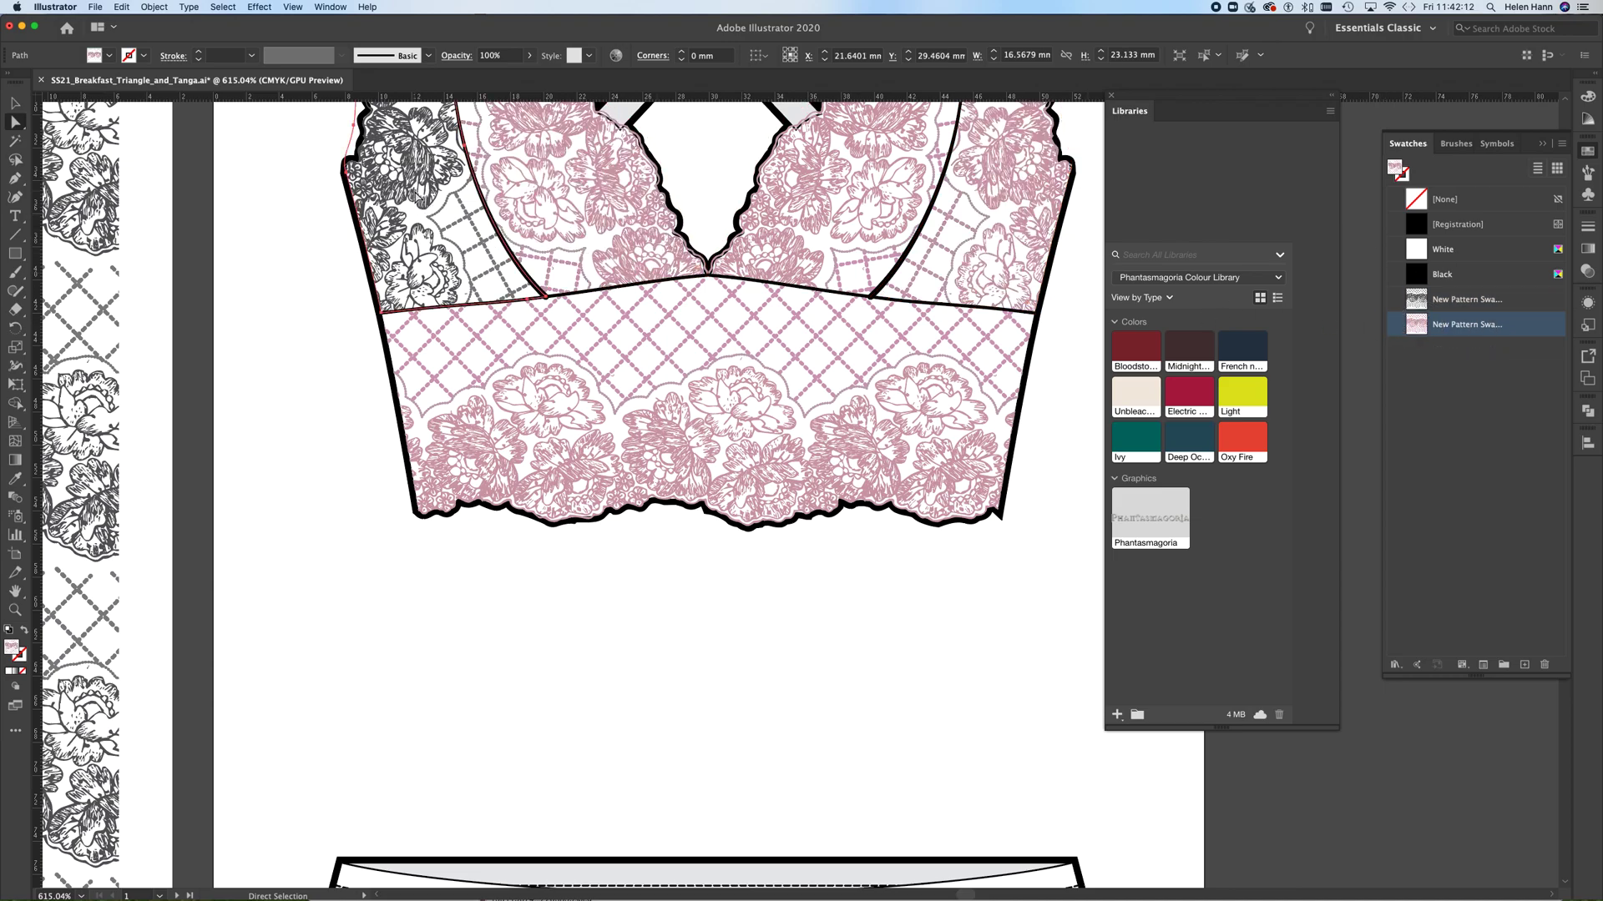
pyautogui.click(1419, 300)
pyautogui.click(1420, 325)
pyautogui.click(831, 484)
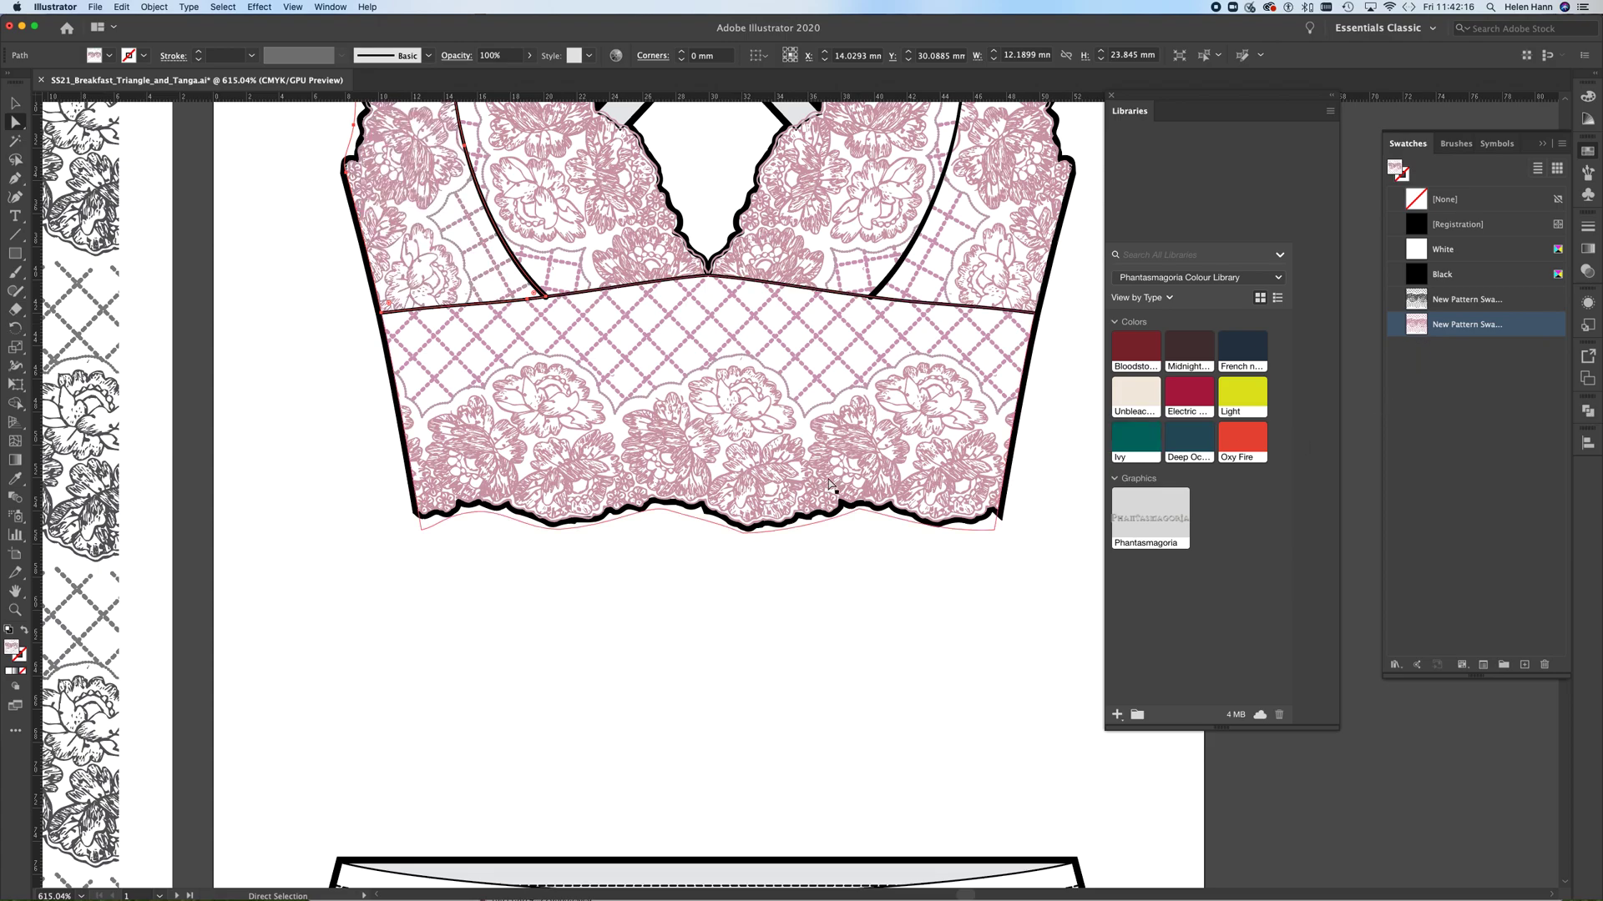
pyautogui.click(763, 599)
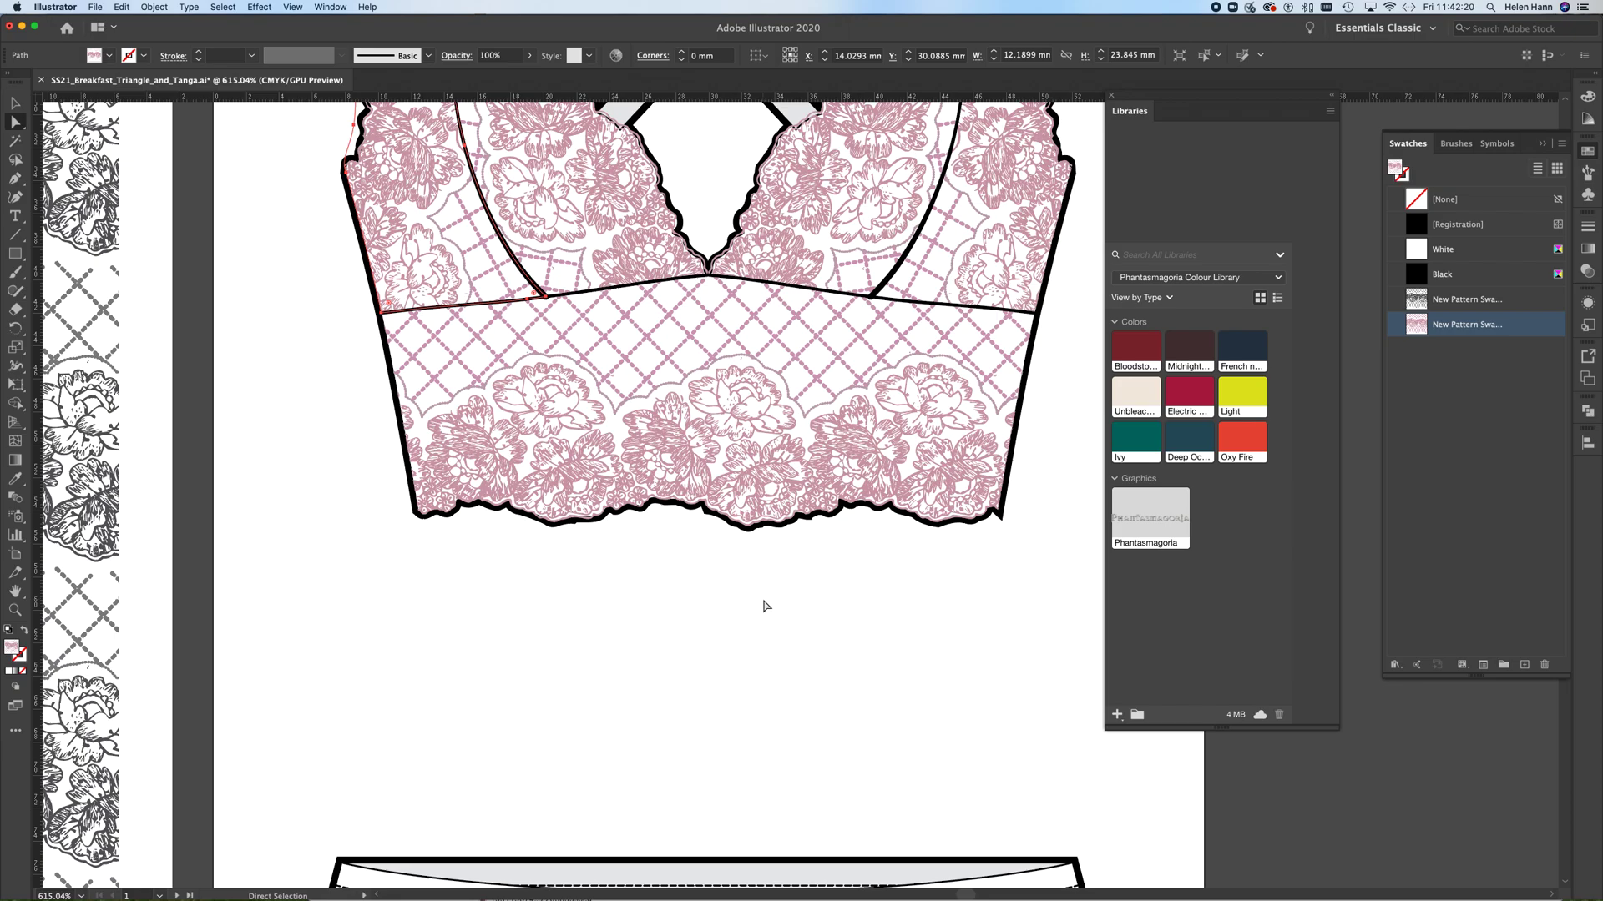
# Zoom out to 300% to show the pink bra and grey tanga, deselecting everything.
pyautogui.press('super+minus')
pyautogui.press('z')
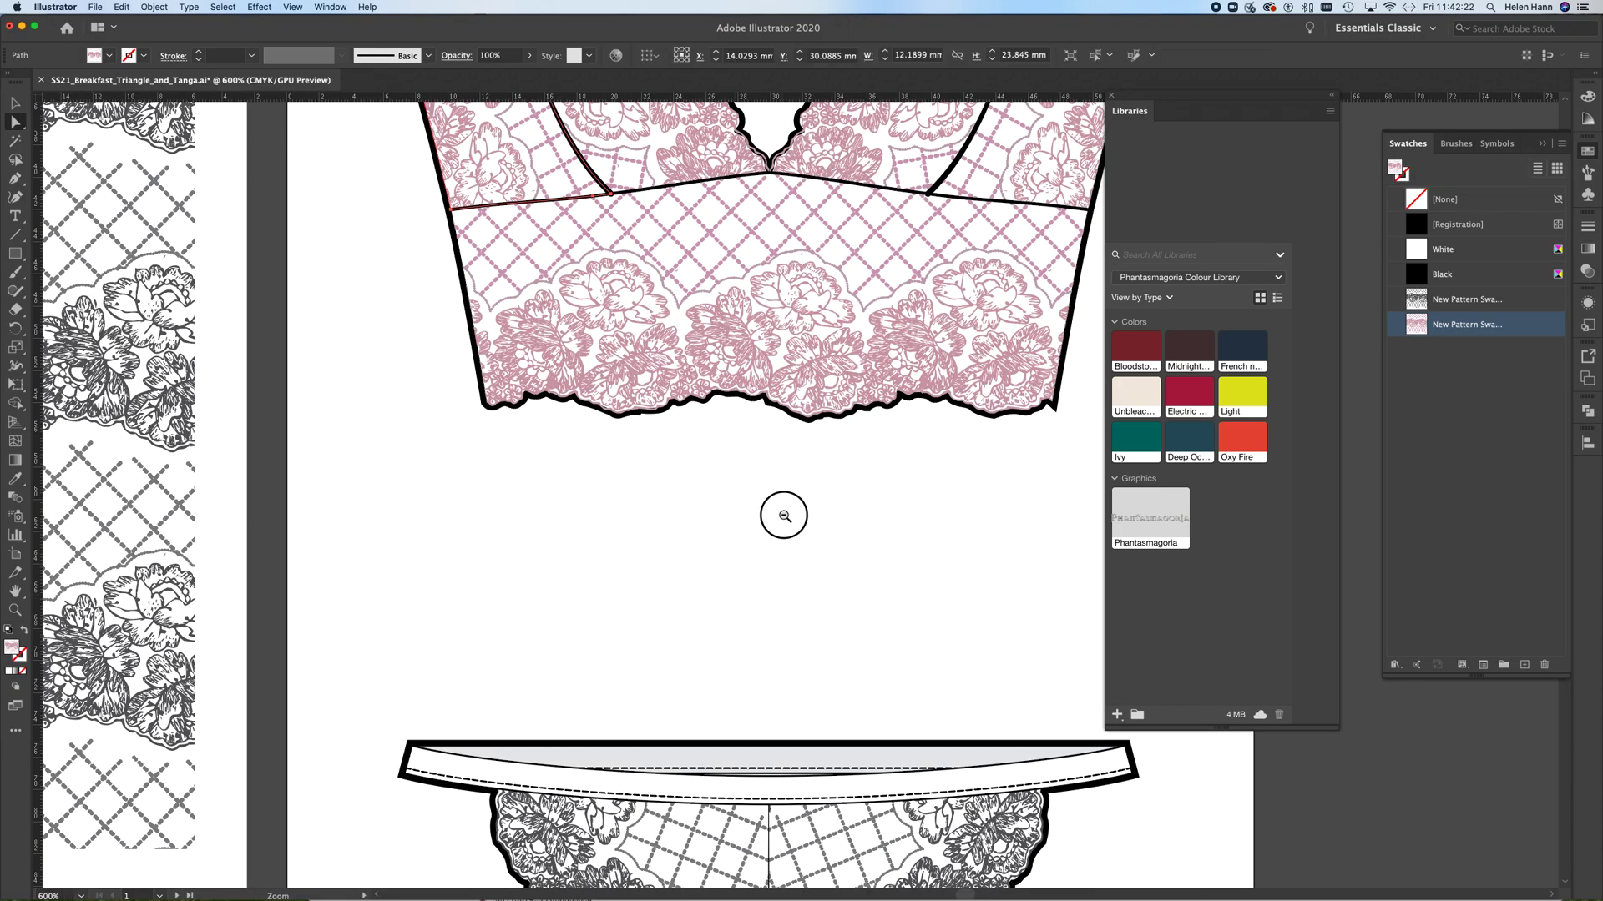
pyautogui.keyDown('alt'); pyautogui.click(777, 501); pyautogui.keyUp('alt')
pyautogui.keyDown('alt'); pyautogui.click(801, 487); pyautogui.keyUp('alt')
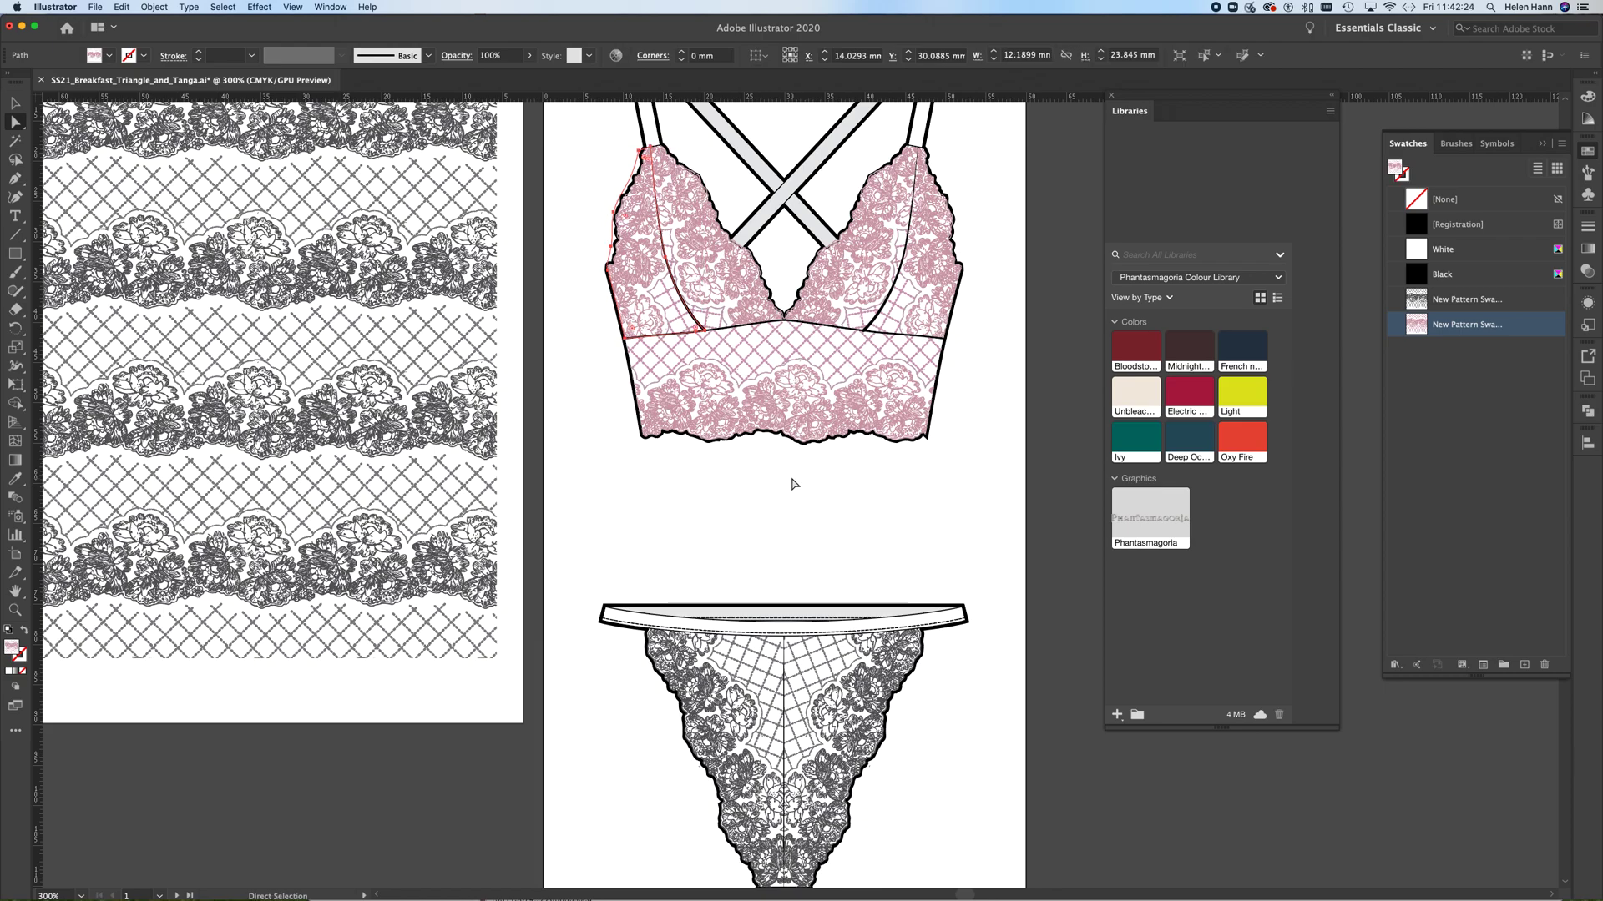
pyautogui.moveTo(797, 488); pyautogui.dragTo(777, 538)
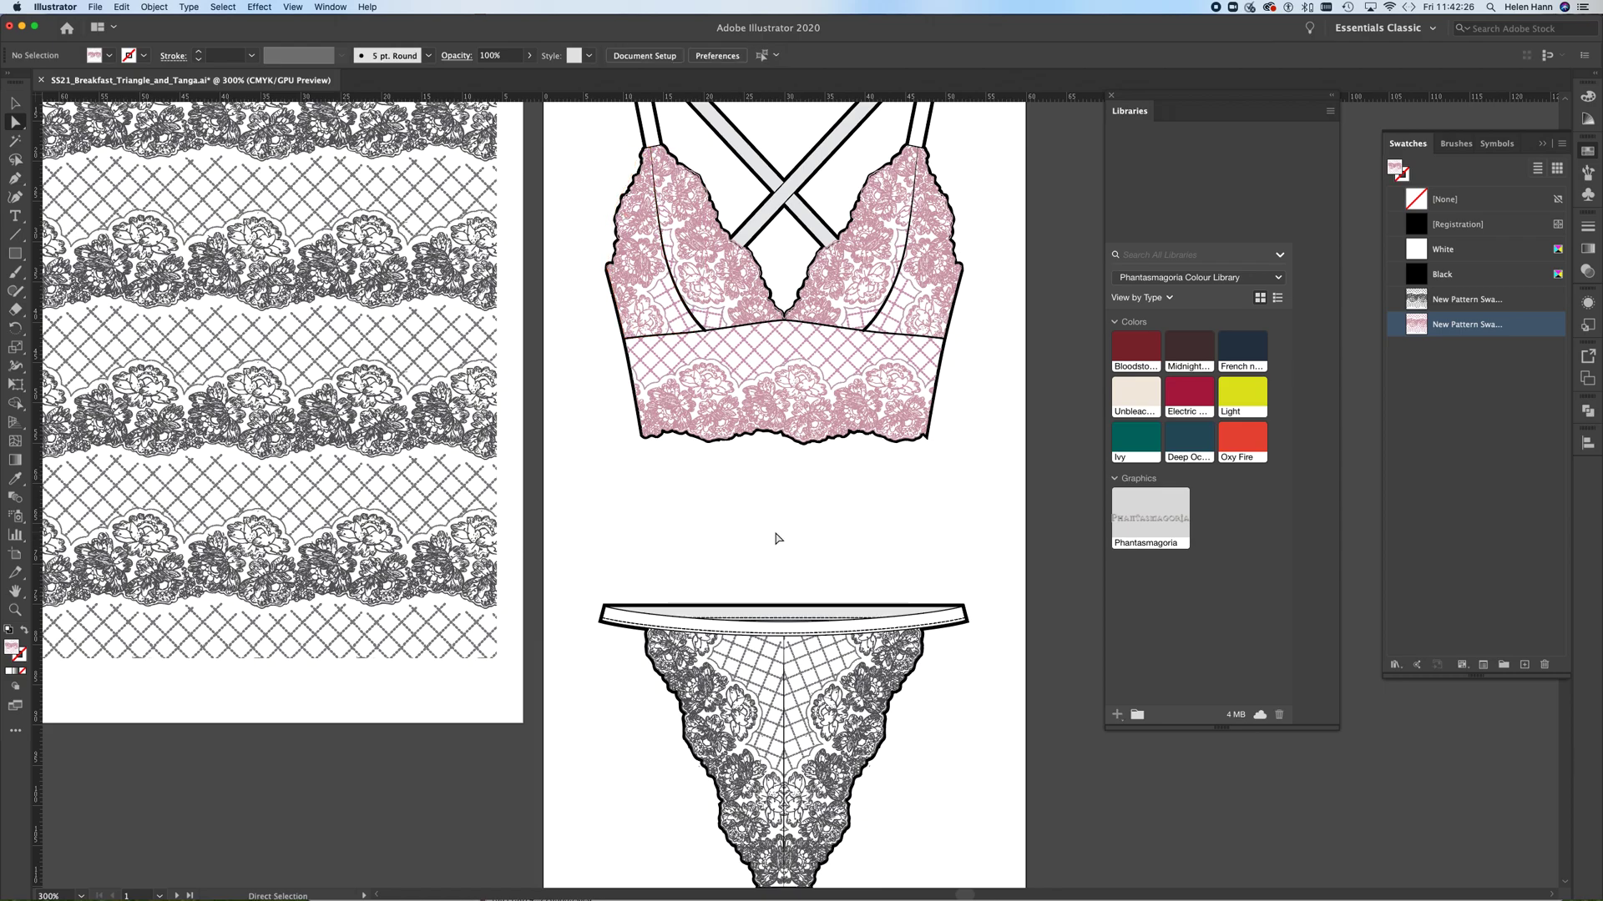